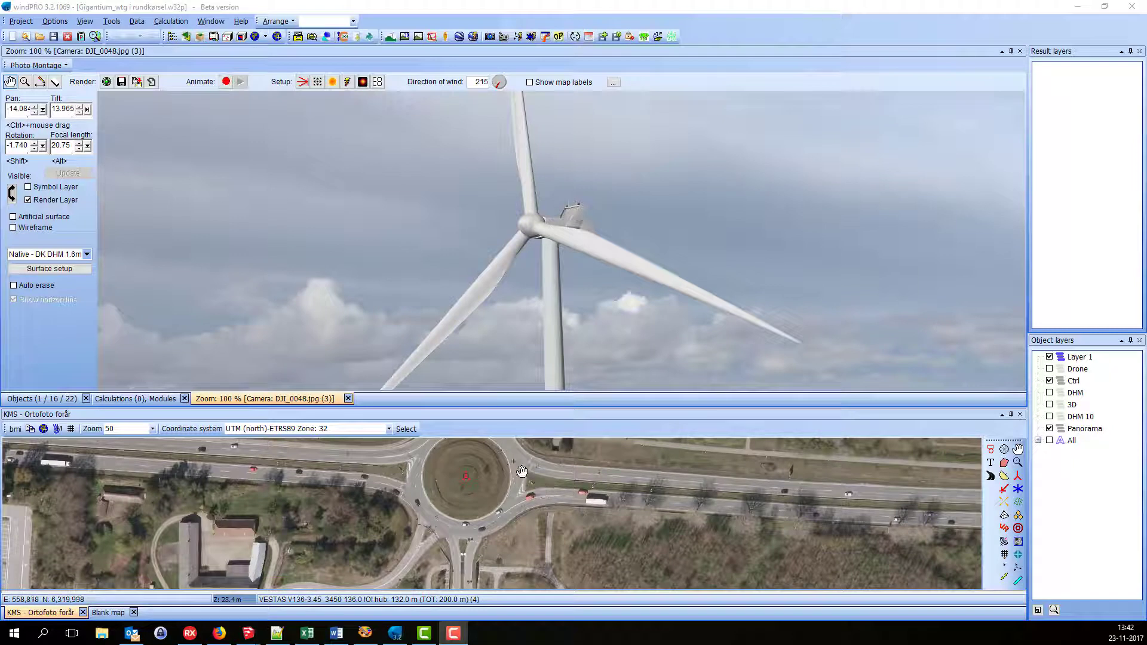
# Pan and zoom the photomontage to 50 % so the V136 turbine sits above the town
pyautogui.moveTo(560, 325); pyautogui.dragTo(550, 259)
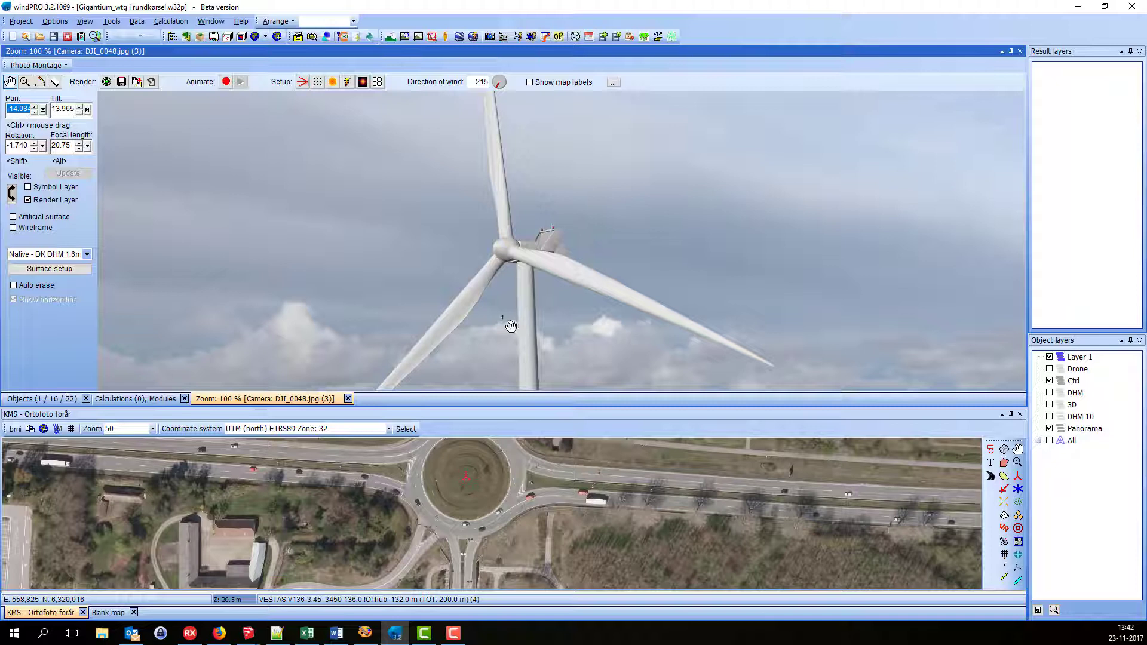
pyautogui.scroll(-1, 545, 283)
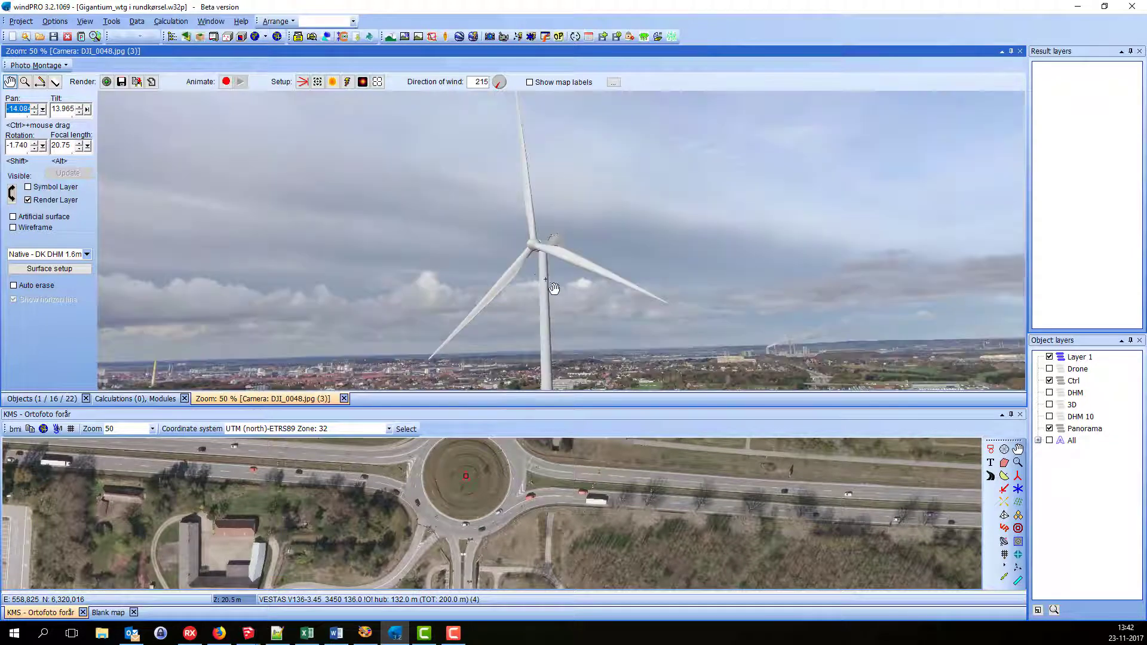
pyautogui.moveTo(563, 302); pyautogui.dragTo(568, 260)
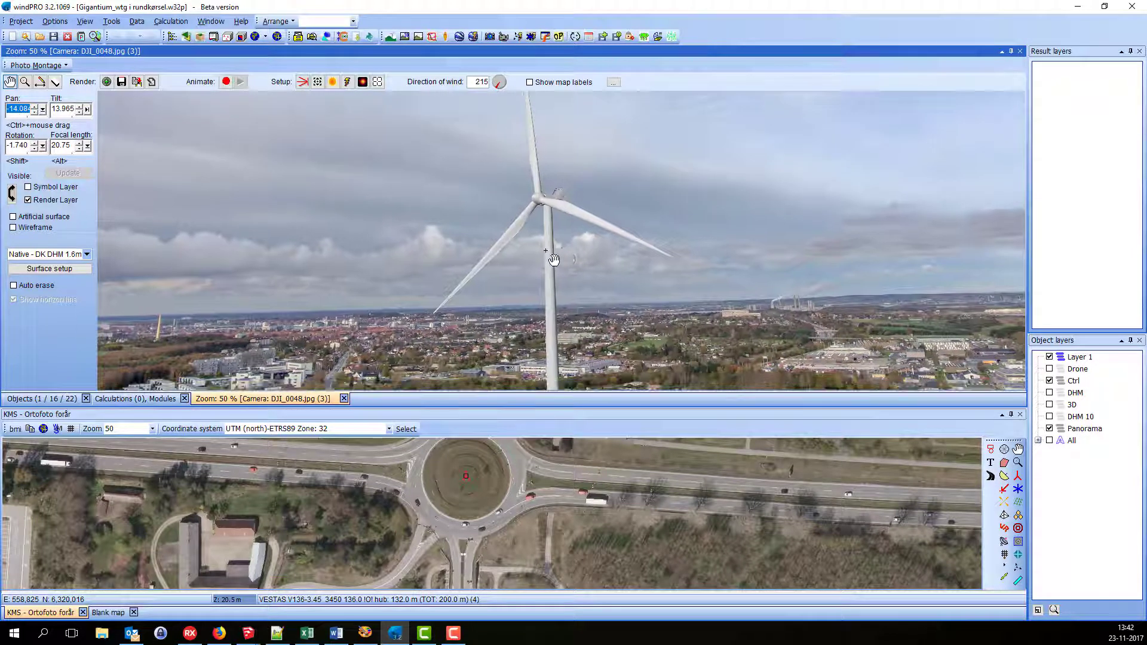
pyautogui.press('F10')
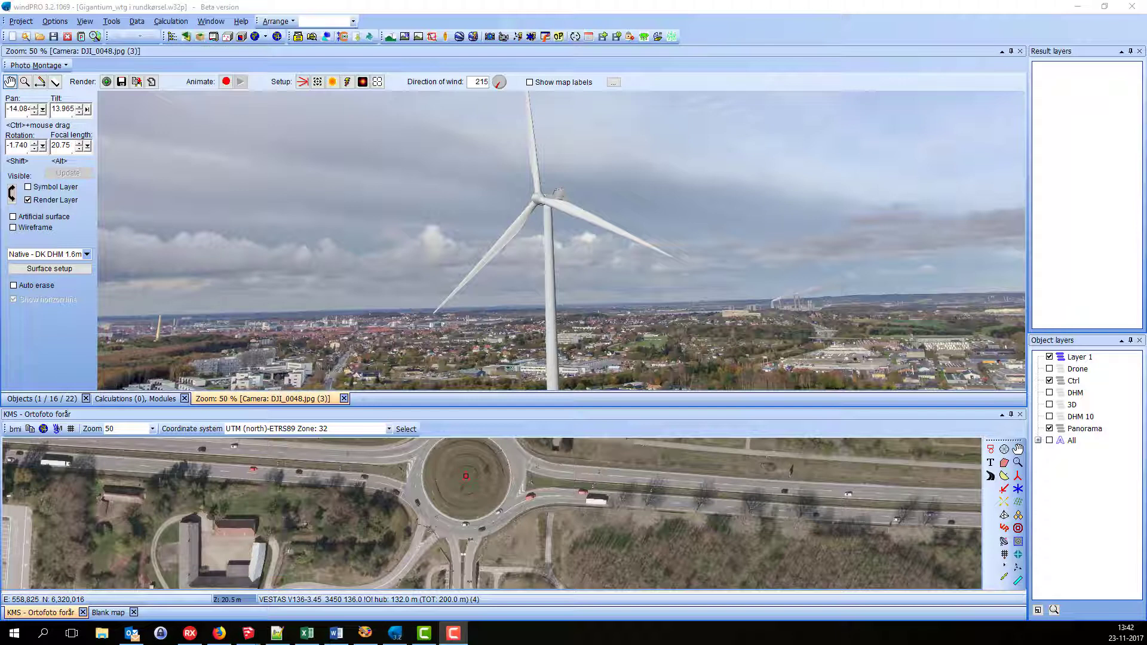
# Open the roundabout turbine's properties and verify Visual data is 3D model - High detail level
pyautogui.rightClick(474, 483)
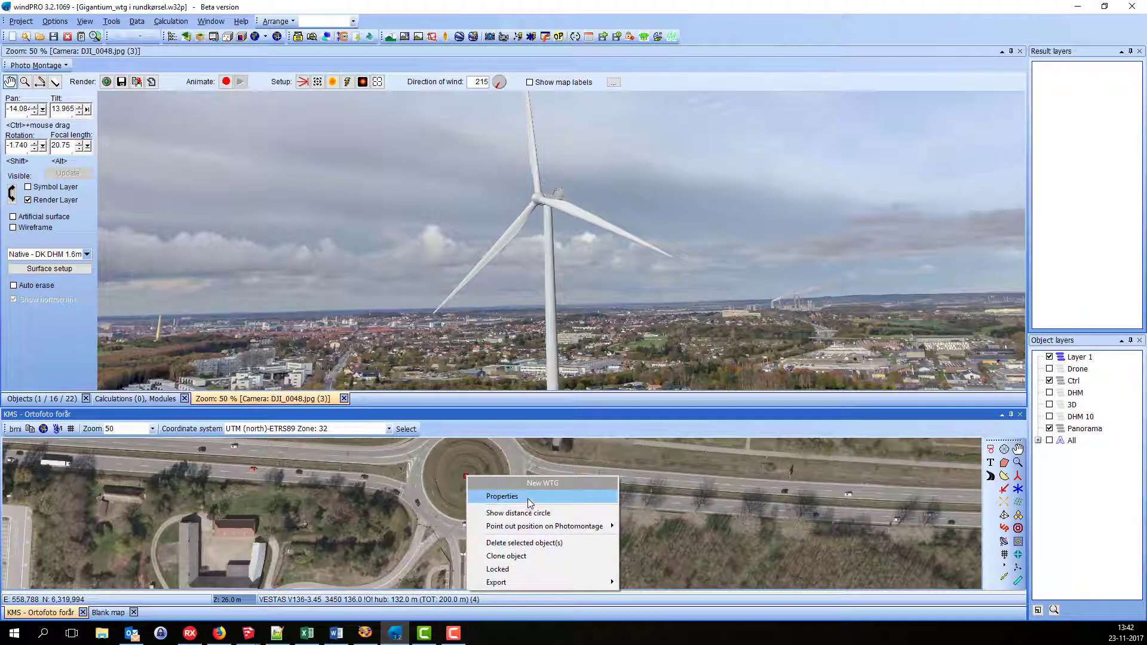
pyautogui.click(602, 477)
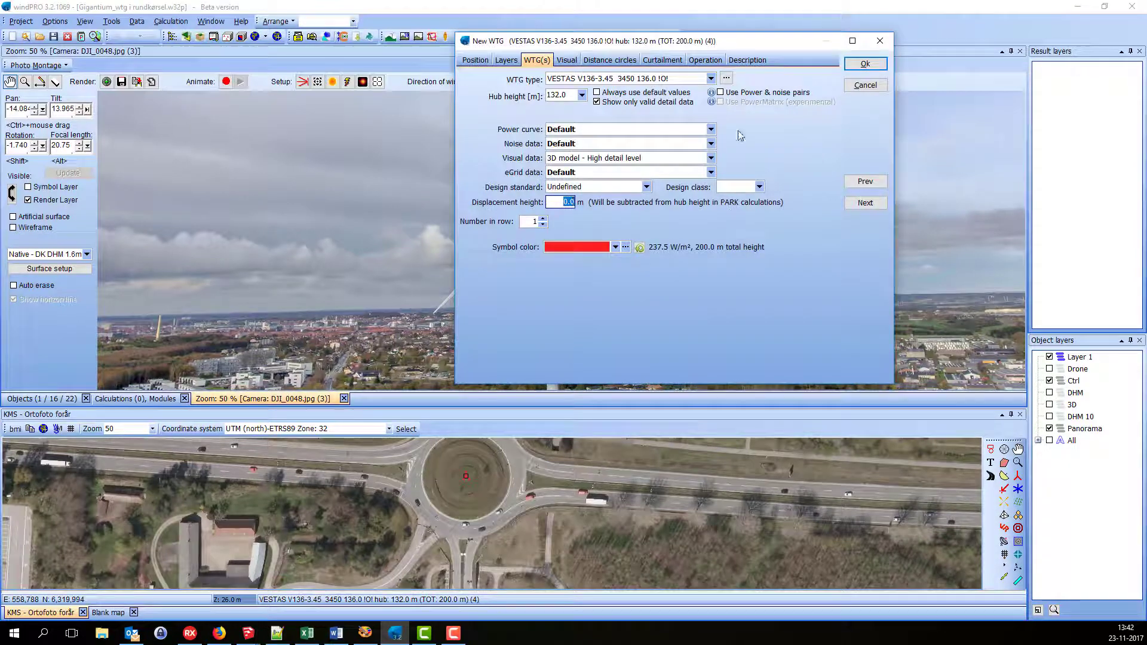
pyautogui.moveTo(730, 36); pyautogui.dragTo(888, 133)
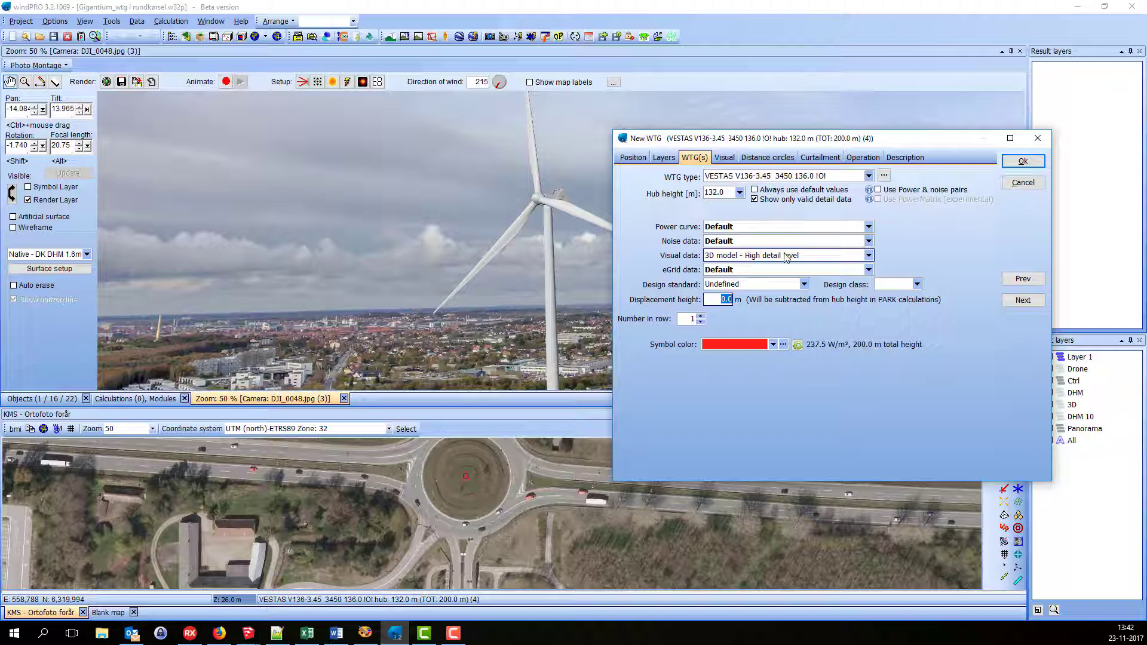
pyautogui.click(849, 260)
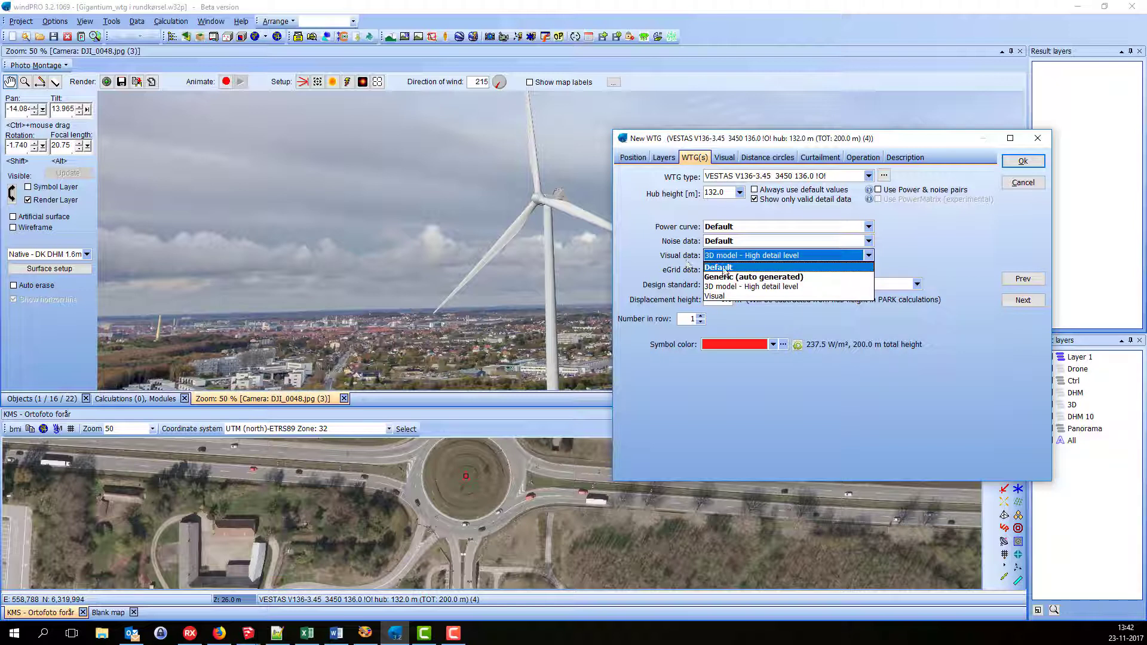
pyautogui.click(658, 265)
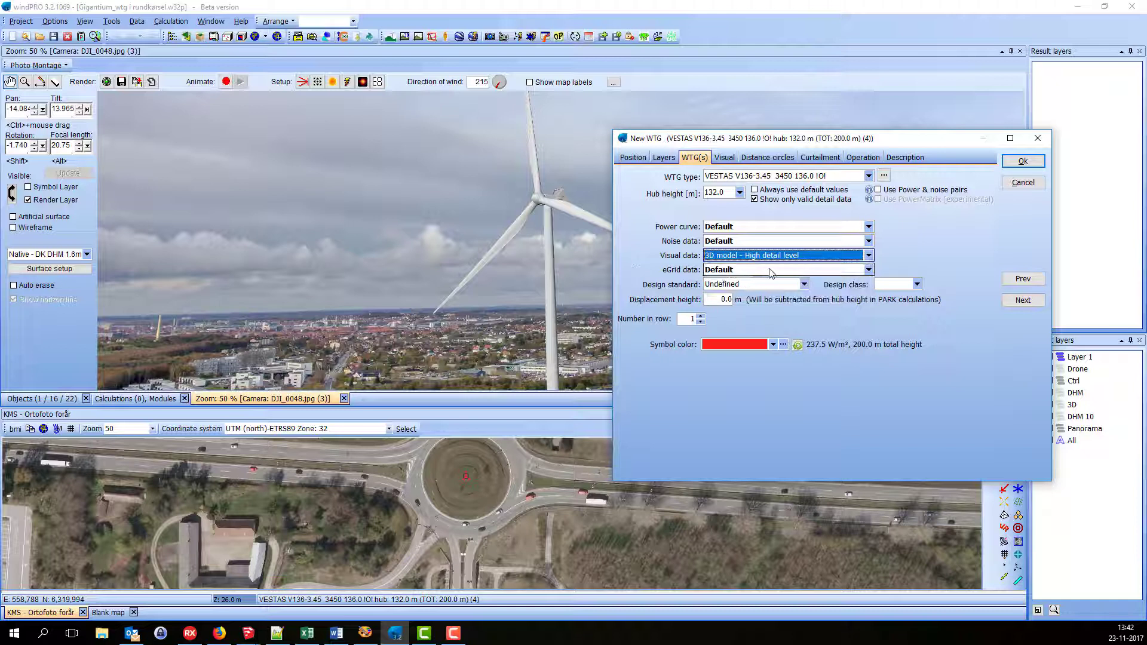
pyautogui.click(794, 258)
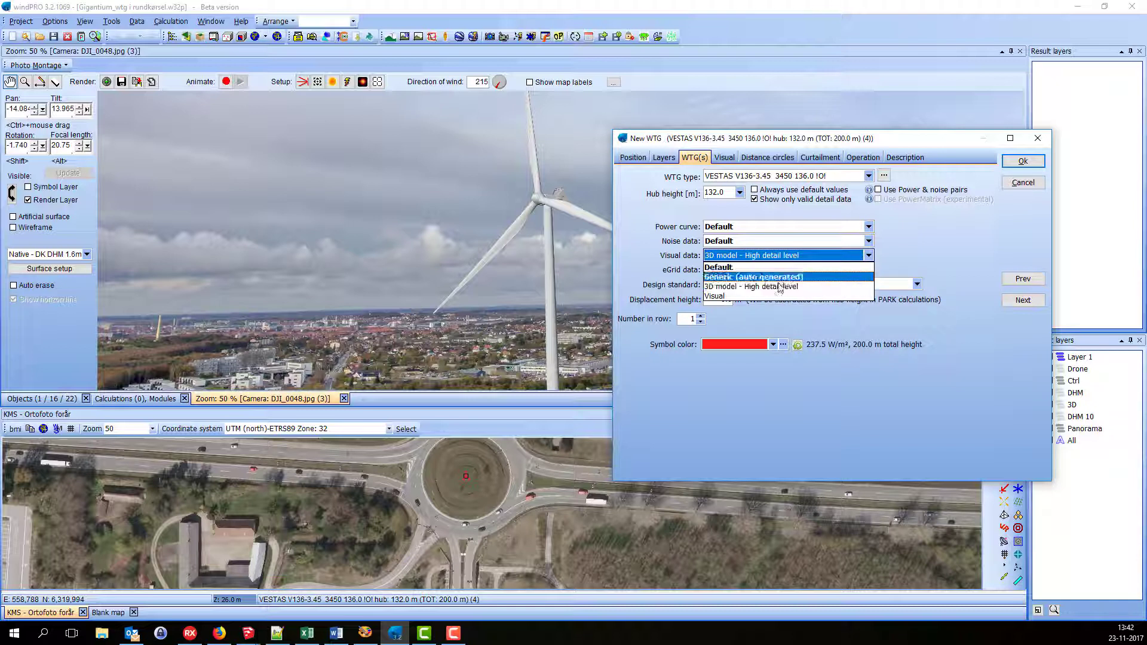
pyautogui.click(663, 247)
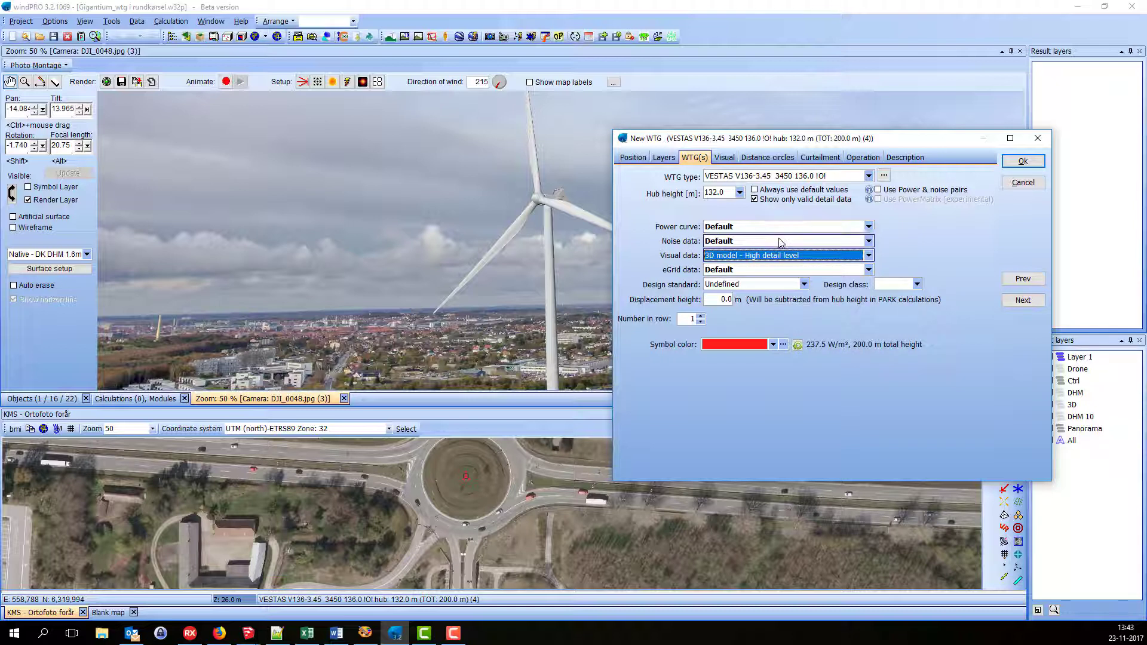
# Open the Visual data entry from the WTG type's Details list for editing
pyautogui.click(884, 177)
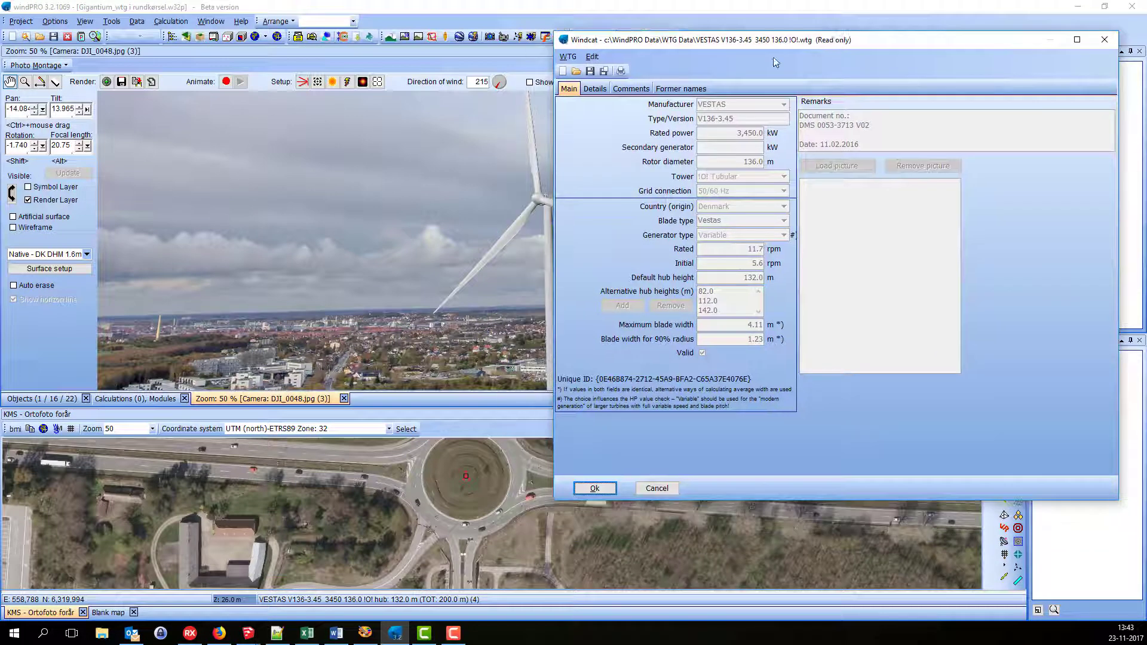
pyautogui.click(598, 90)
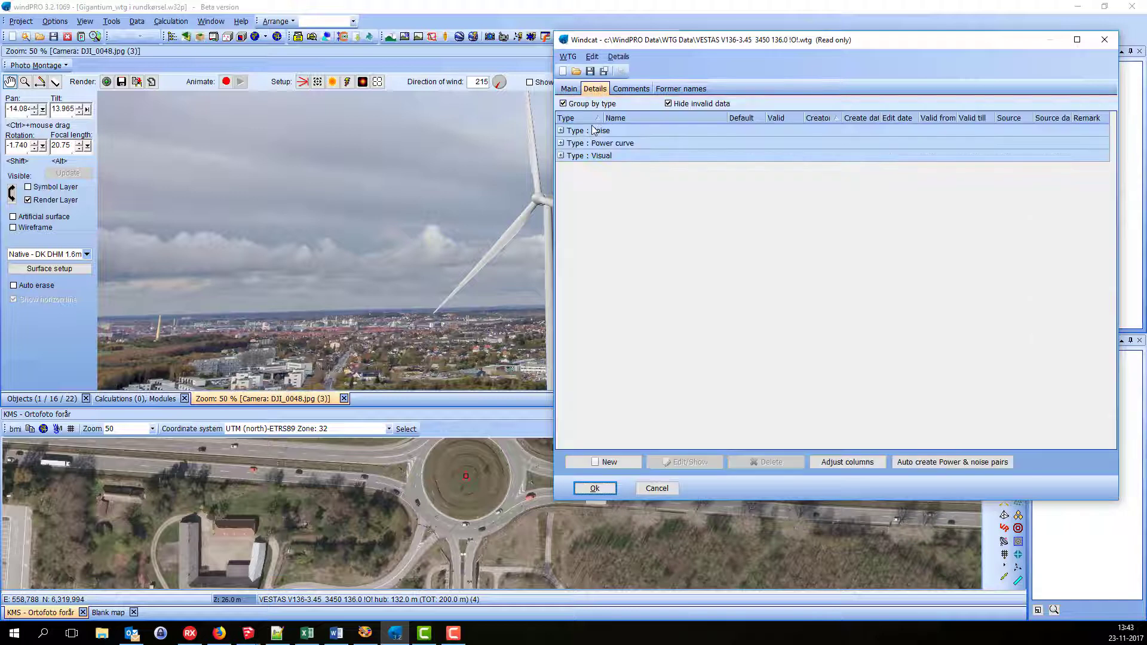
pyautogui.click(561, 156)
pyautogui.click(634, 172)
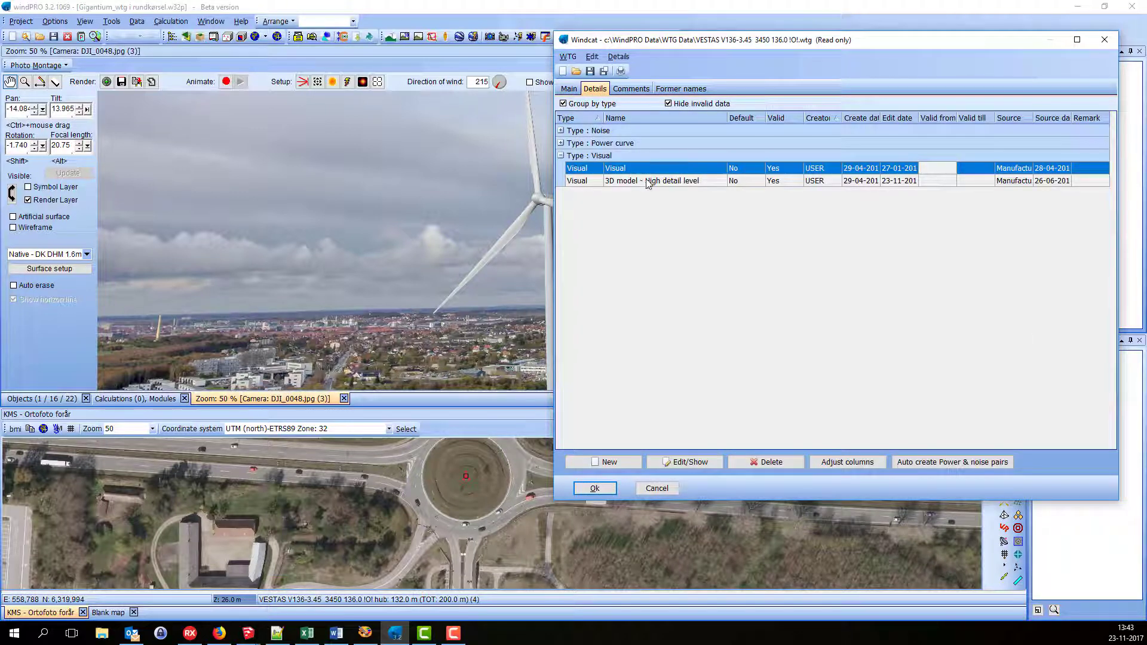
pyautogui.click(654, 182)
pyautogui.click(658, 172)
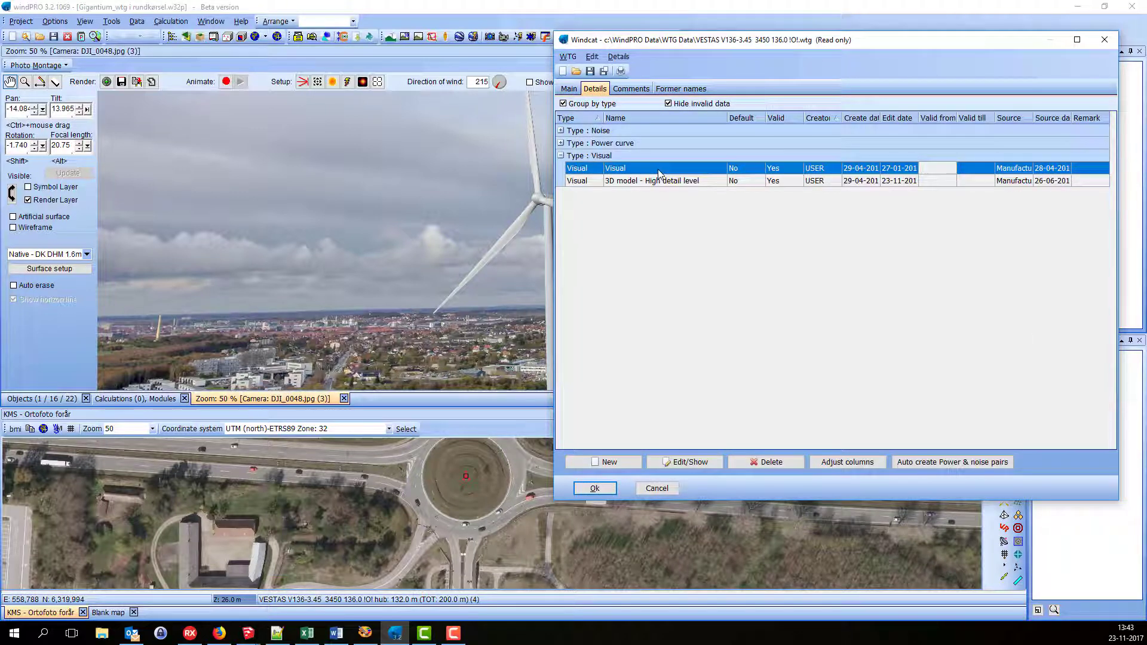
pyautogui.doubleClick(697, 171)
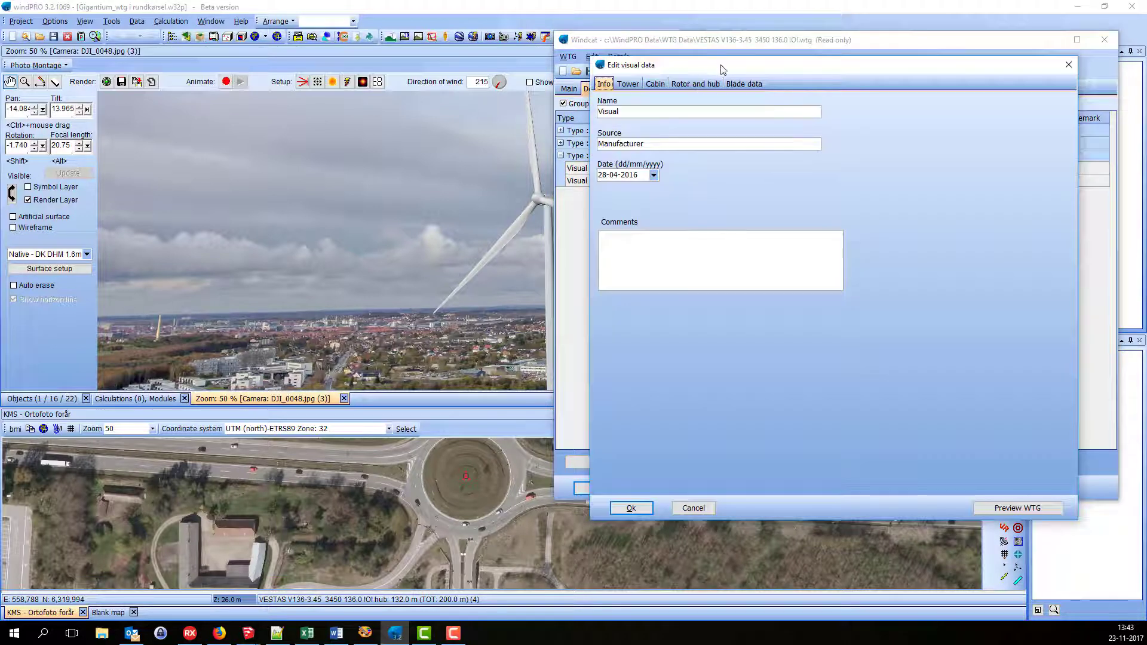
# Review the Tower, Cabin, Rotor and hub, and Blade data tabs, ending on the V136 blade table
pyautogui.moveTo(723, 70)
pyautogui.mouseDown()
pyautogui.moveTo(715, 50)
pyautogui.moveTo(734, 55)
pyautogui.mouseUp()
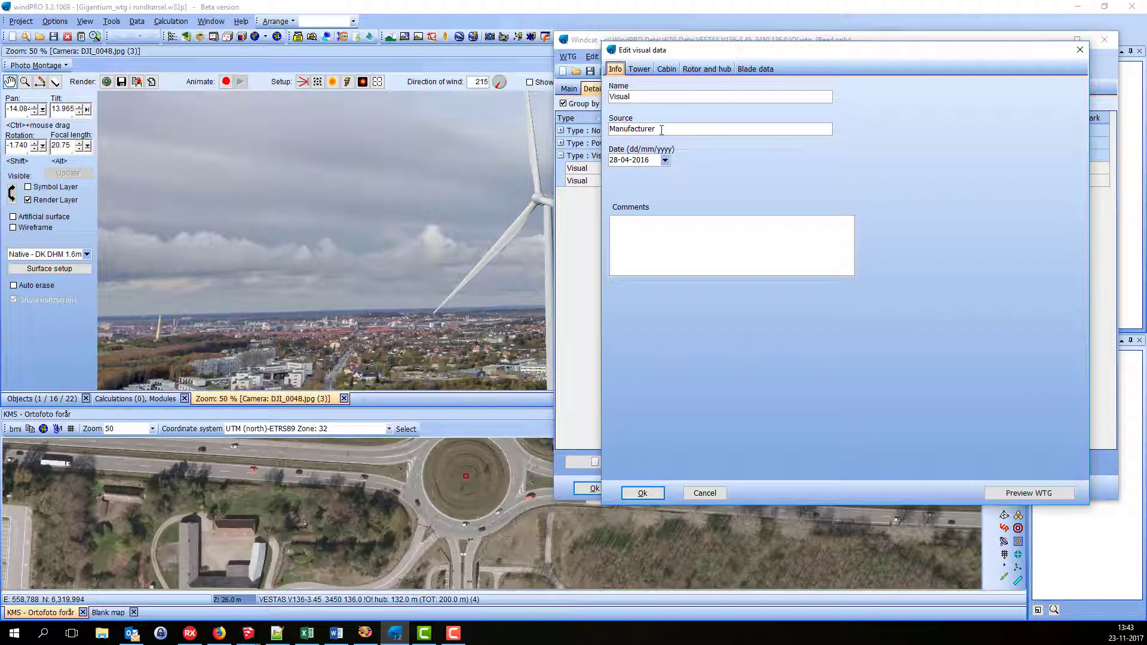
pyautogui.click(645, 72)
pyautogui.click(676, 73)
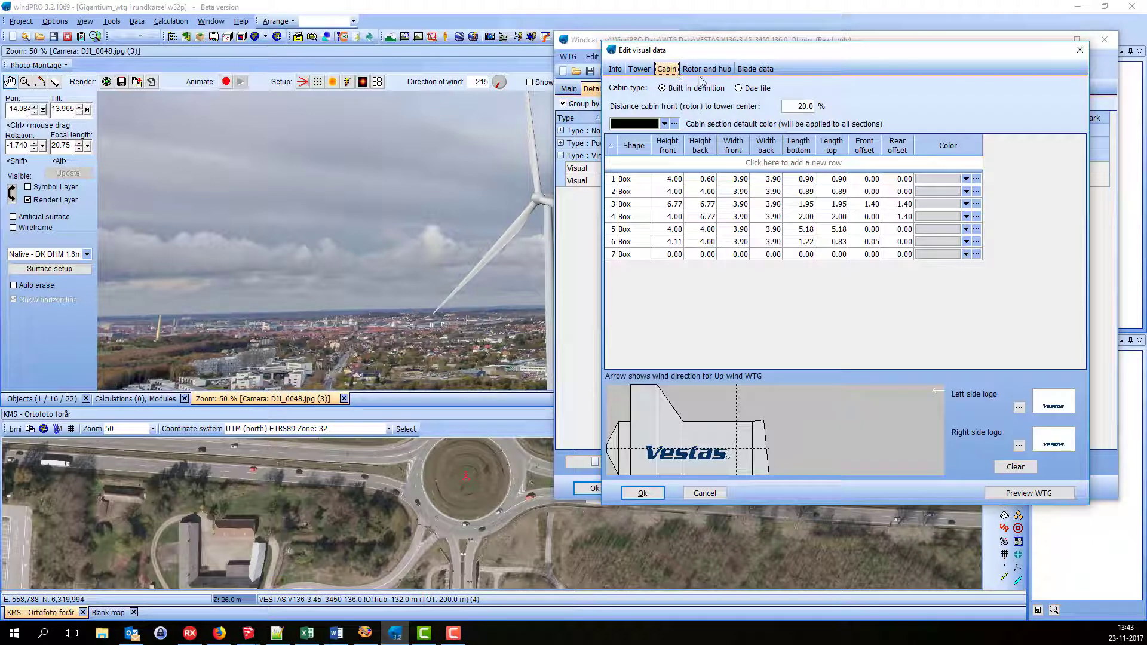
pyautogui.click(709, 71)
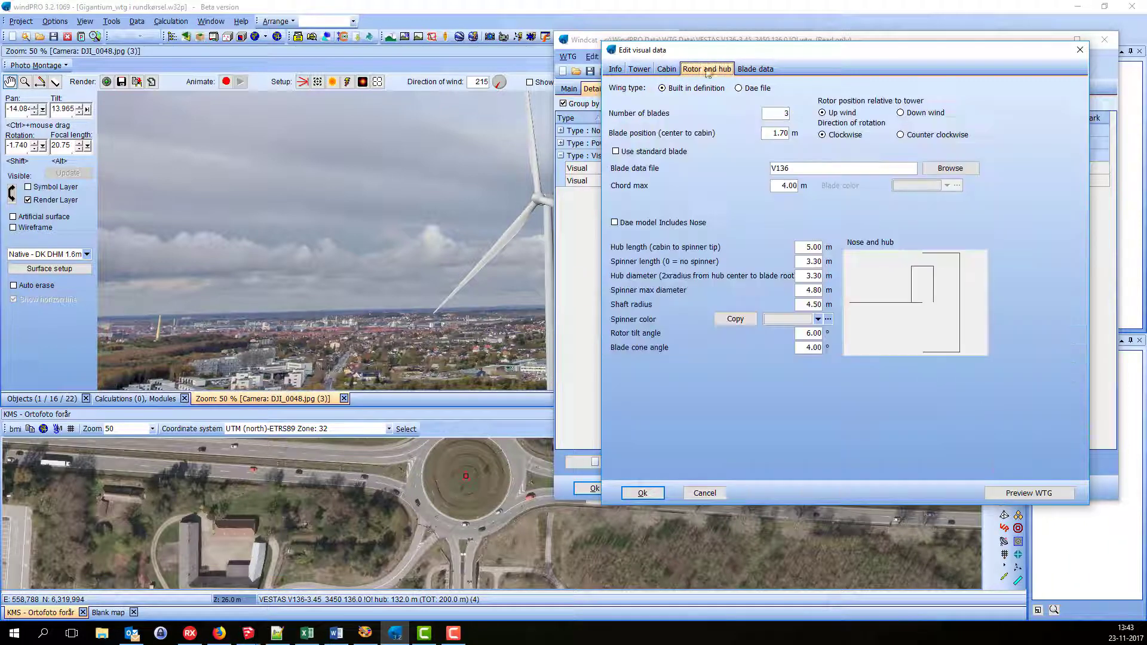
pyautogui.click(756, 69)
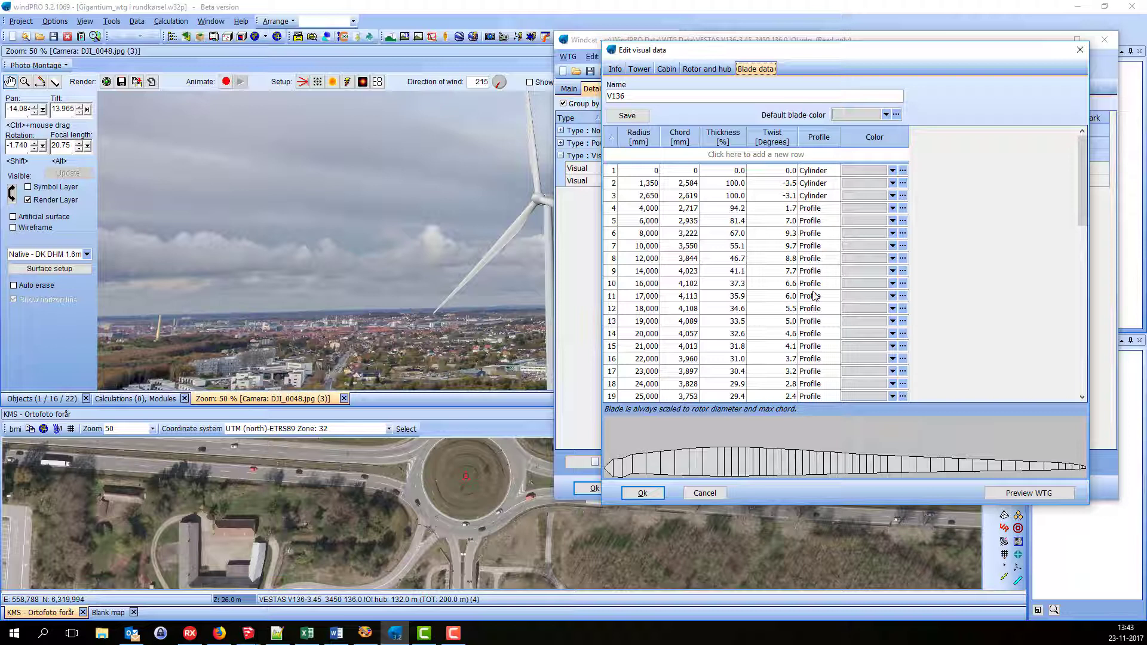
pyautogui.moveTo(769, 53); pyautogui.dragTo(778, 30)
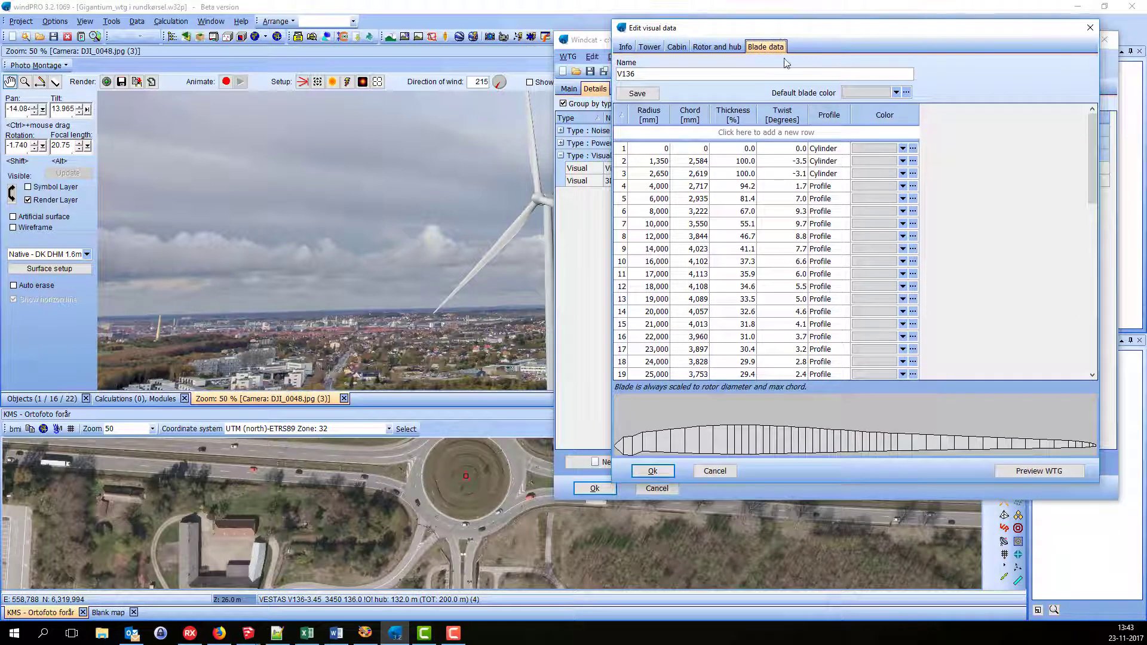
# Preview the turbine in 3D, colouring blade section 7 dark red and zooming on the nacelle
pyautogui.click(1044, 473)
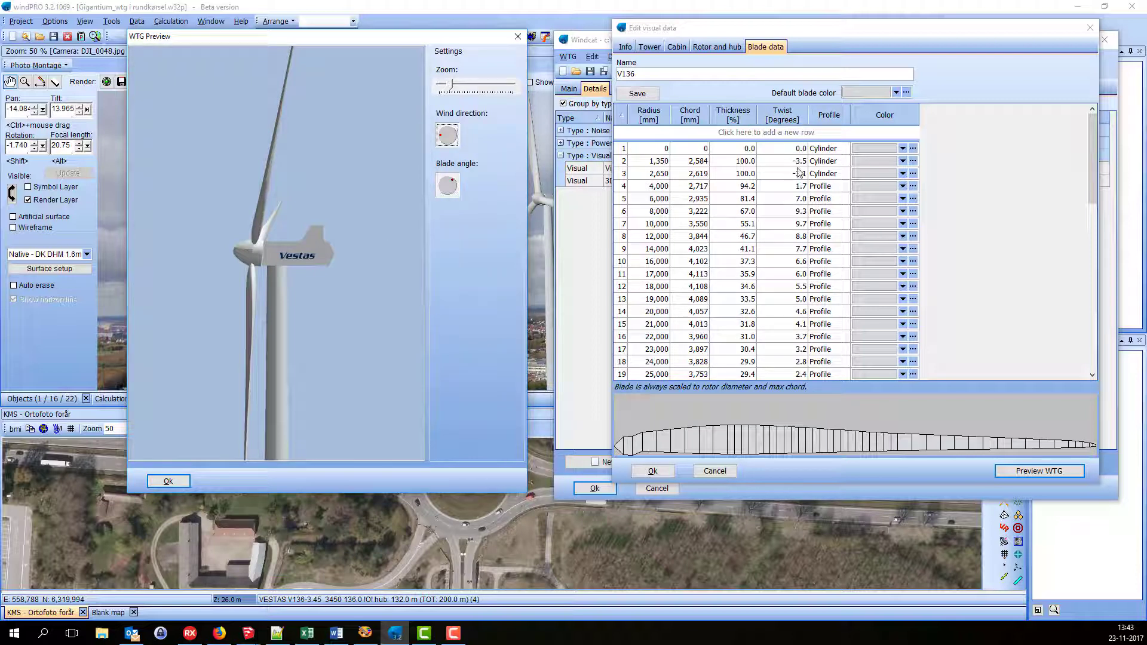
pyautogui.click(903, 223)
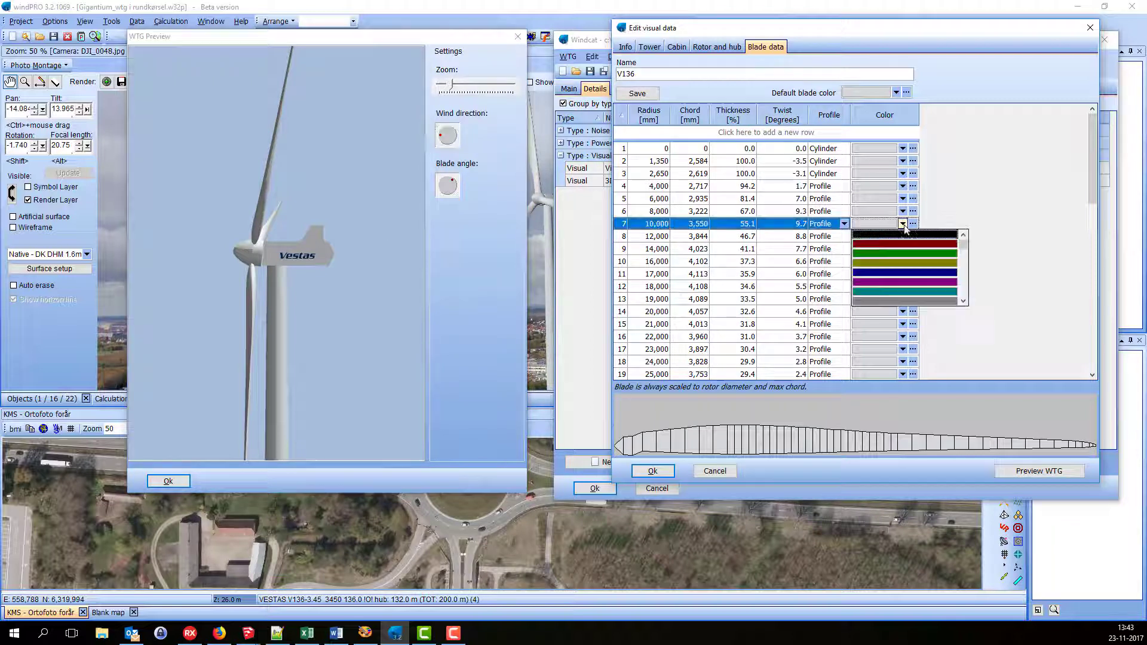
pyautogui.click(890, 243)
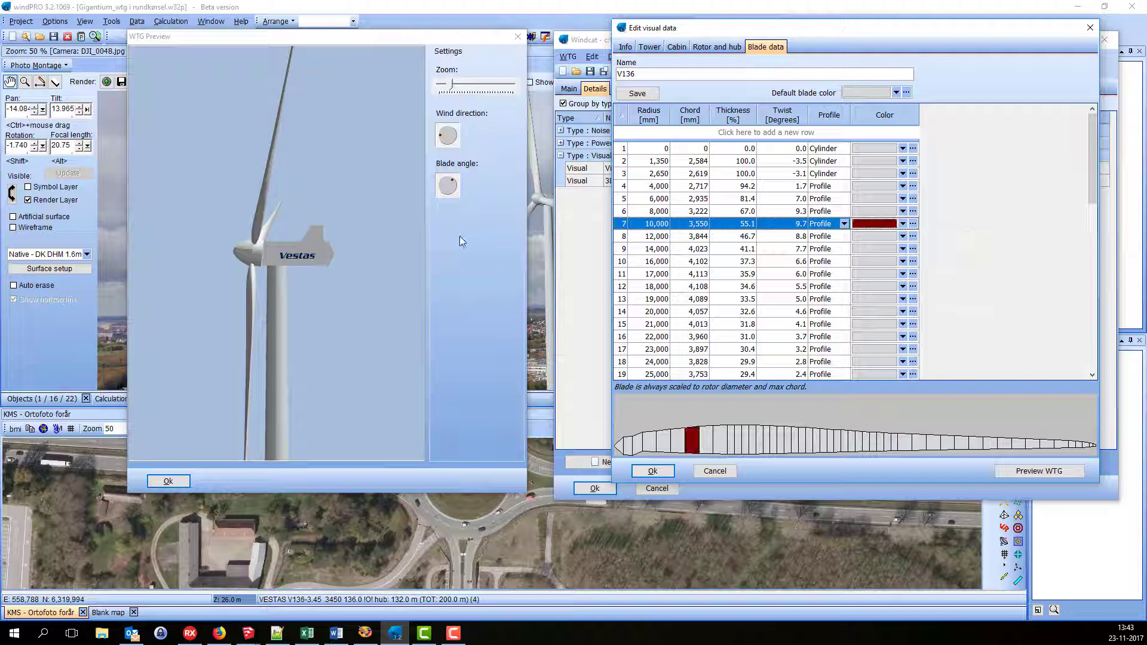
pyautogui.click(443, 141)
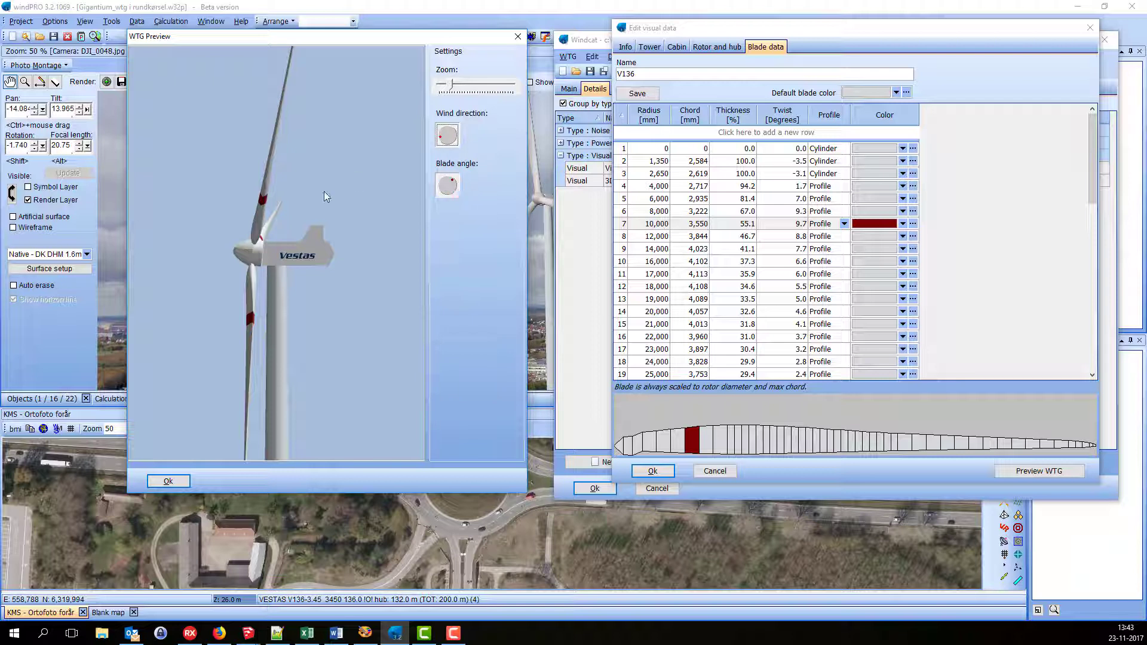
pyautogui.moveTo(452, 87); pyautogui.dragTo(468, 87)
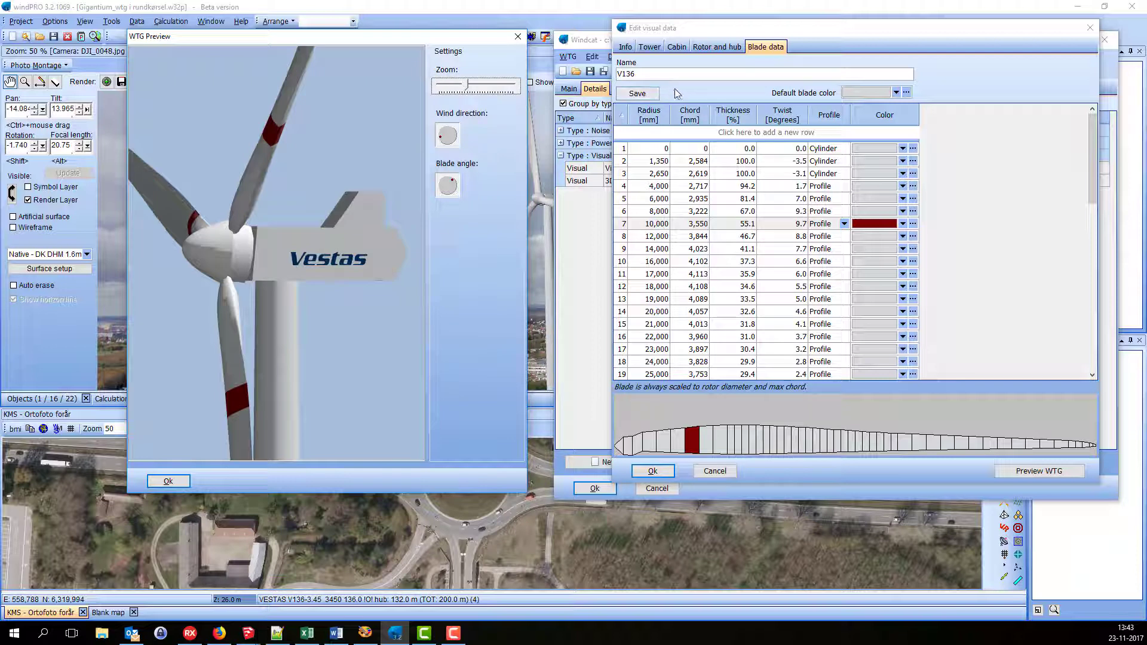
# Recheck the Rotor and hub, Cabin and Tower tabs, then cancel the editor unchanged
pyautogui.click(725, 48)
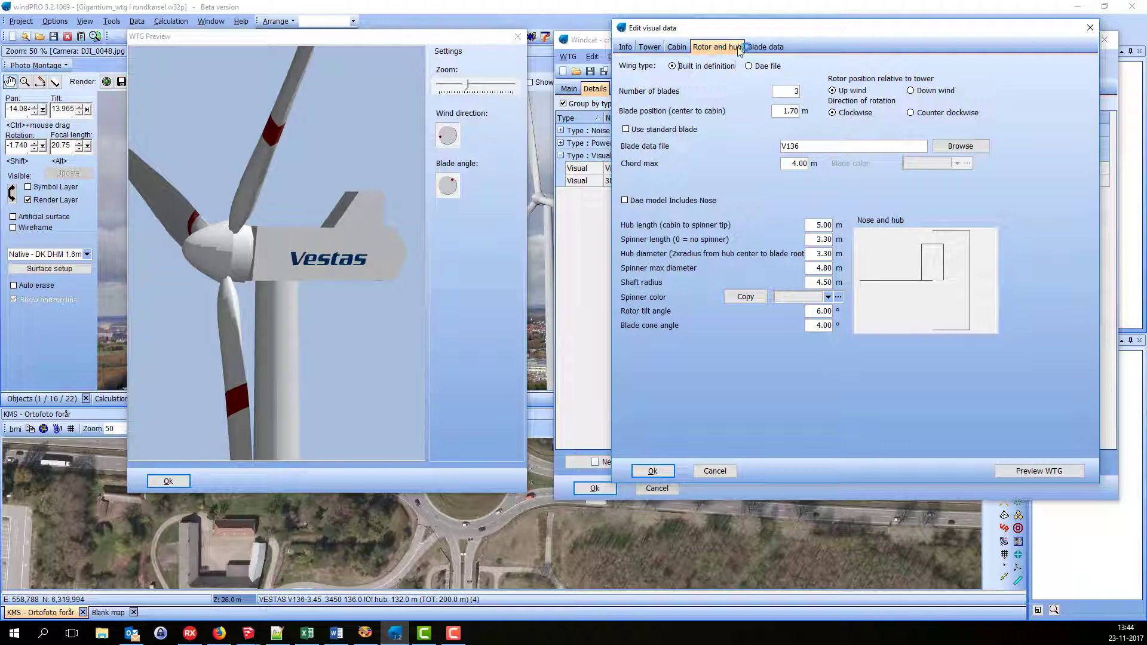
pyautogui.click(682, 49)
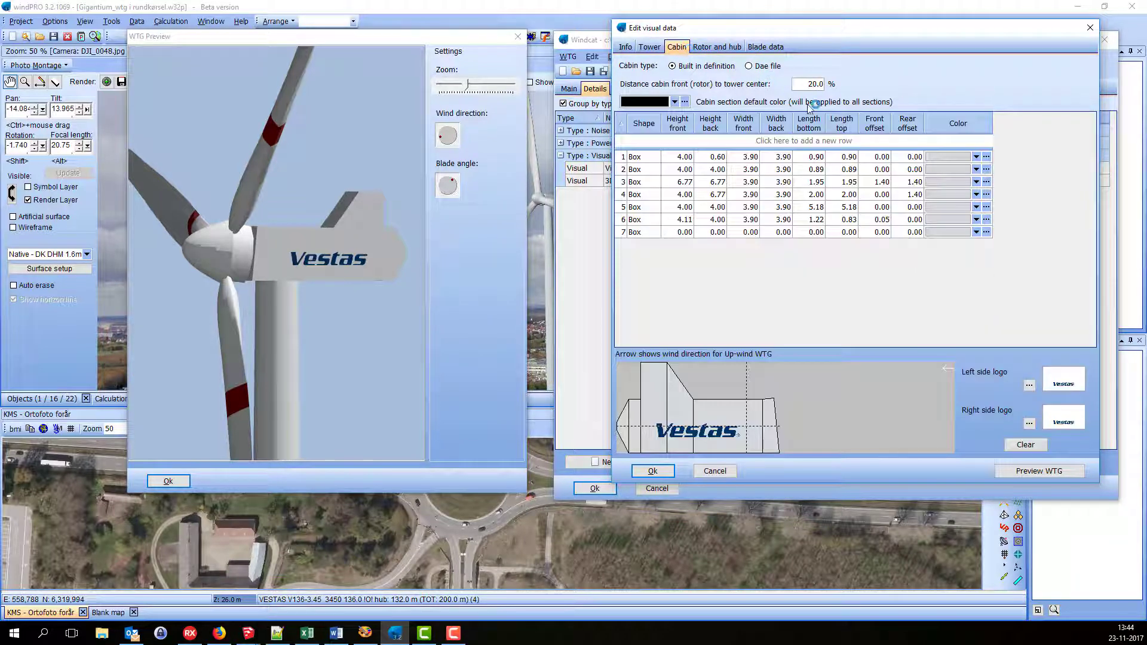
pyautogui.click(656, 51)
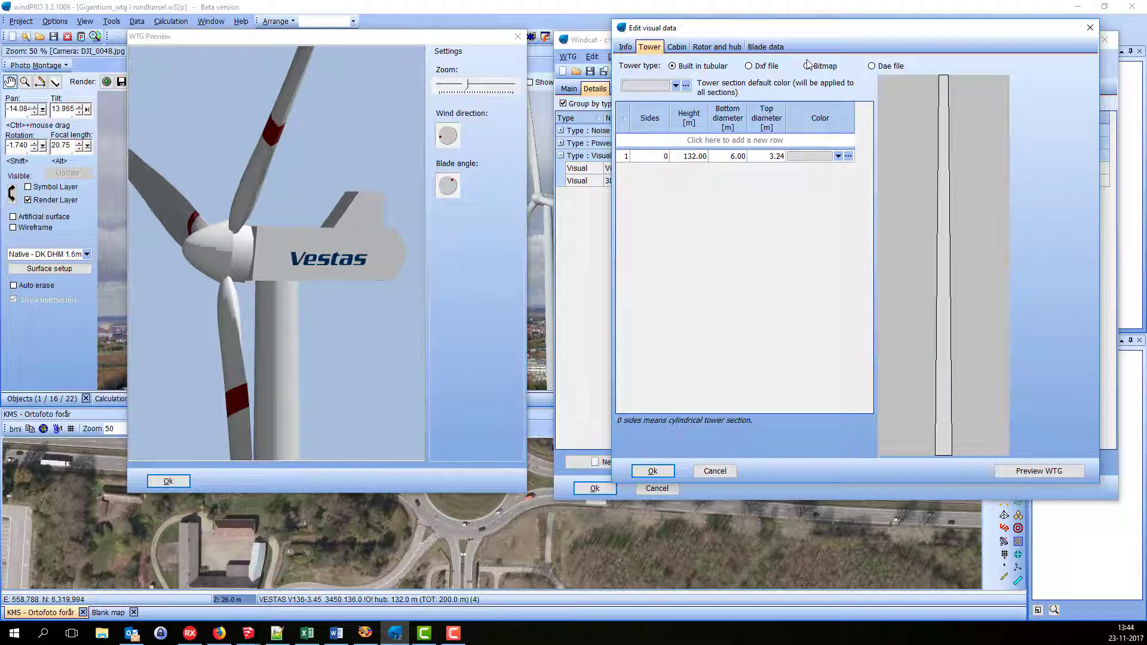
pyautogui.click(679, 48)
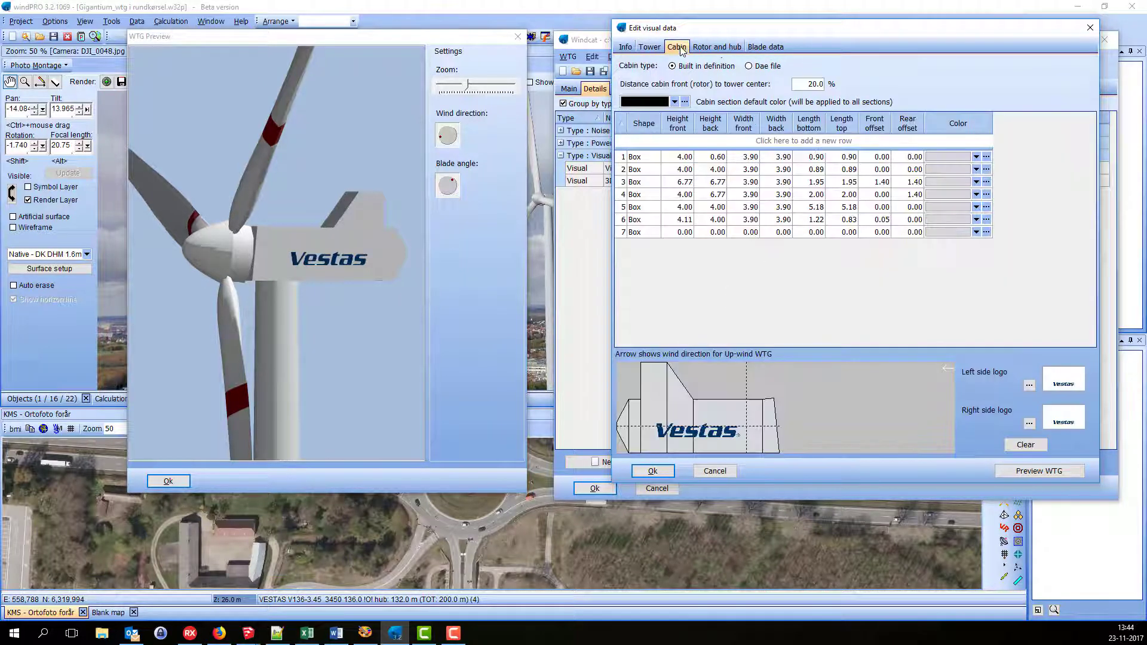
pyautogui.click(723, 50)
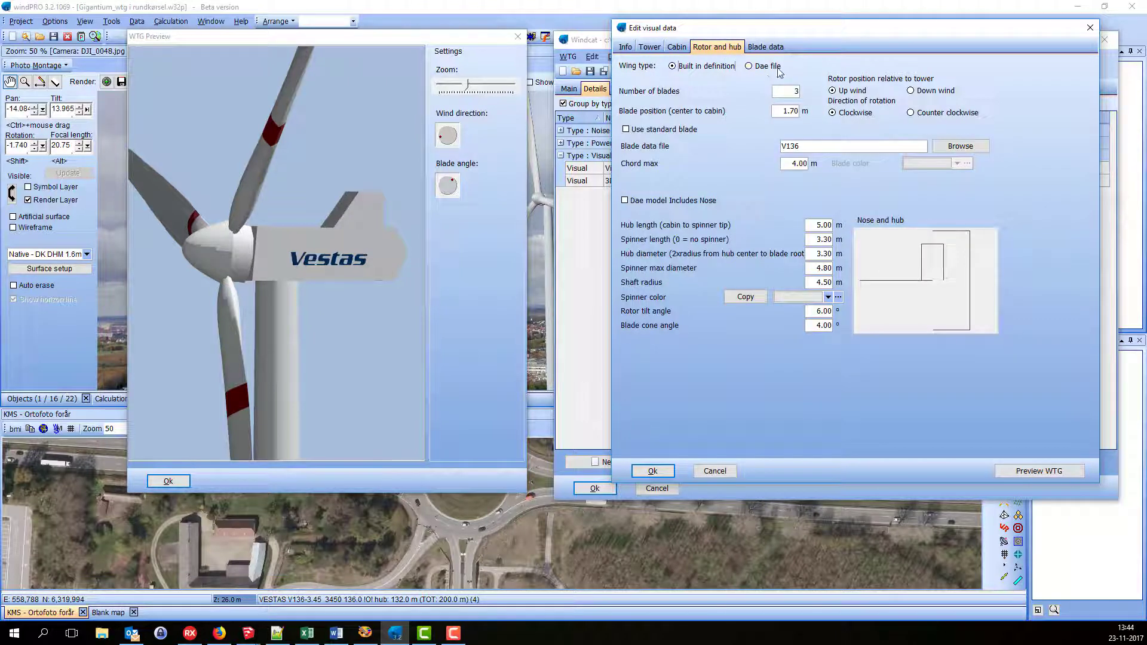
pyautogui.click(681, 48)
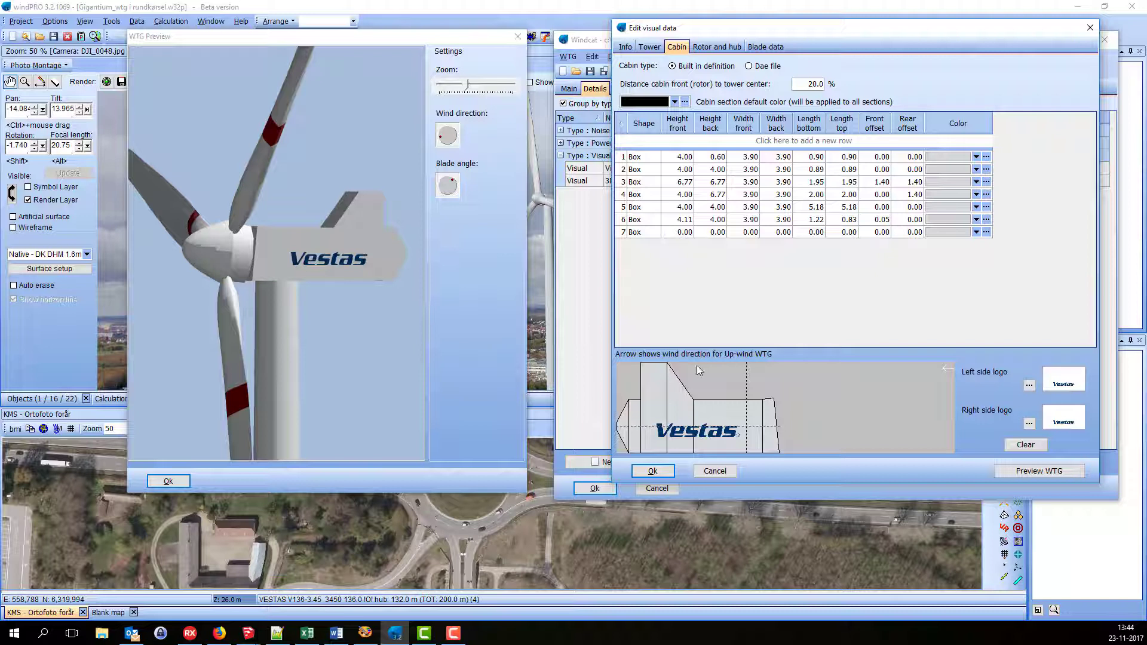
pyautogui.click(715, 472)
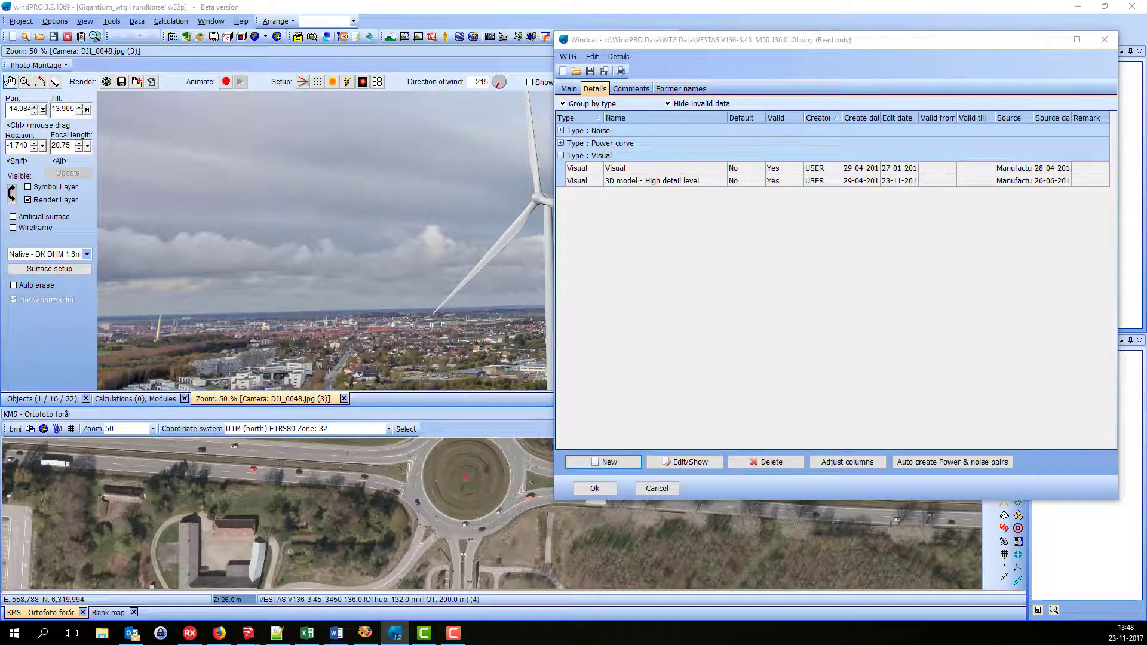
# Add a new Visual detail entry named Demo and check its empty Tower, Cabin and Rotor tabs
pyautogui.press('Return')
pyautogui.moveTo(440, 251); pyautogui.dragTo(415, 156)
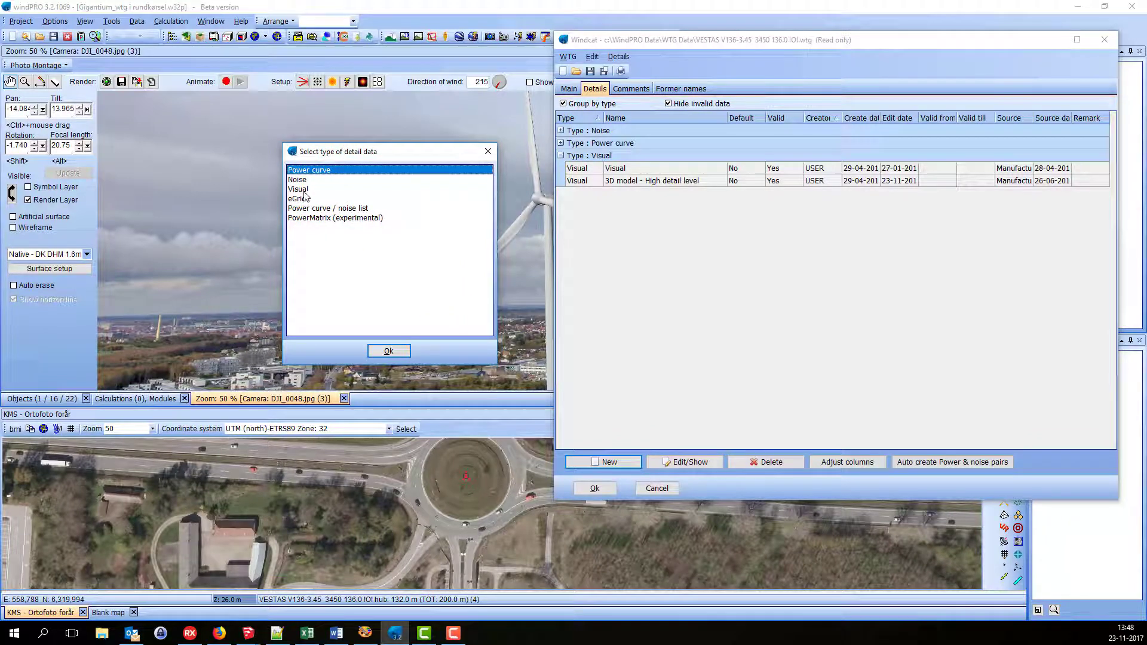
pyautogui.doubleClick(302, 190)
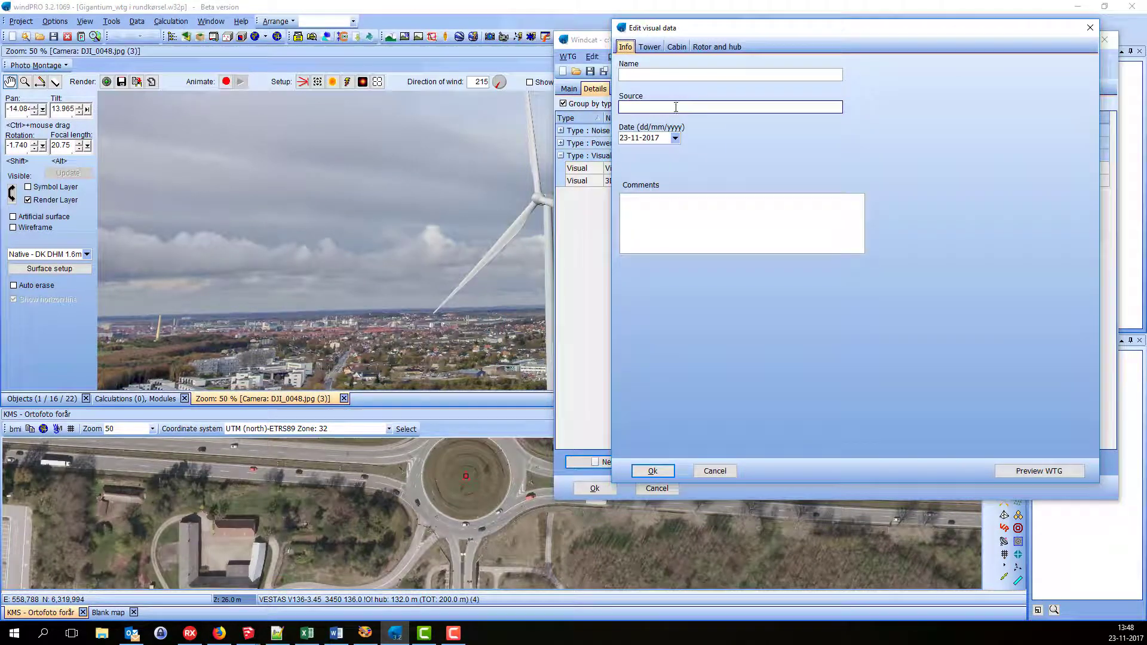
pyautogui.click(666, 72)
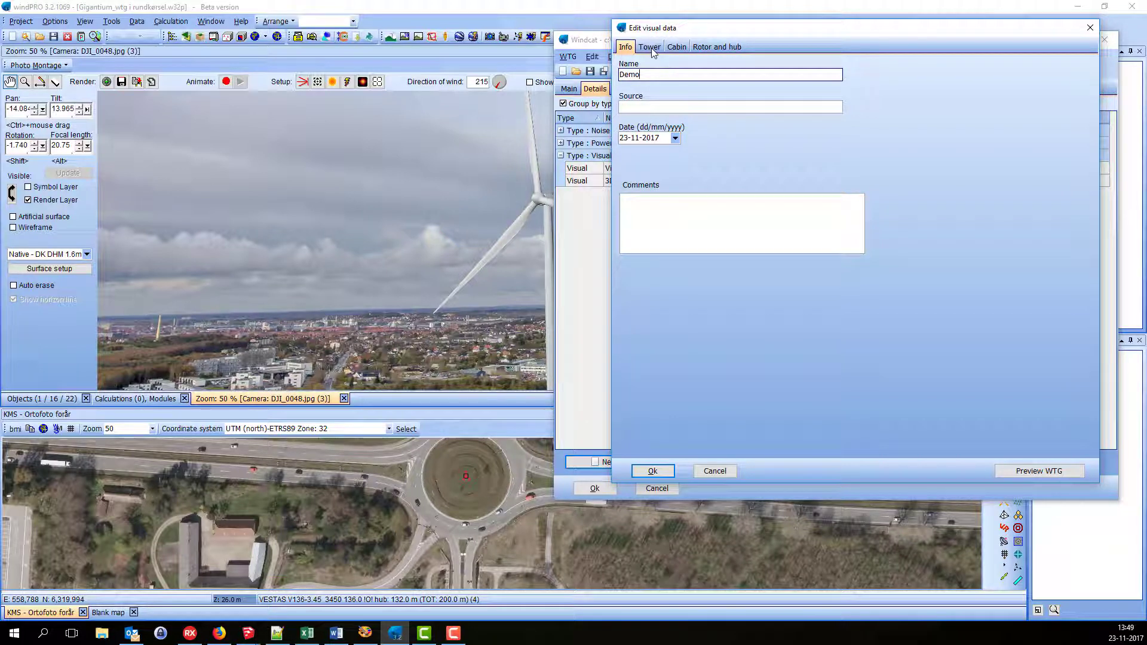
pyautogui.click(651, 50)
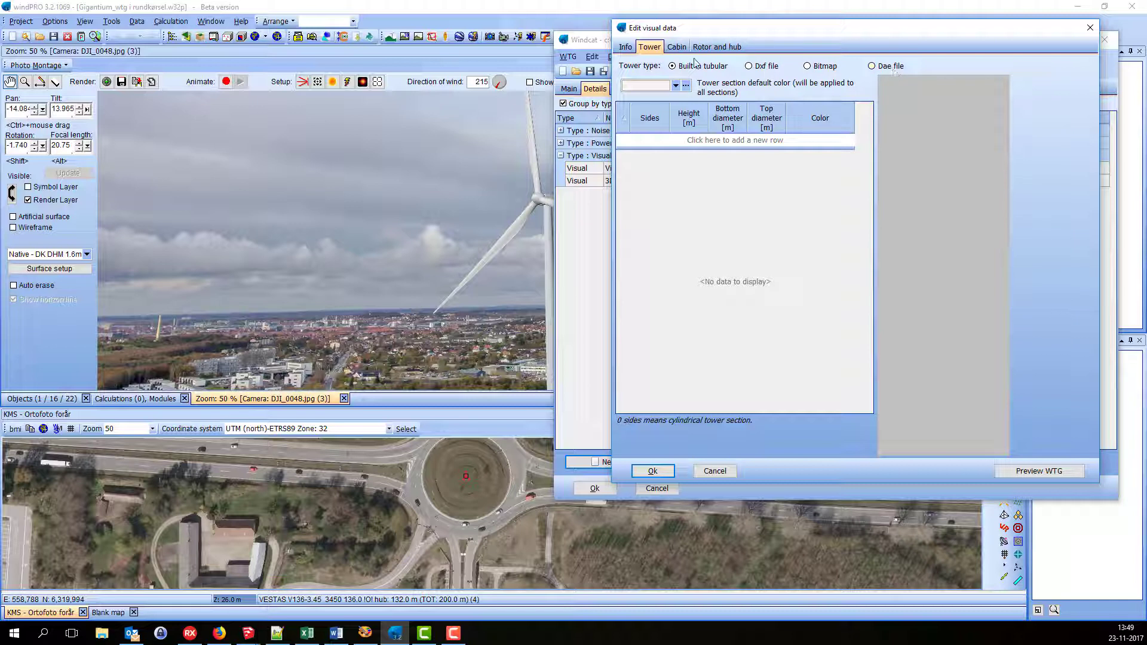
pyautogui.click(680, 50)
pyautogui.click(712, 52)
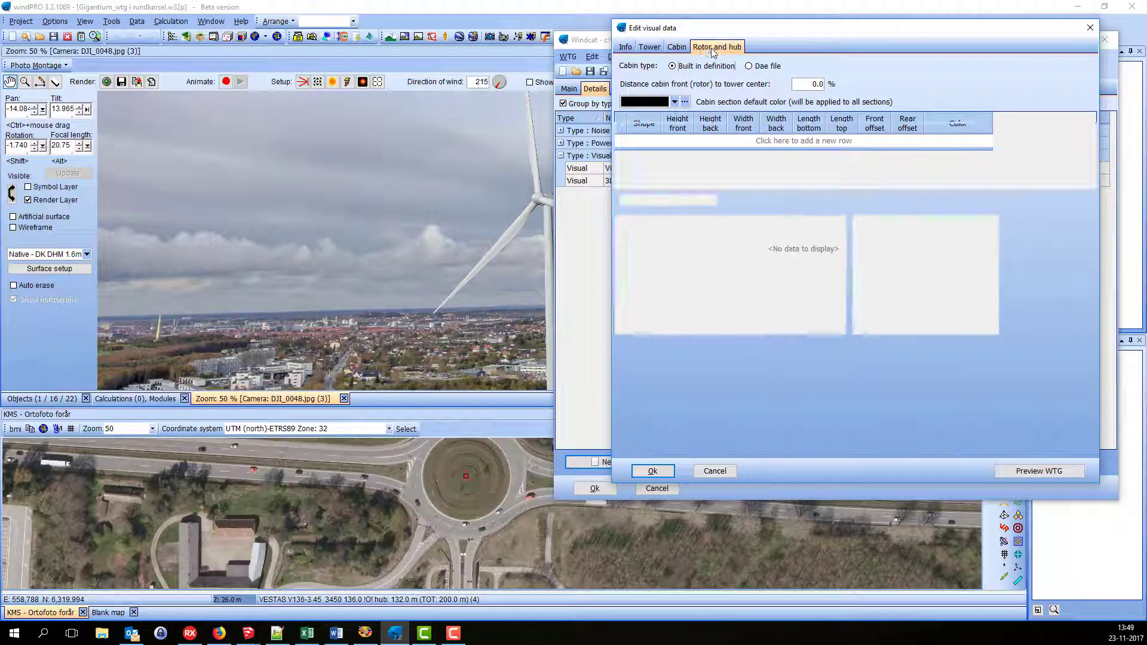
pyautogui.click(650, 48)
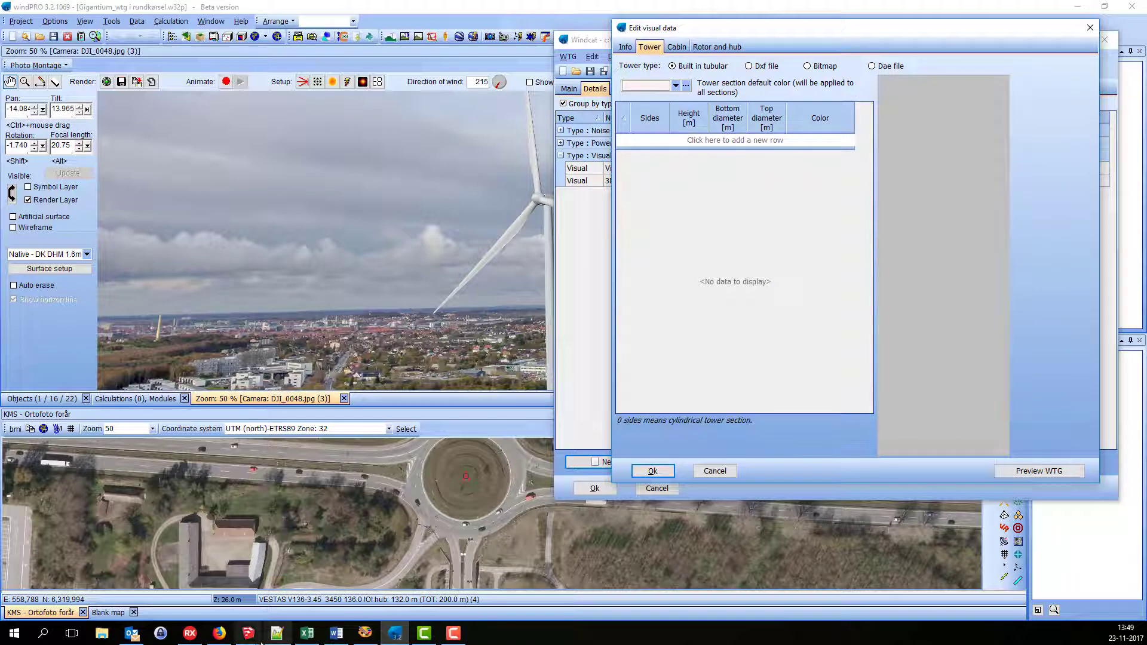
# Bring up the Untitled SketchUp model and orbit and zoom around the tower cylinder's base
pyautogui.moveTo(248, 633)
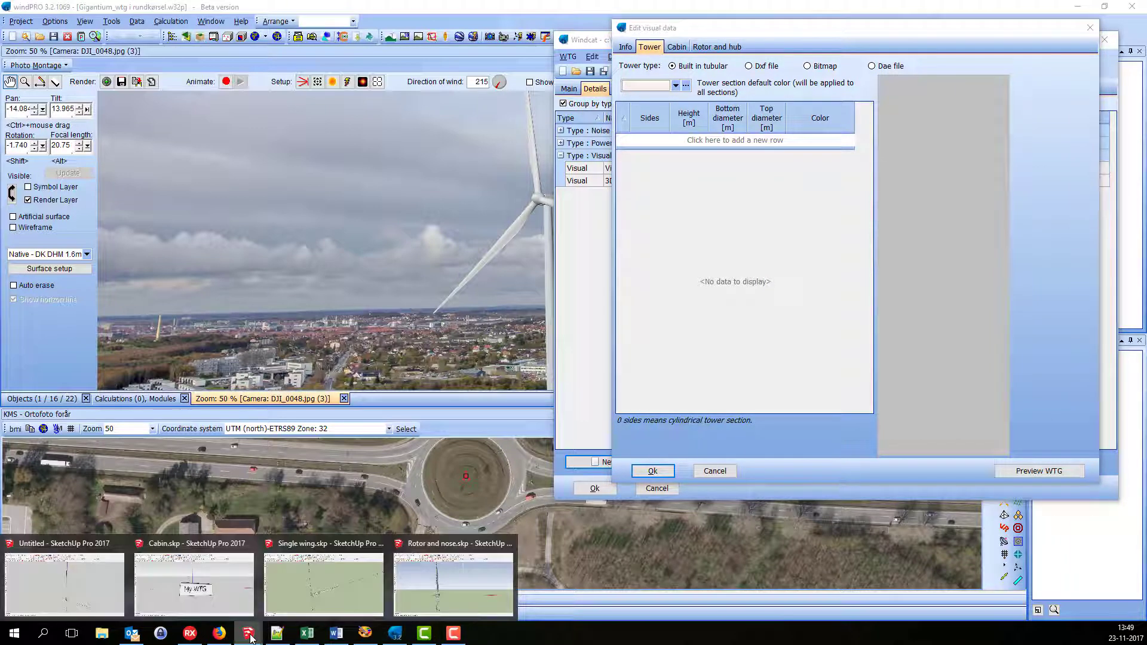
pyautogui.click(84, 586)
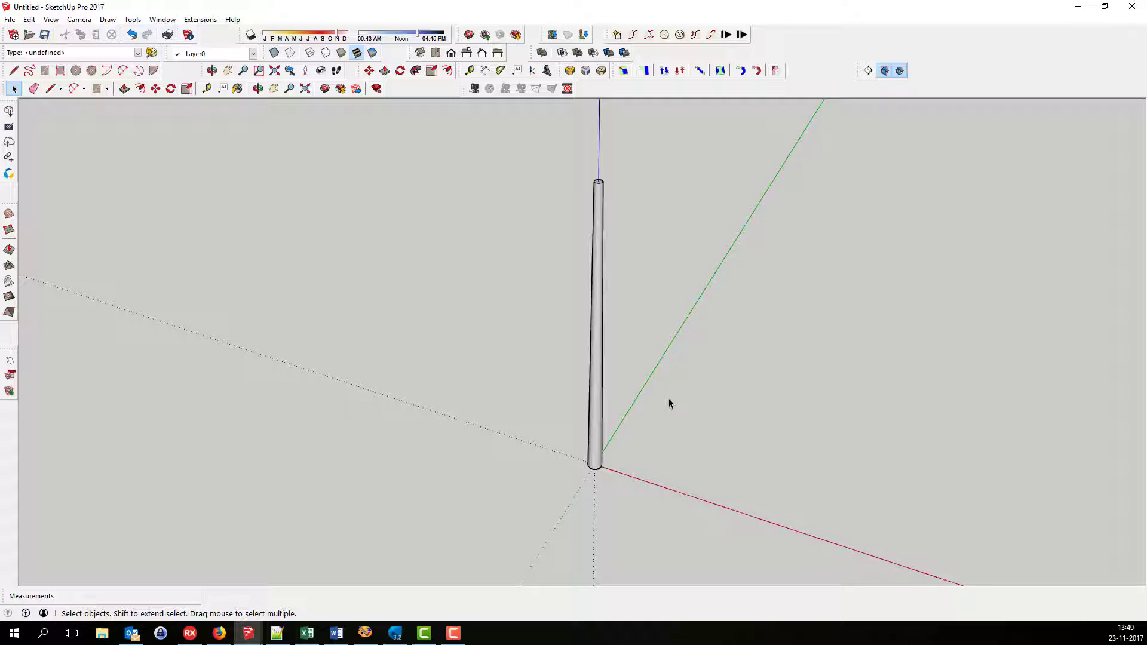
pyautogui.moveTo(669, 403); pyautogui.dragTo(609, 420, button='middle')
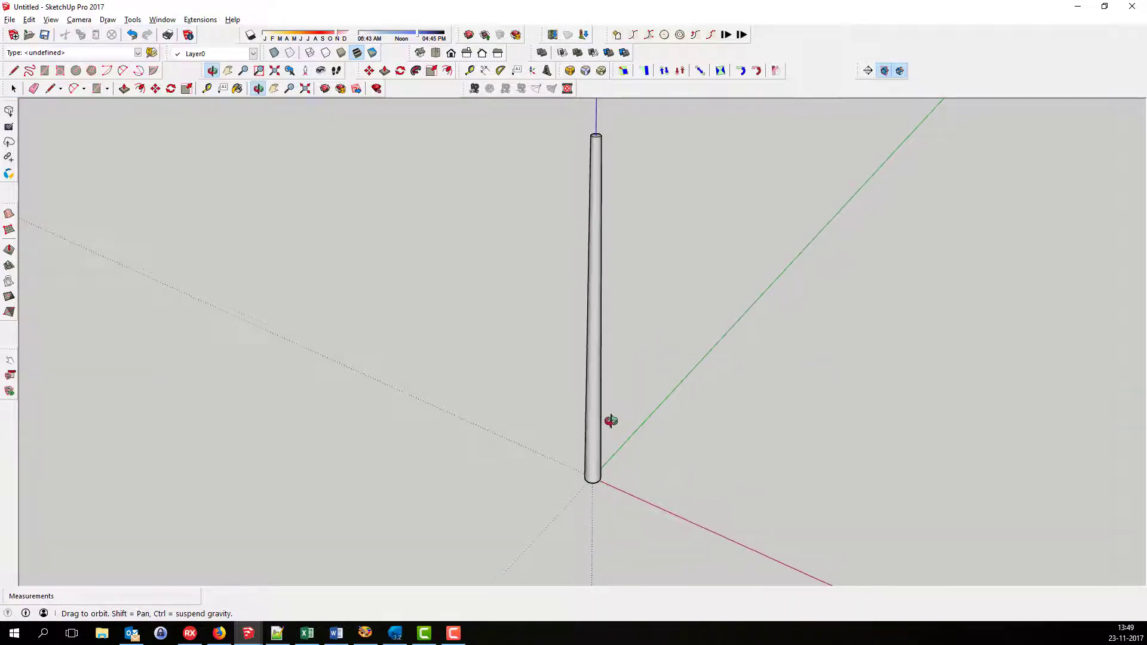
pyautogui.moveTo(635, 310); pyautogui.dragTo(622, 353, button='middle')
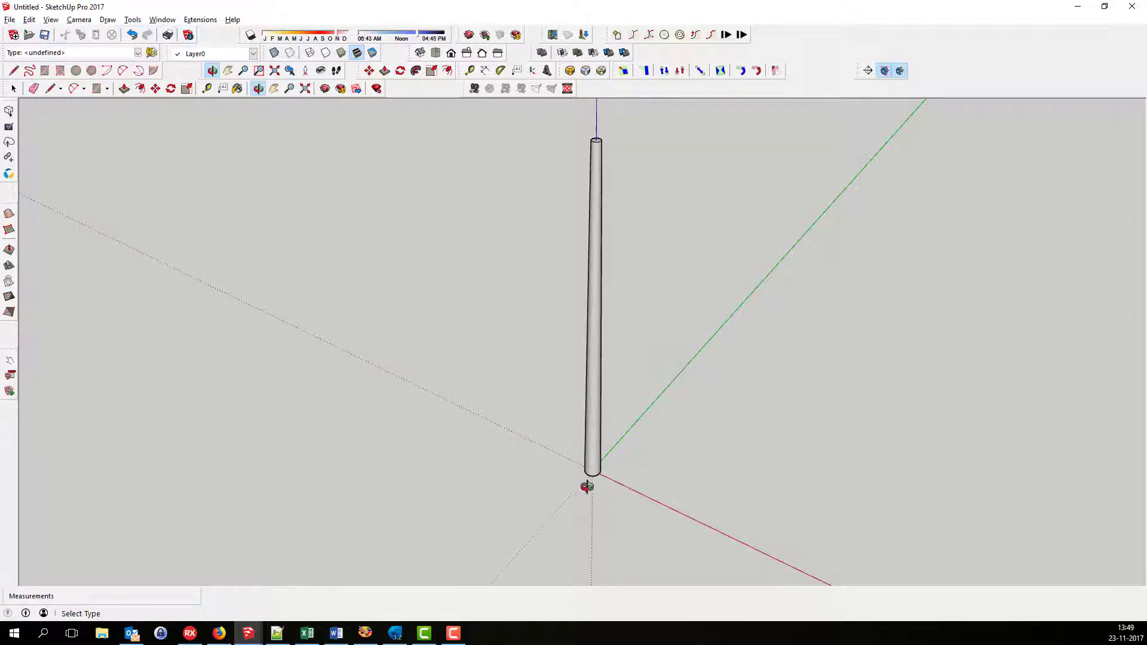
pyautogui.scroll(1, 591, 471)
pyautogui.scroll(3, 594, 490)
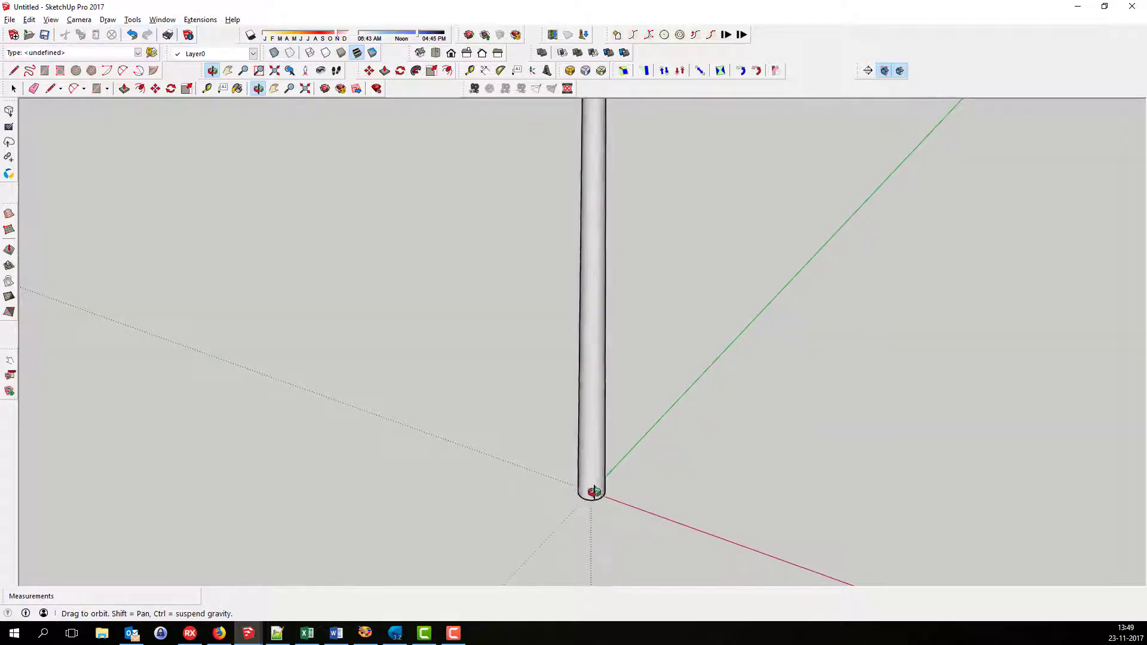
pyautogui.scroll(-4, 593, 499)
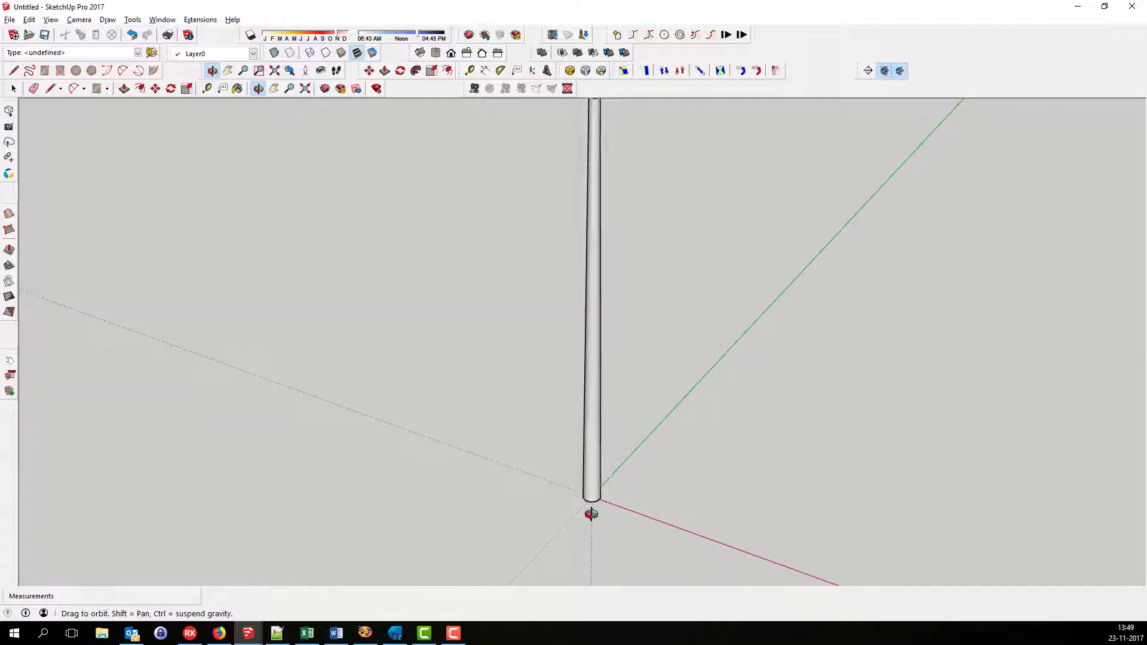
pyautogui.scroll(-2, 590, 513)
pyautogui.scroll(-2, 545, 486)
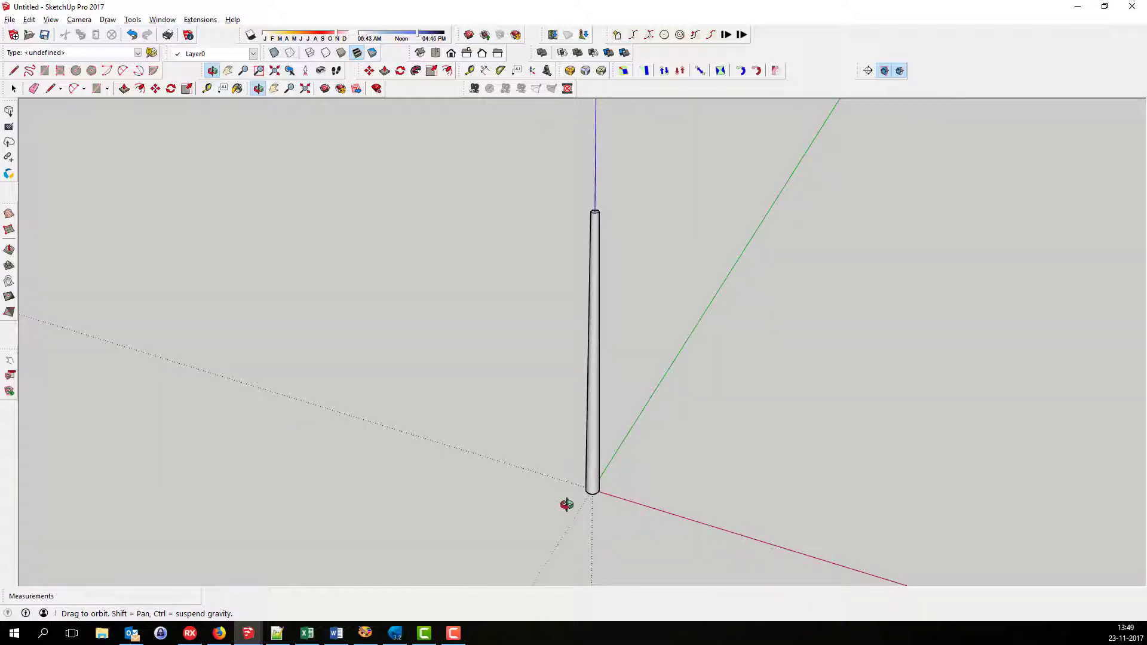
pyautogui.moveTo(566, 505); pyautogui.dragTo(585, 496)
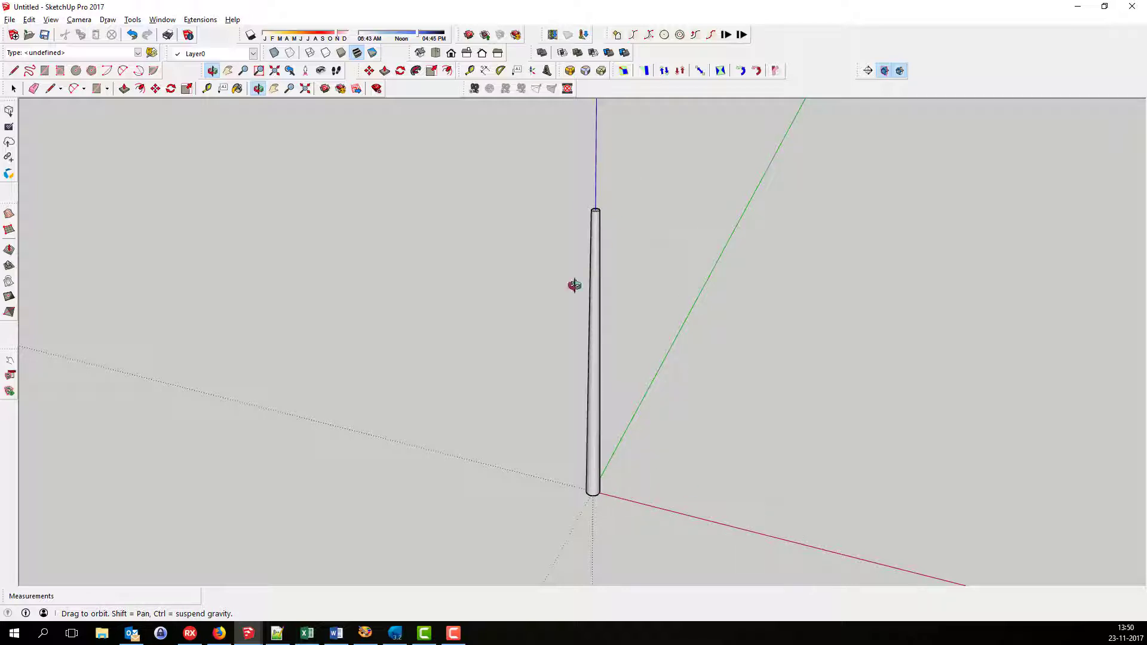
pyautogui.click(10, 20)
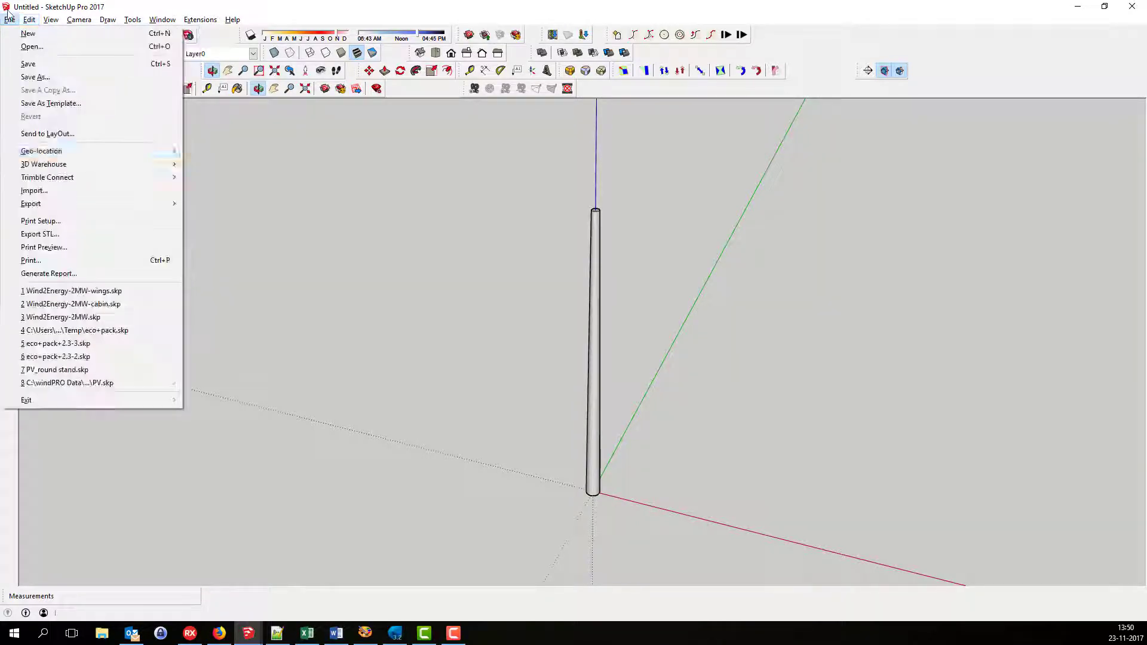
# Export the tower as a 3D Model to Untitled.dae in Dae tmp, accepting options and replacing it
pyautogui.moveTo(111, 209)
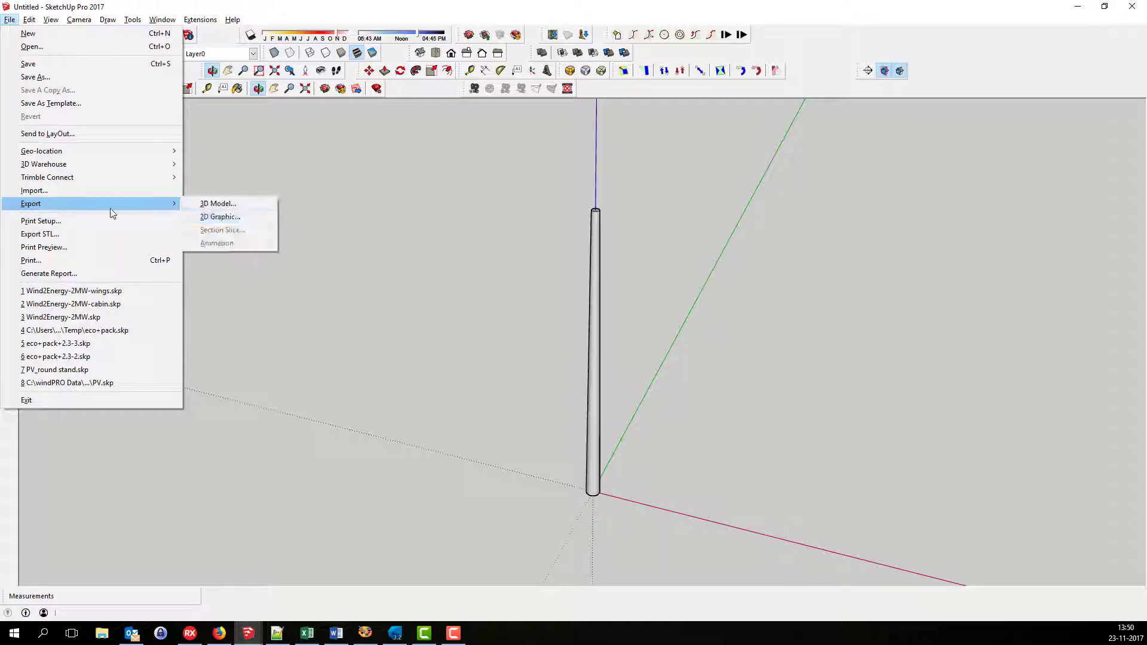
pyautogui.click(241, 203)
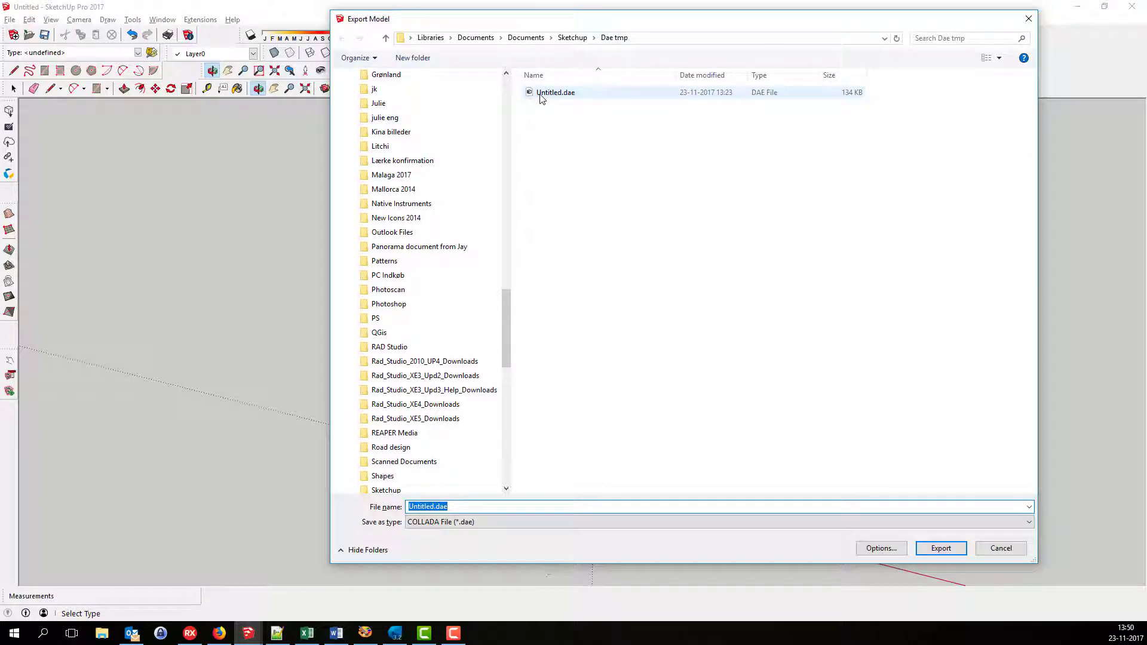
pyautogui.click(541, 96)
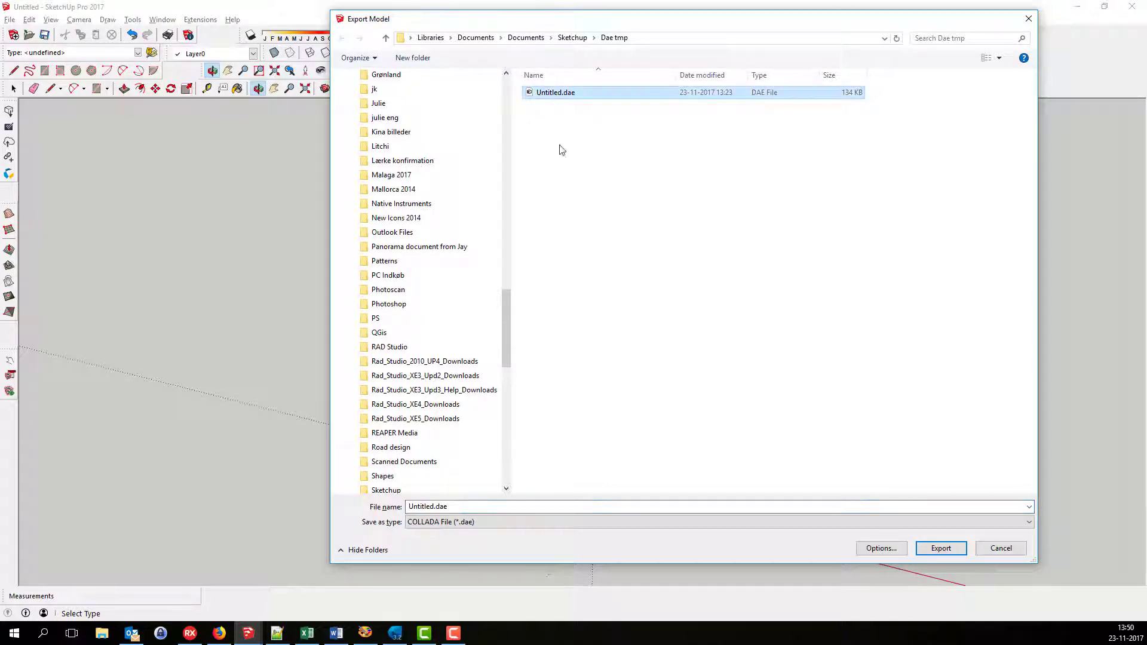
pyautogui.click(881, 547)
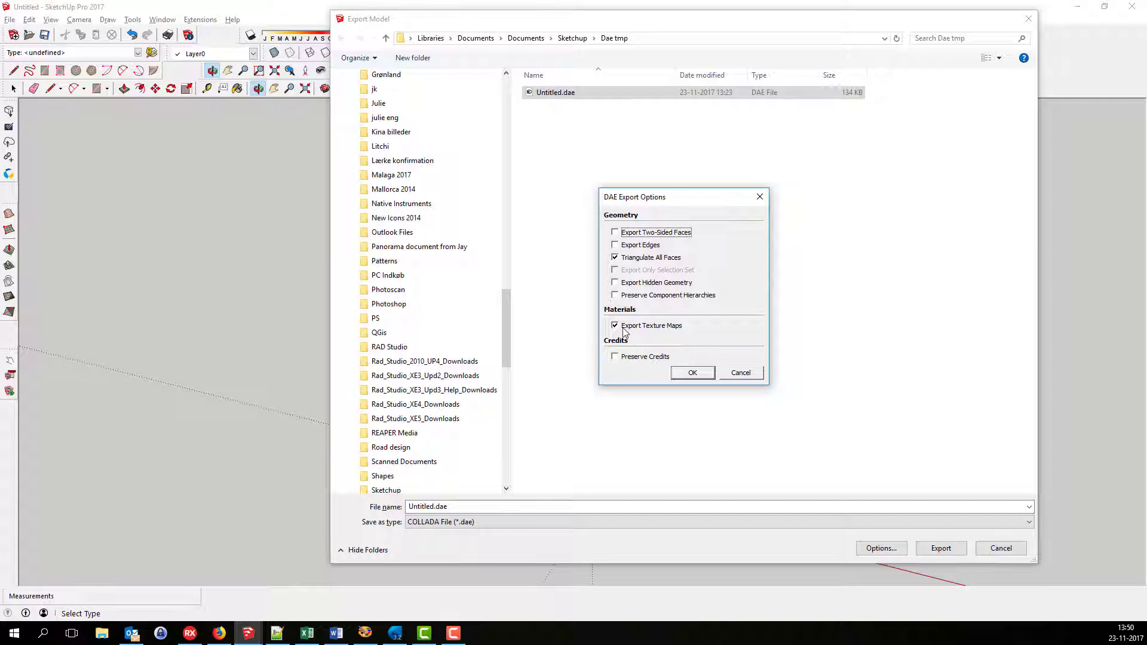
pyautogui.click(693, 372)
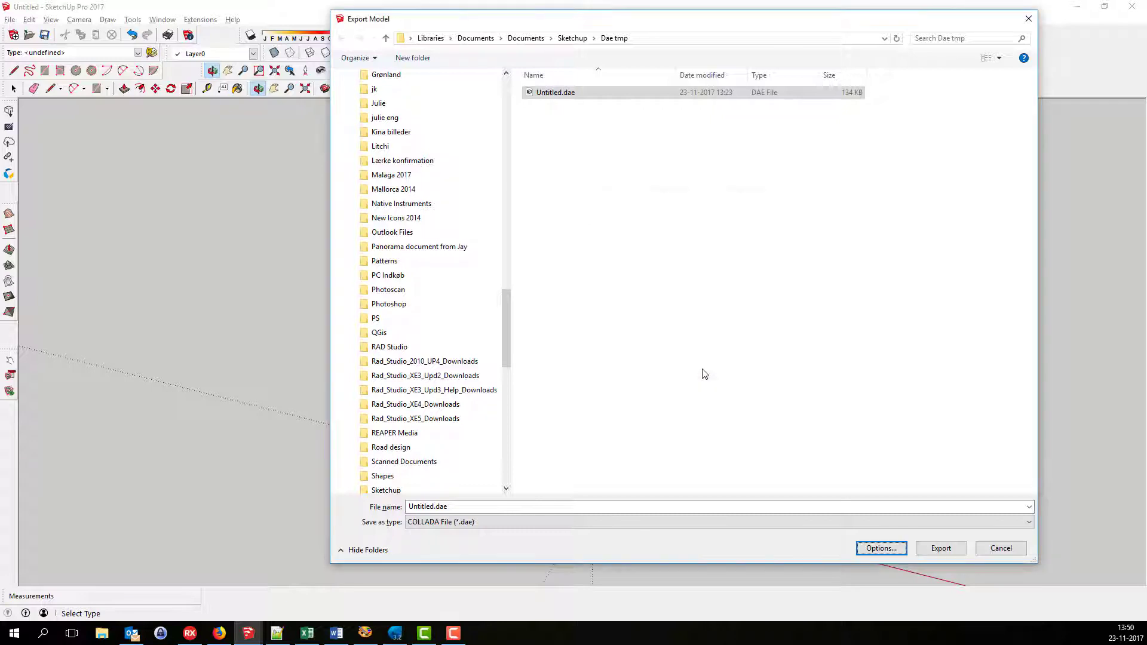
pyautogui.click(943, 548)
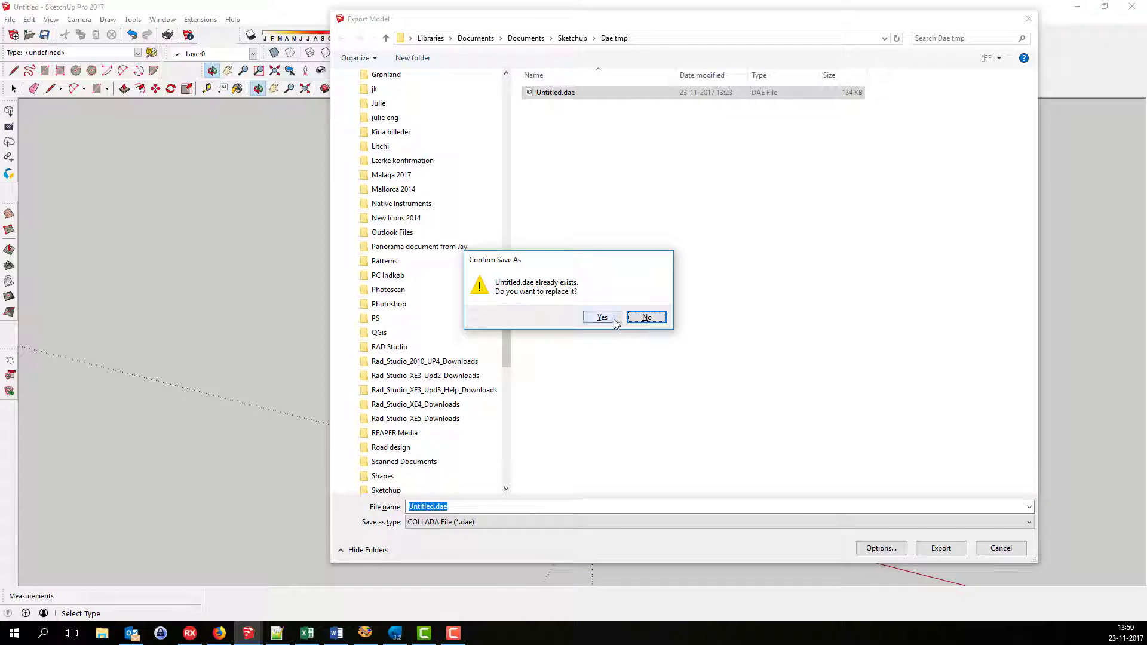
pyautogui.click(614, 319)
pyautogui.click(395, 633)
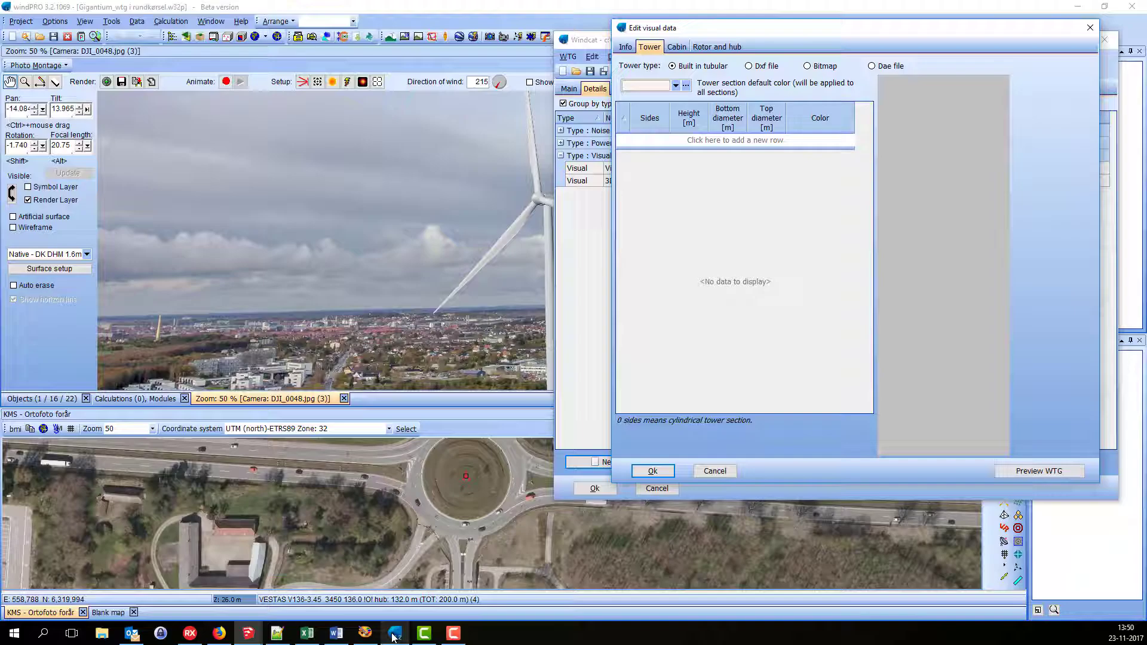
# Import Untitled.dae as the DAE tower, preview the turbine, and set the cabin type to Dae file
pyautogui.click(872, 66)
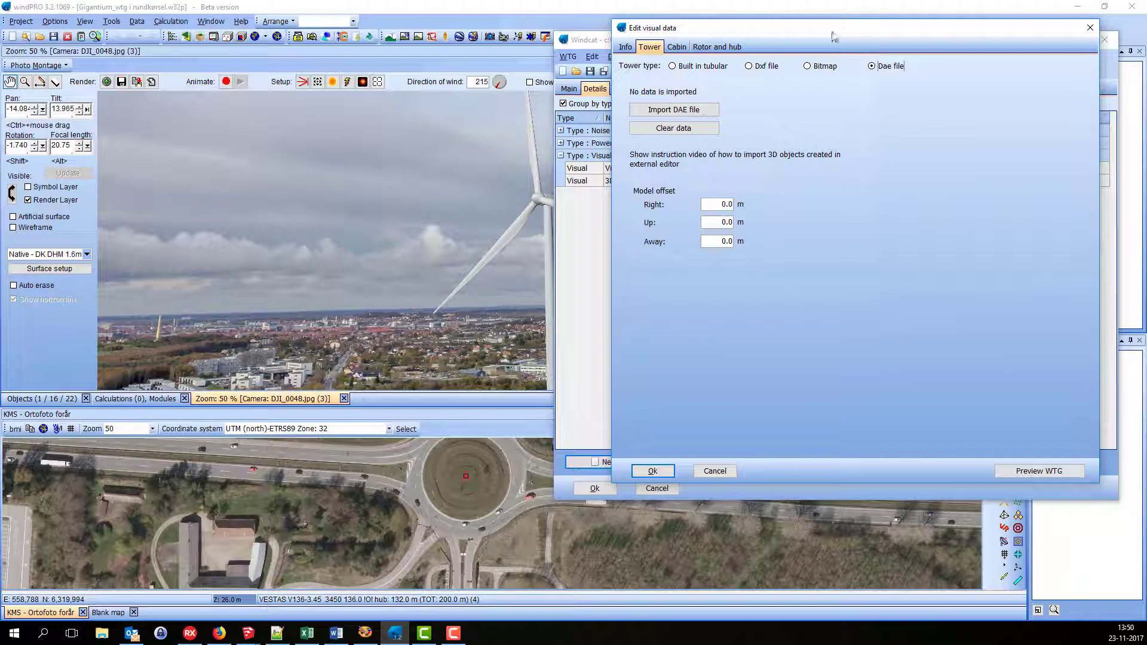
pyautogui.click(687, 113)
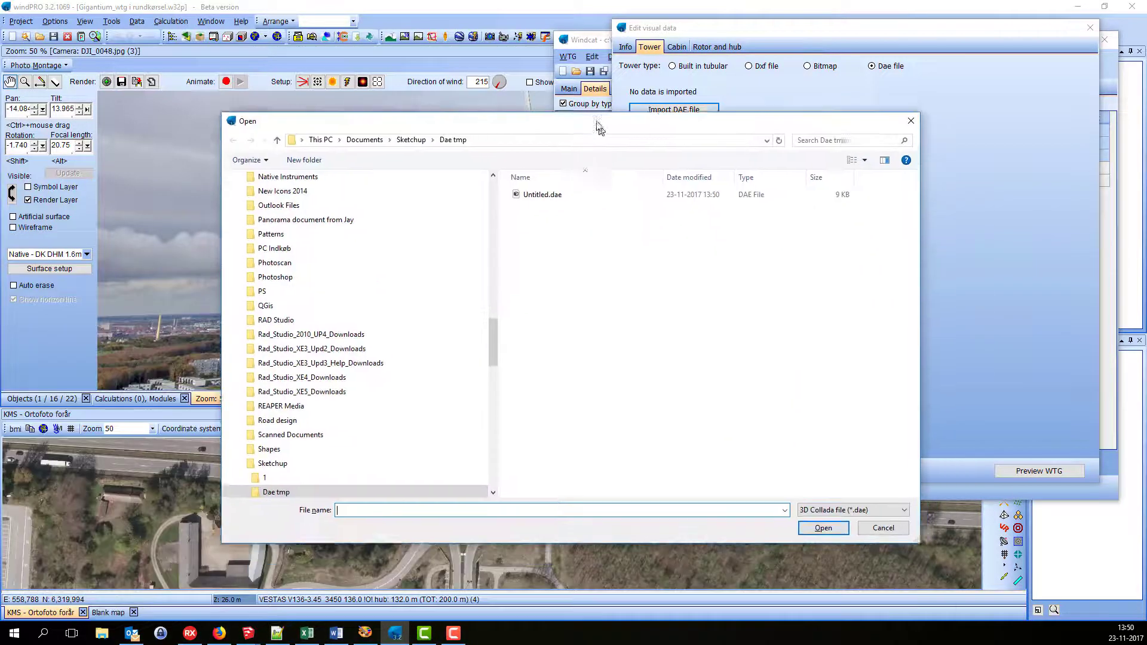
pyautogui.doubleClick(529, 184)
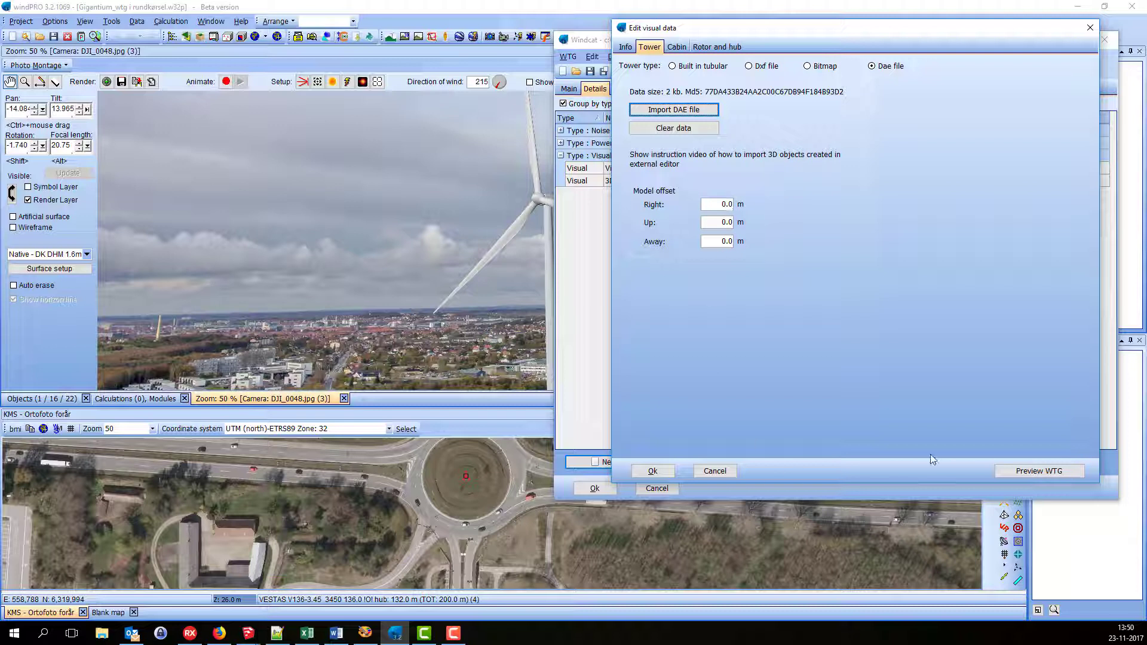
pyautogui.click(1042, 472)
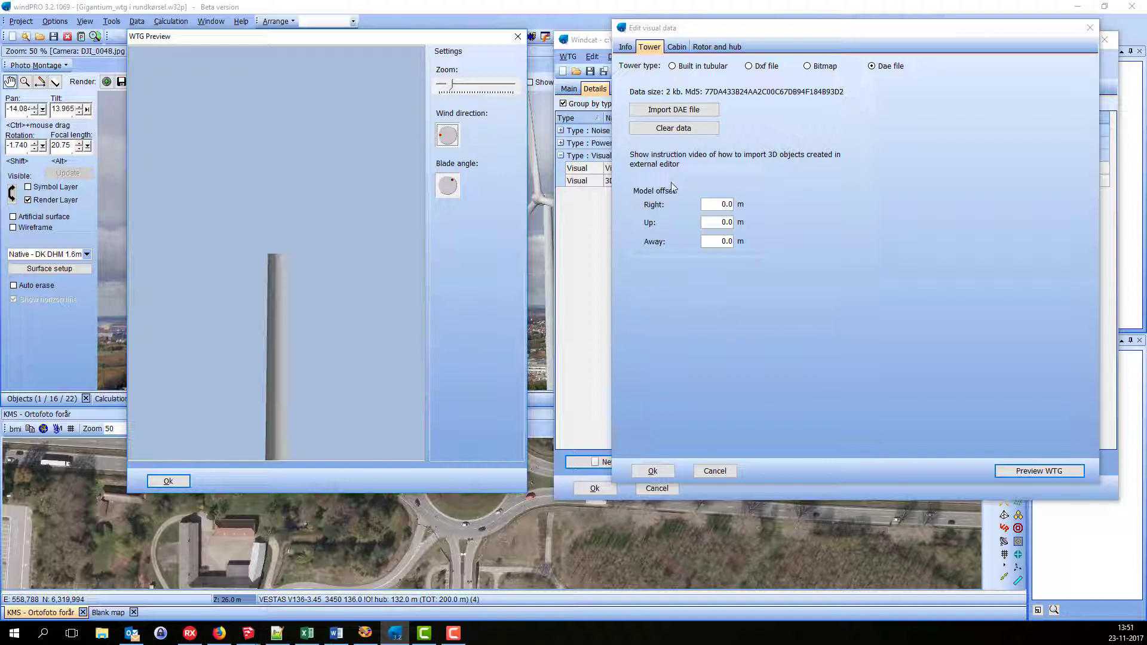
pyautogui.click(677, 48)
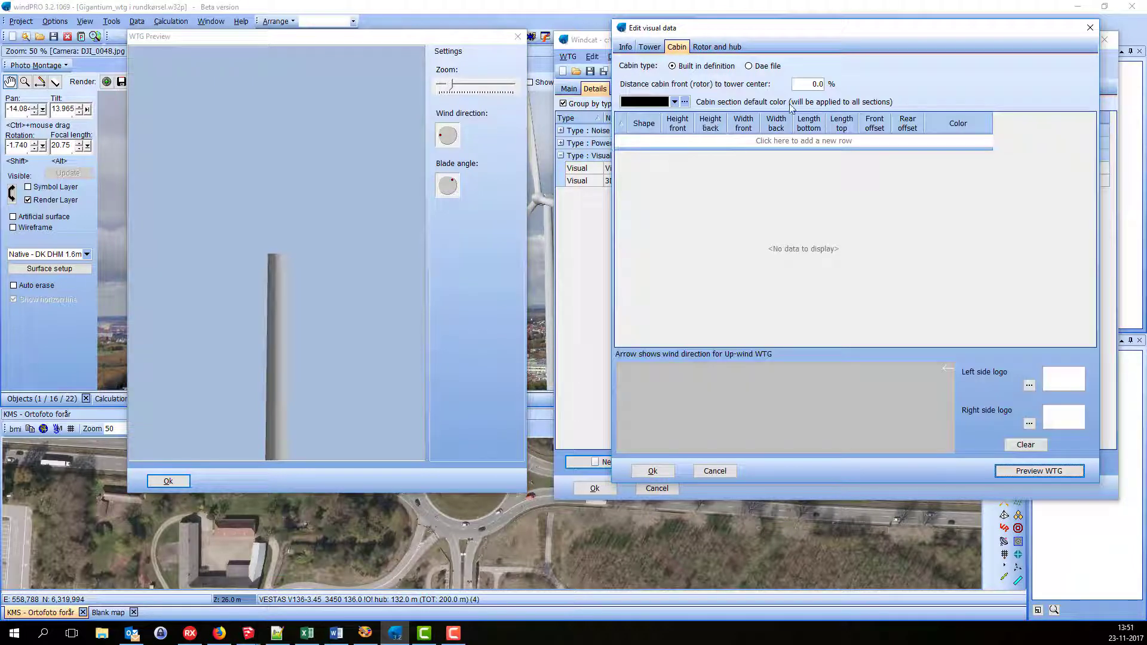
pyautogui.click(749, 66)
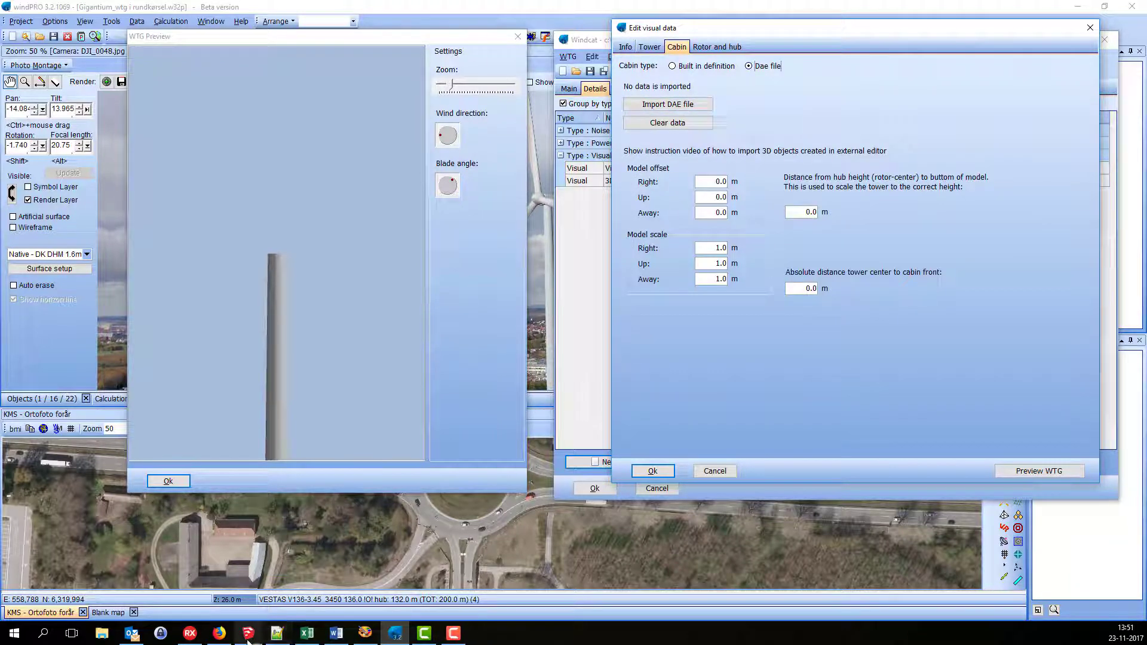
# Bring up Cabin.skp and orbit until the My WTG lettered face looks at the camera
pyautogui.moveTo(248, 638)
pyautogui.click(194, 576)
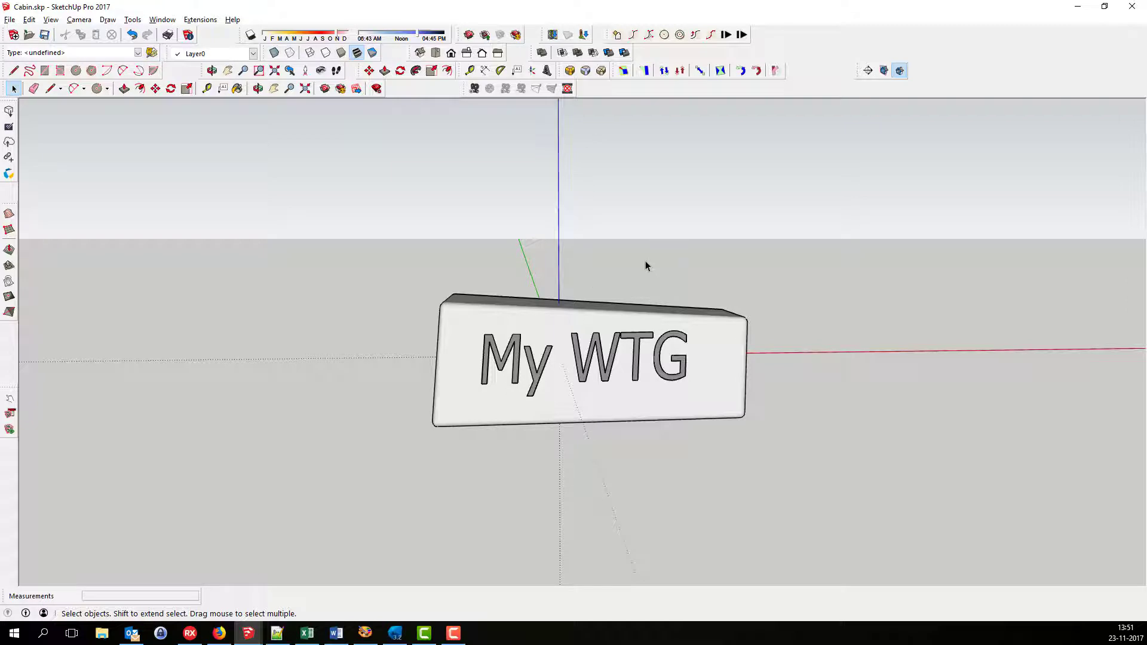
pyautogui.moveTo(646, 265); pyautogui.dragTo(540, 442, button='middle')
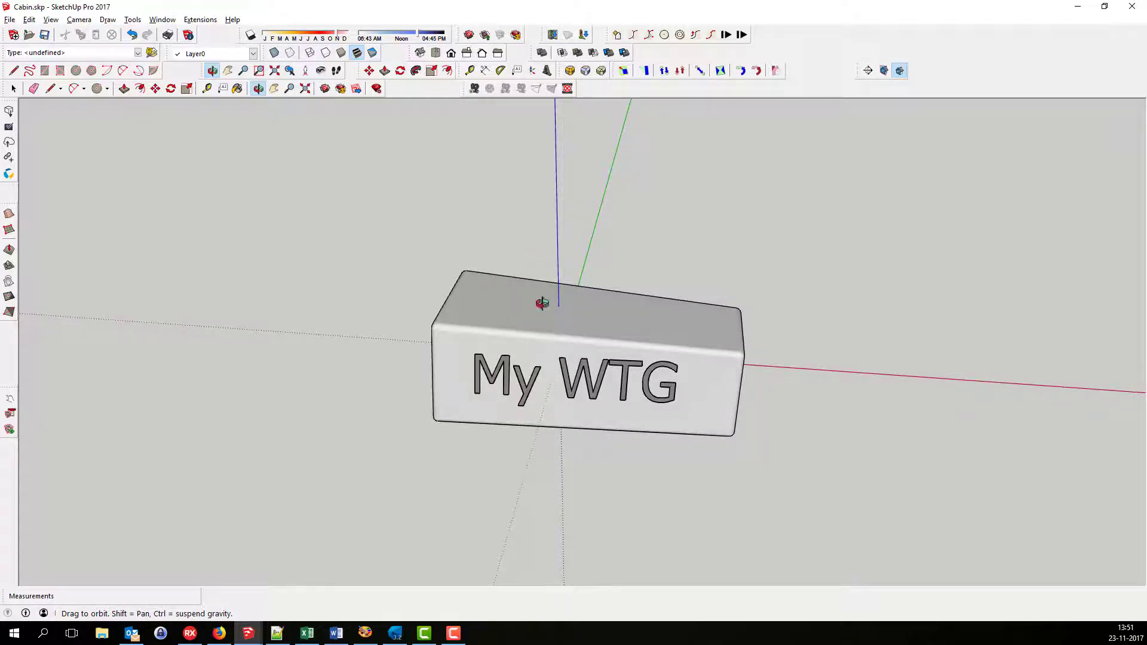
pyautogui.moveTo(540, 302); pyautogui.dragTo(627, 277, button='middle')
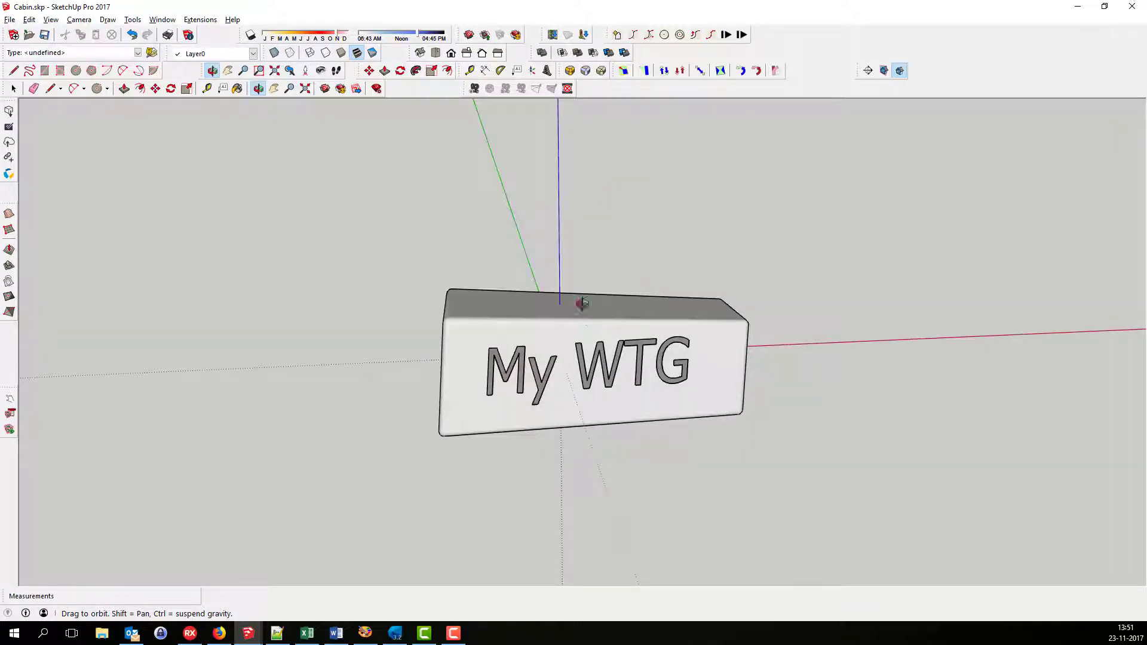
pyautogui.moveTo(521, 357); pyautogui.dragTo(468, 460, button='middle')
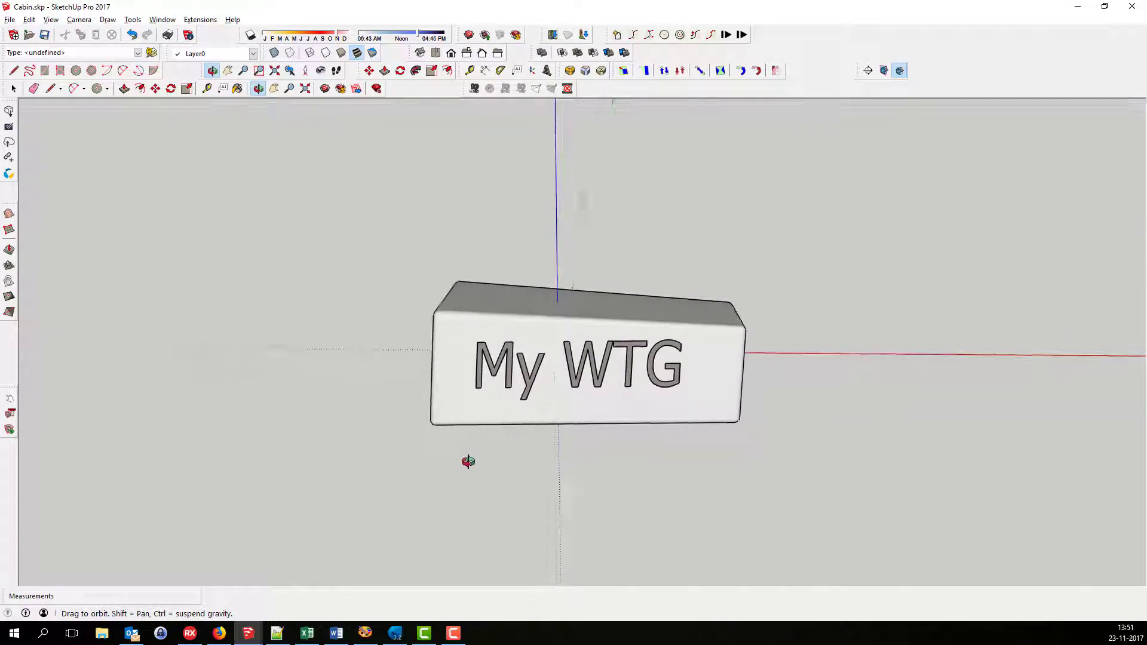
pyautogui.moveTo(651, 339); pyautogui.dragTo(561, 325, button='middle')
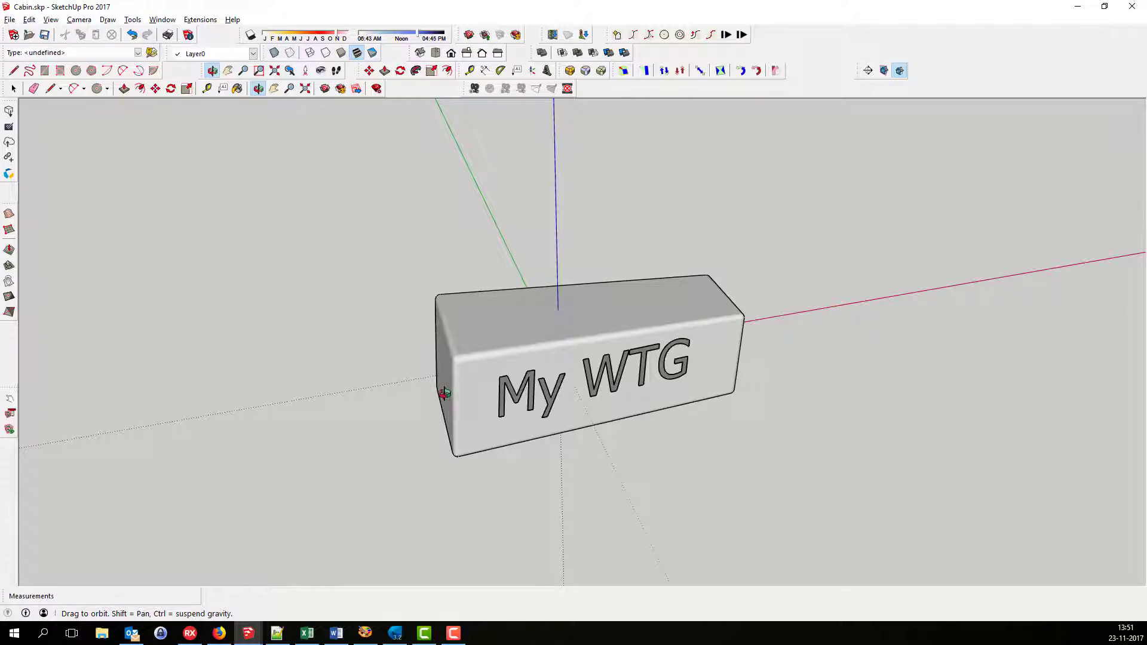
pyautogui.moveTo(445, 393); pyautogui.dragTo(709, 312, button='middle')
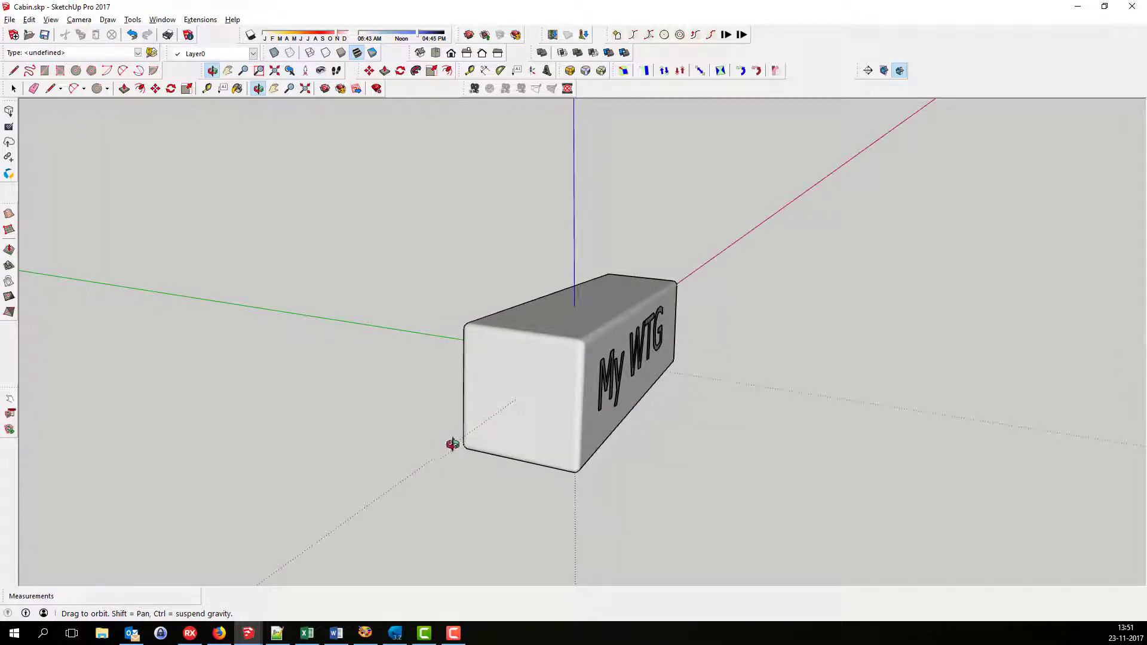
pyautogui.moveTo(525, 415); pyautogui.dragTo(346, 402)
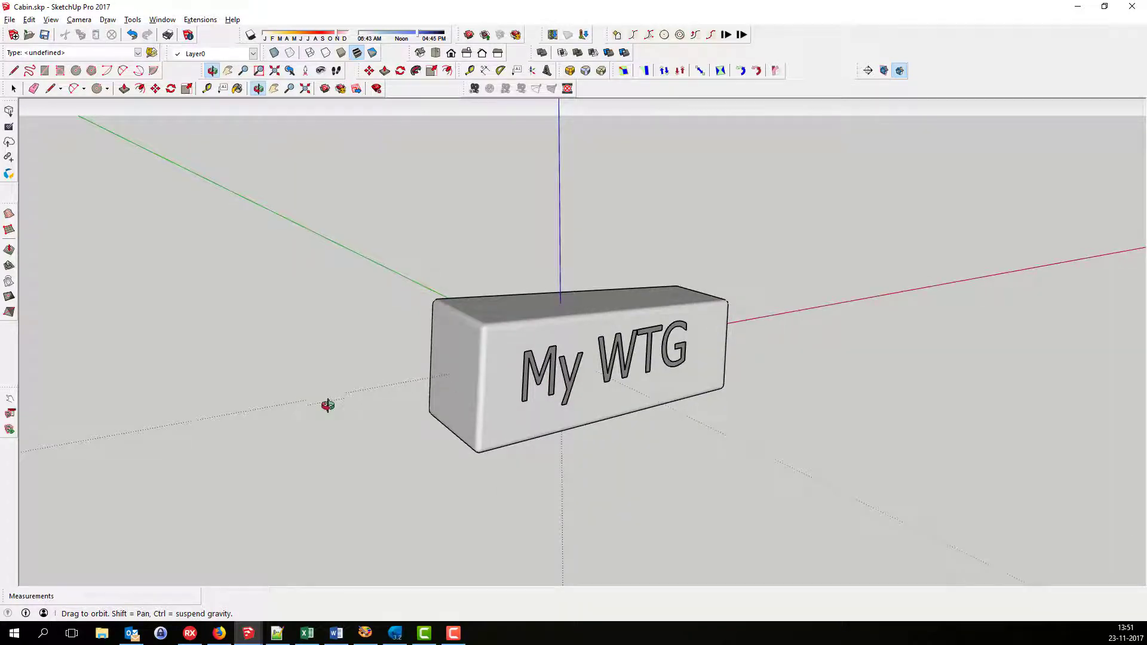
pyautogui.moveTo(530, 377); pyautogui.dragTo(467, 372)
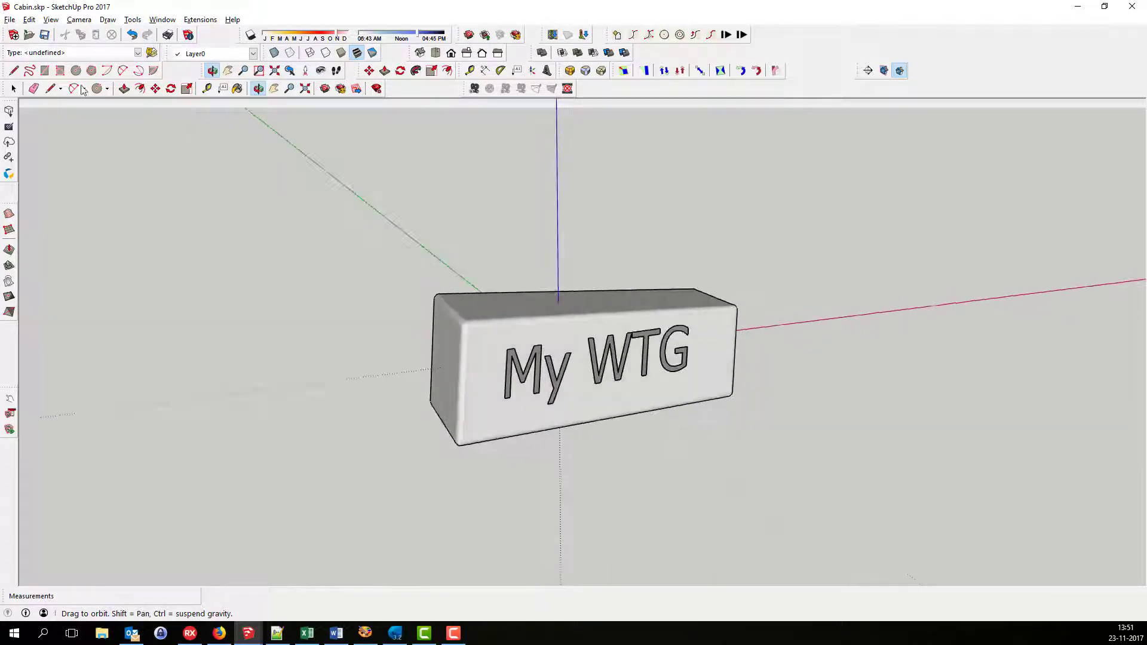
# Export the cabin as a 3D Model over Untitled.dae, confirming the replace, and return to windPRO
pyautogui.click(9, 19)
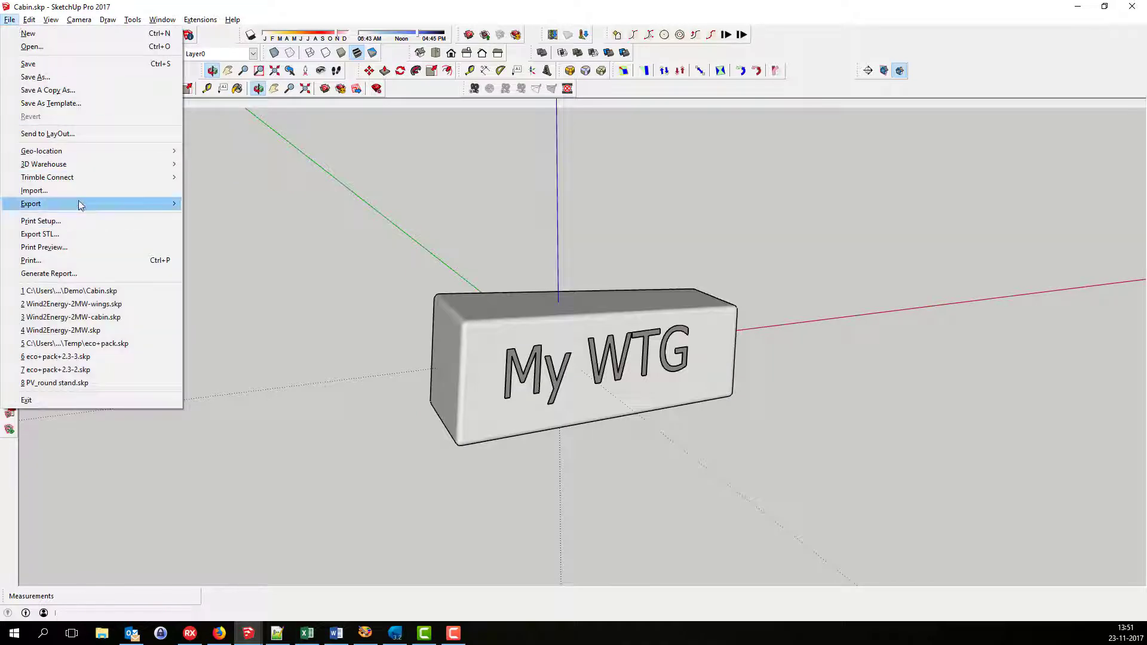
pyautogui.moveTo(81, 205)
pyautogui.click(219, 203)
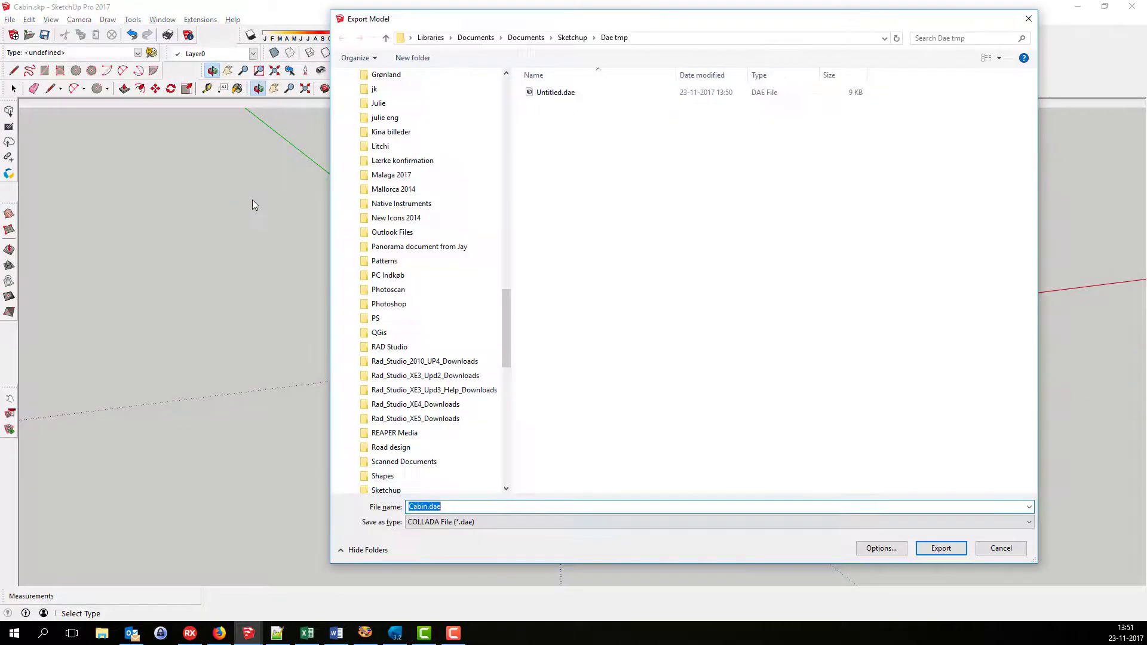
pyautogui.doubleClick(553, 95)
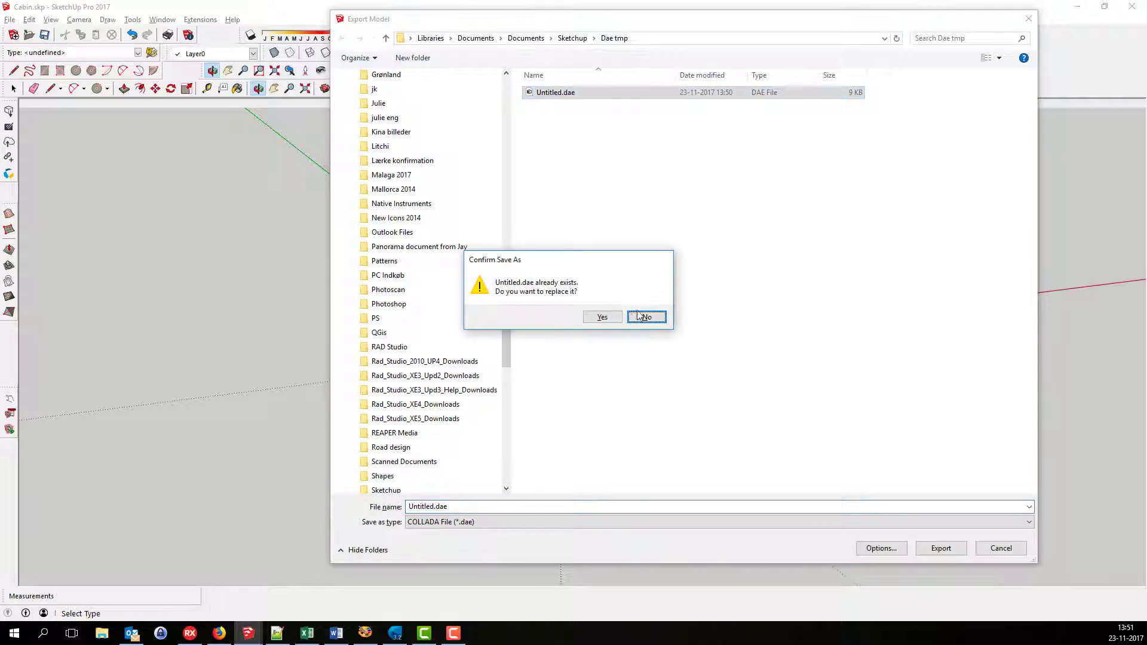
pyautogui.click(605, 317)
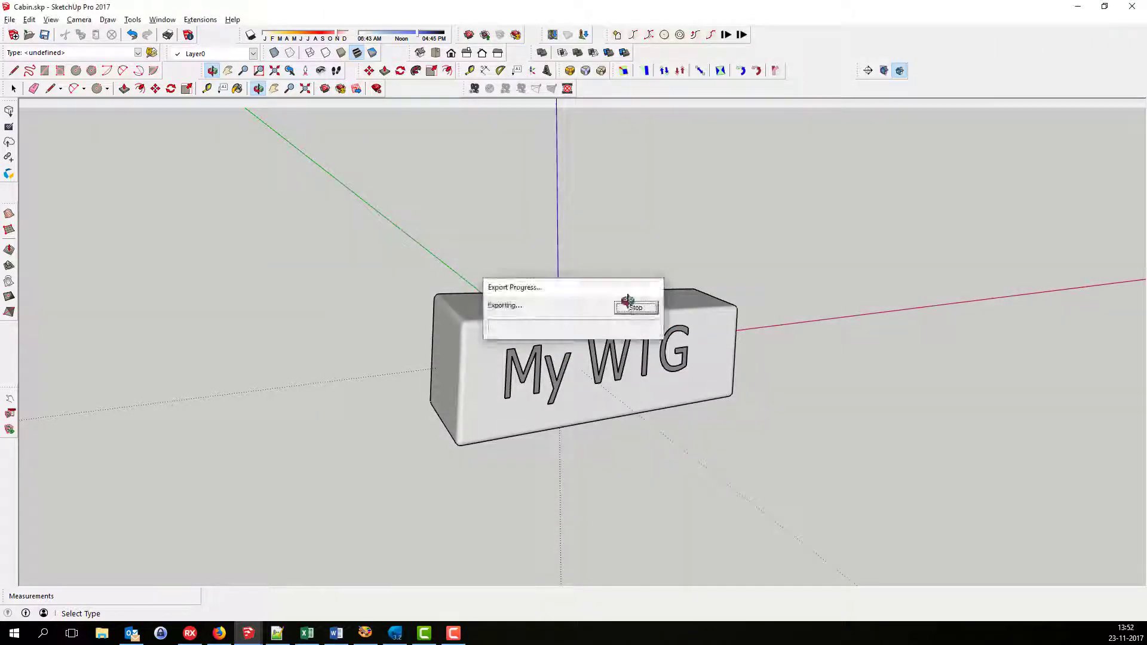
pyautogui.click(395, 632)
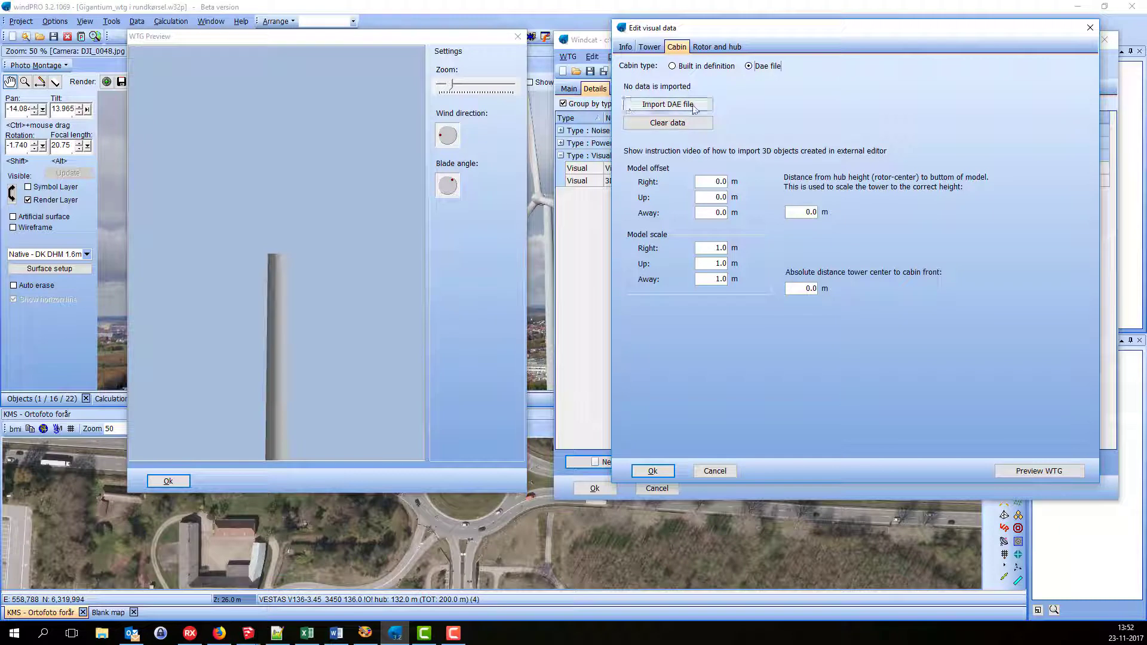
# Import Untitled.dae as the cabin so the My WTG box sits on the tower, then show Rotor and hub
pyautogui.click(670, 124)
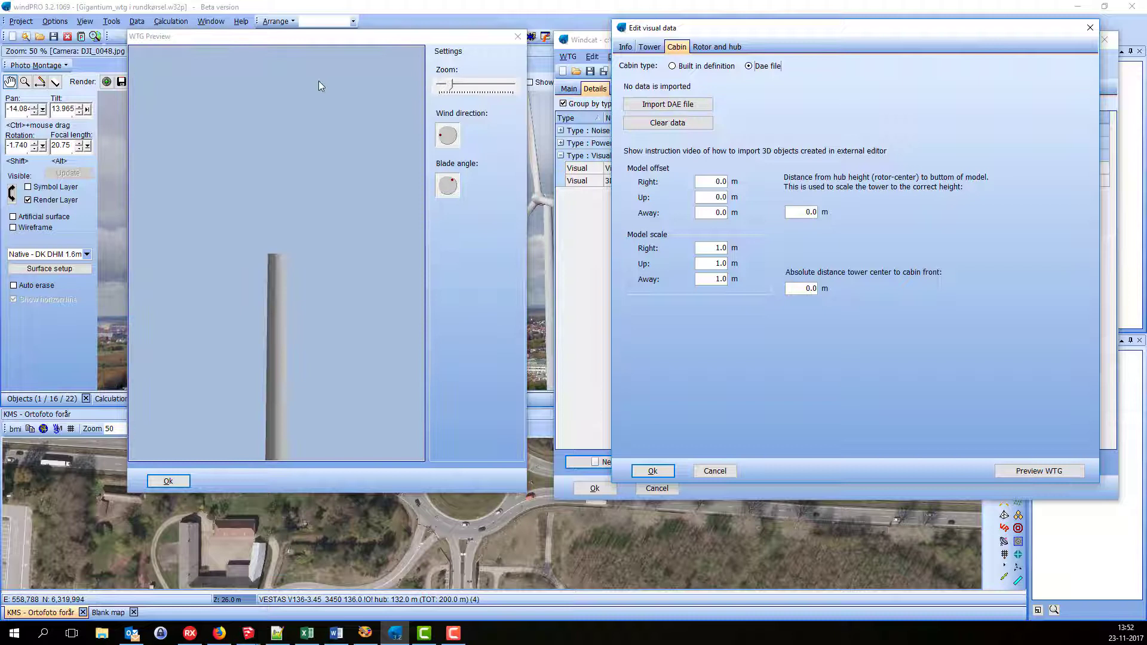
pyautogui.click(668, 105)
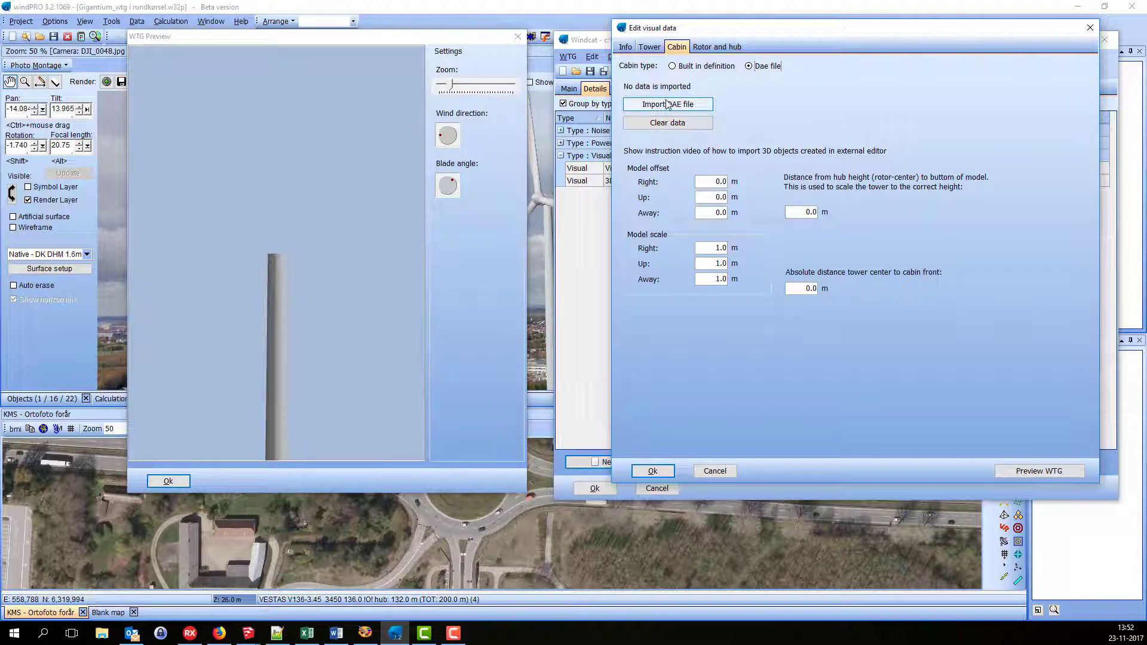
pyautogui.click(697, 107)
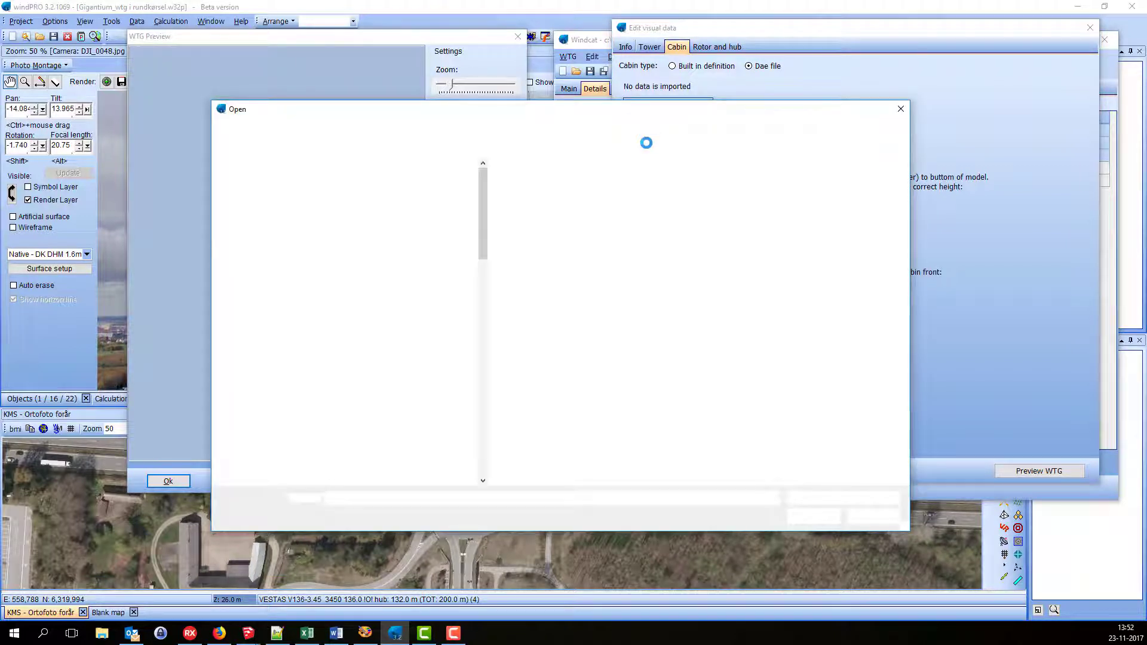
pyautogui.doubleClick(530, 183)
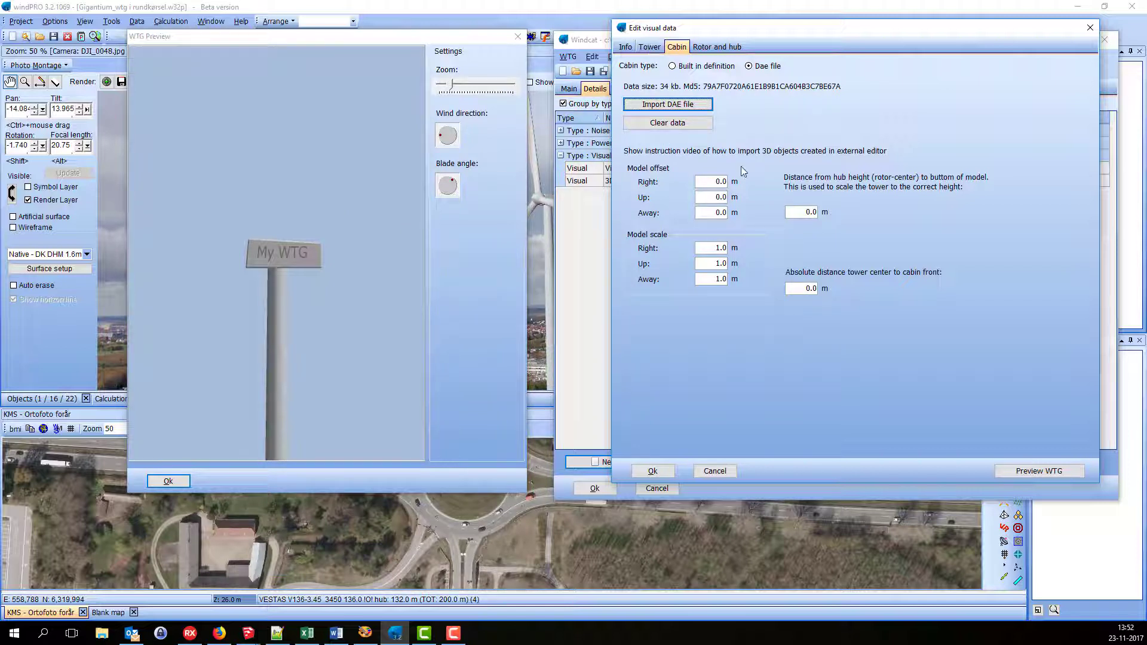
pyautogui.click(713, 48)
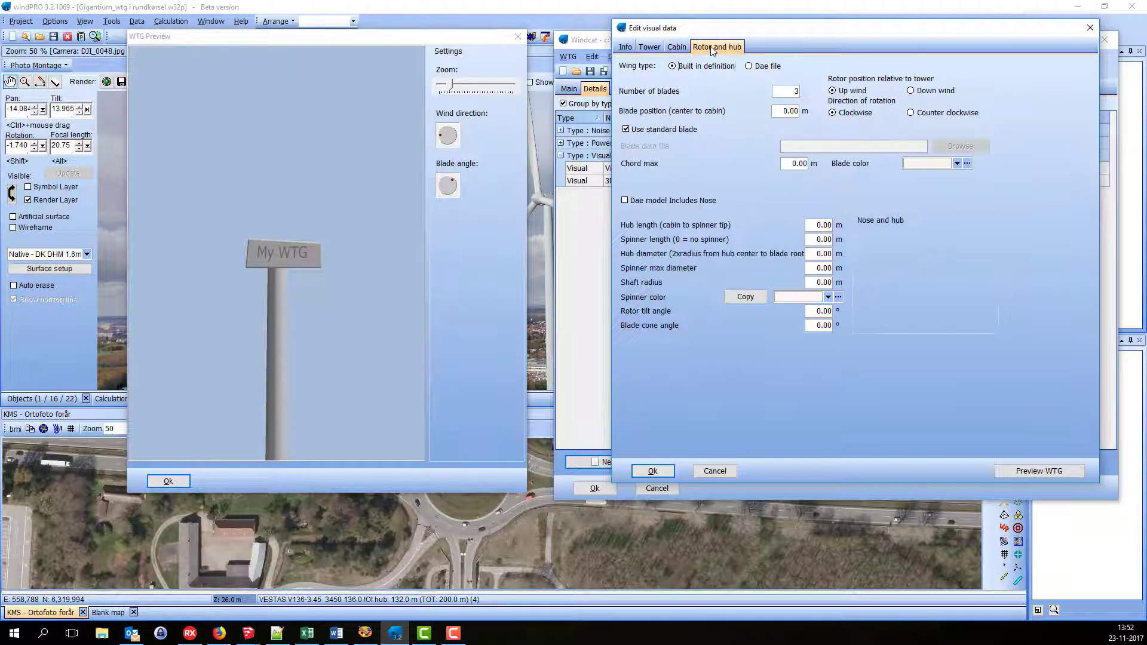
pyautogui.click(248, 635)
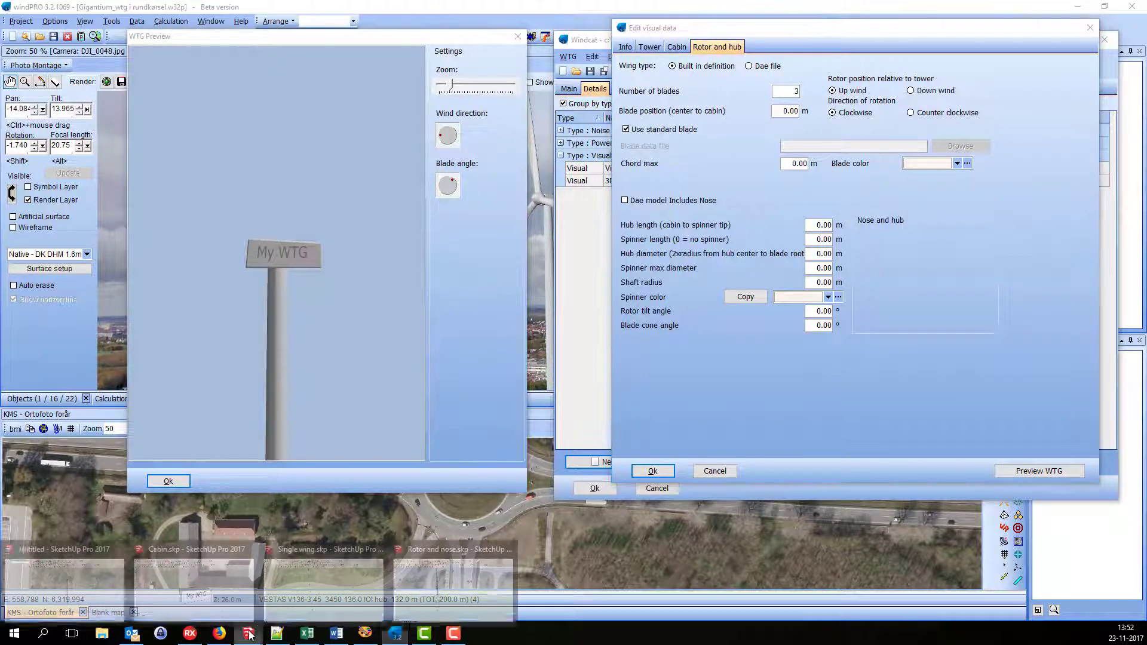
# Bring the Single wing model forward in SketchUp, cancelling an accidental file-open
pyautogui.moveTo(336, 585)
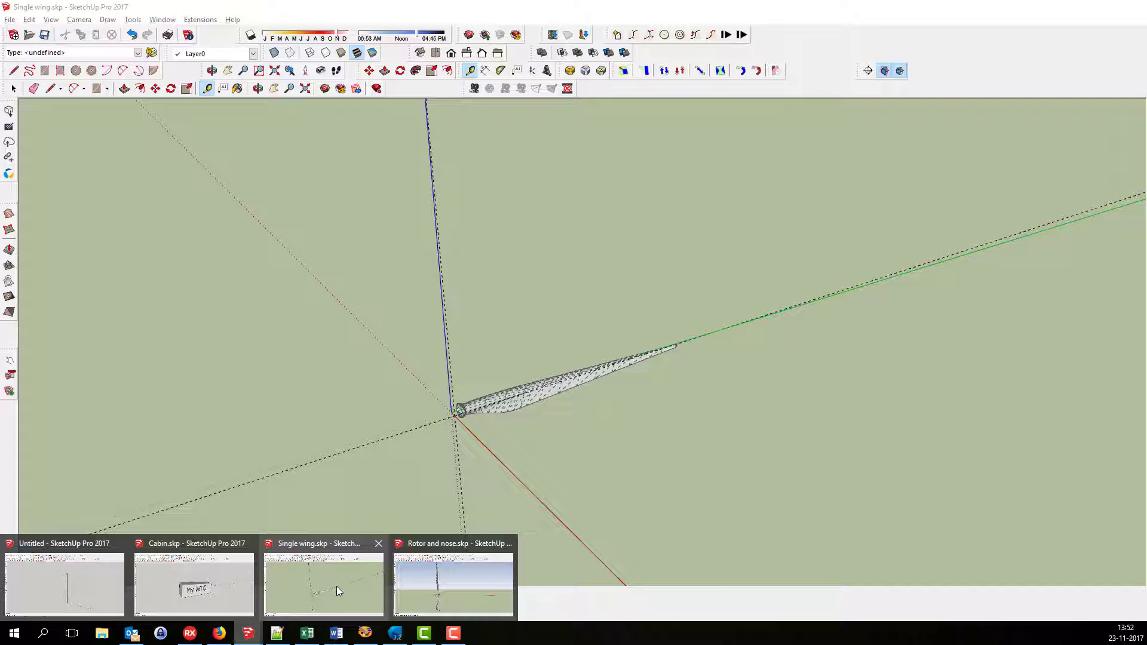
pyautogui.moveTo(436, 587)
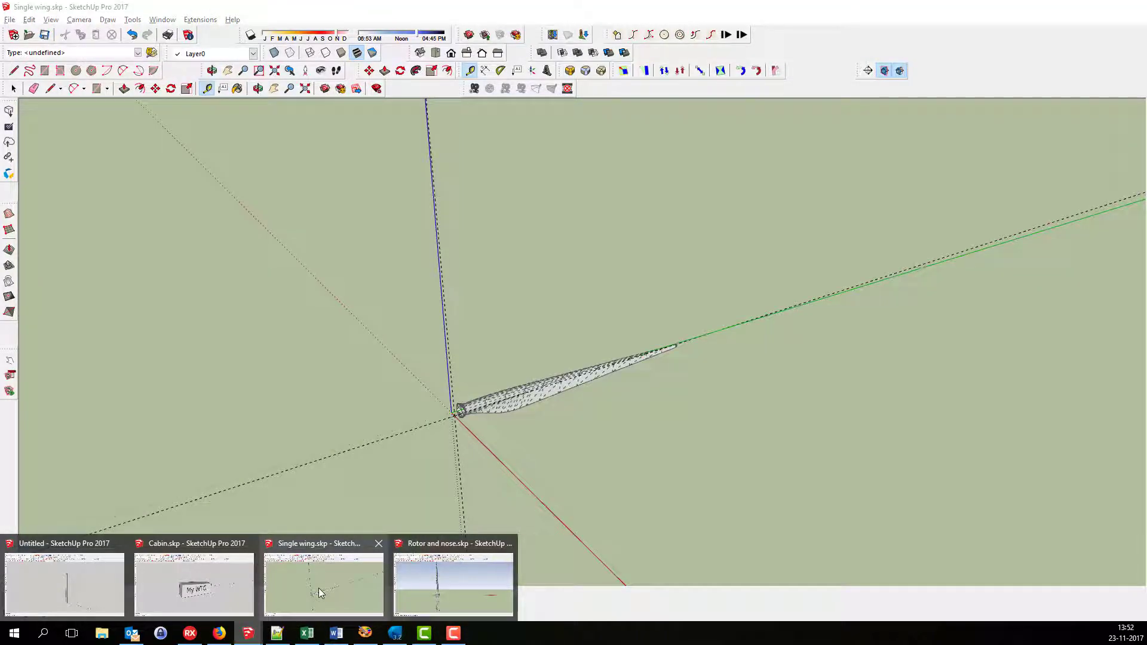
pyautogui.click(318, 589)
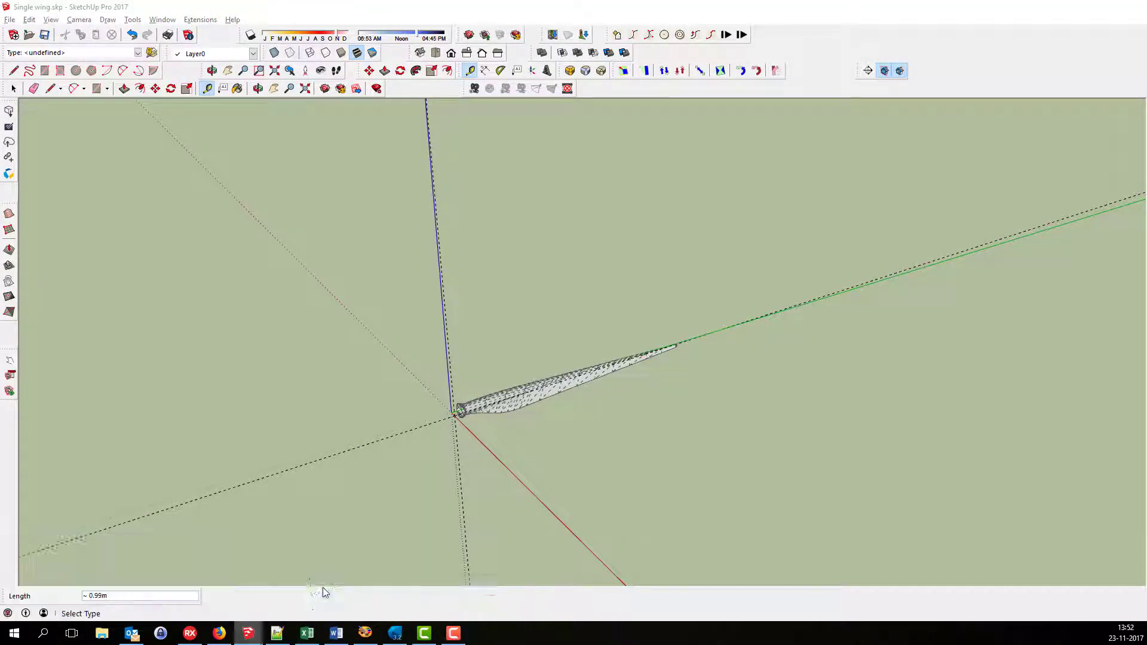
pyautogui.click(9, 20)
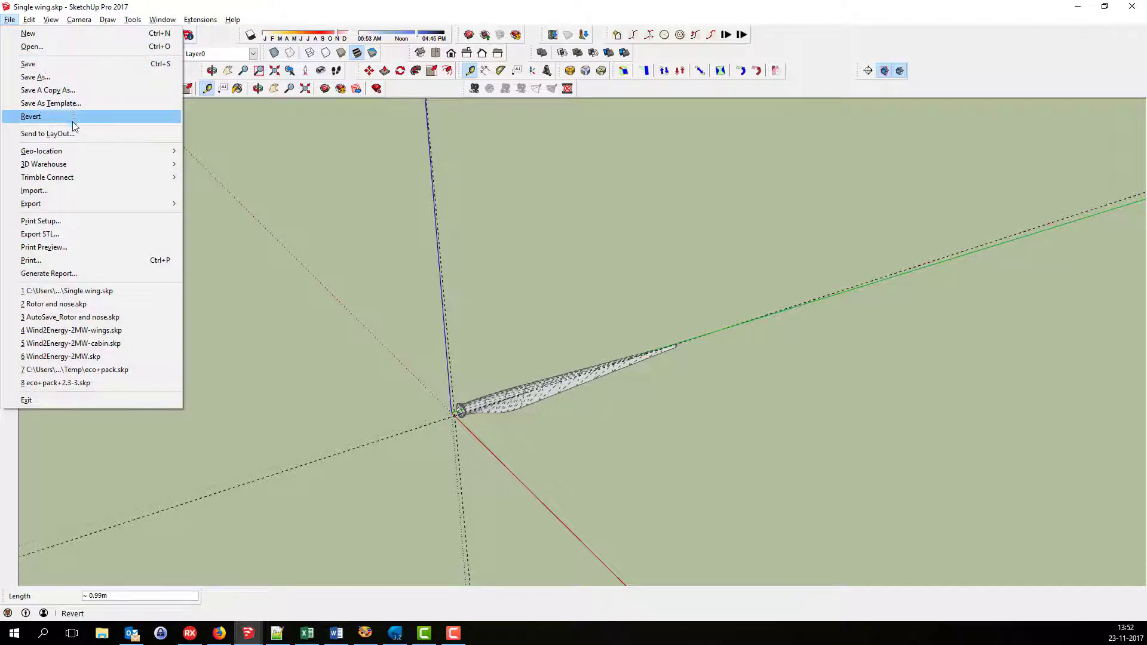
pyautogui.click(389, 170)
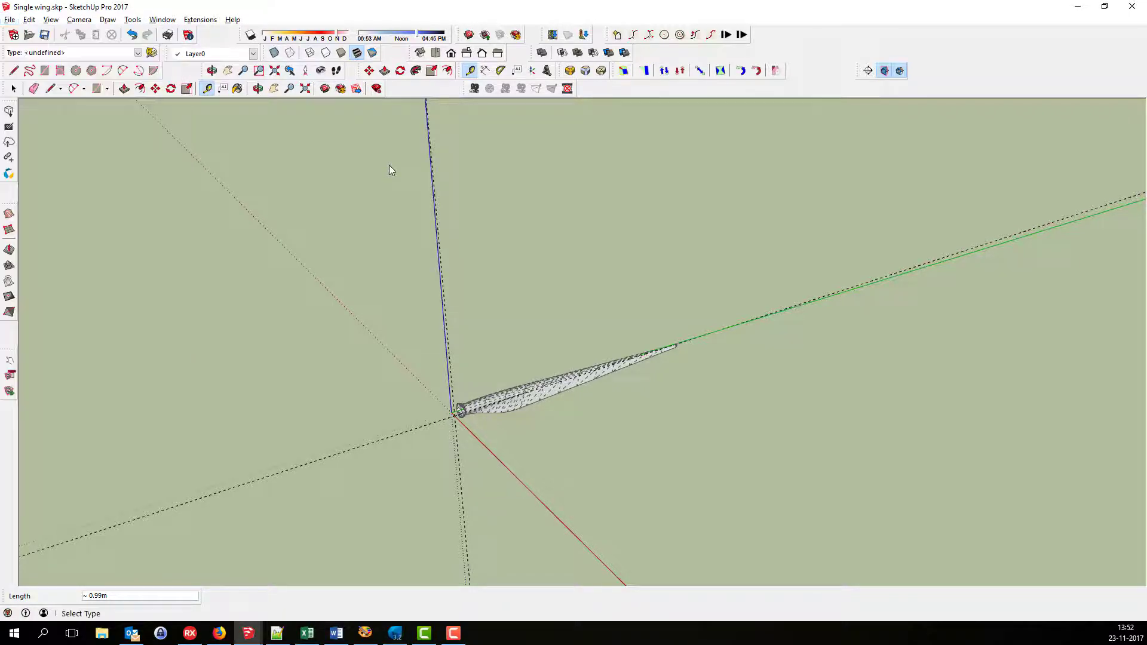
pyautogui.hotkey('ctrl', 'o')
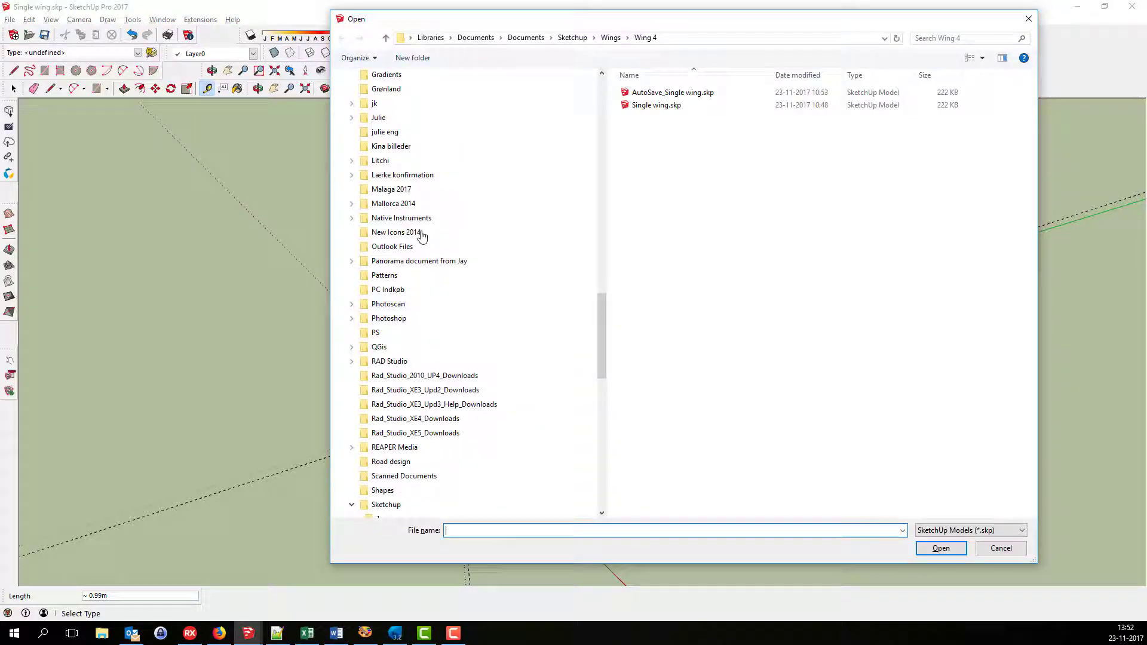
pyautogui.click(1028, 18)
# Orbit and zoom around the single wing to inspect the blade from several sides
pyautogui.press('o')
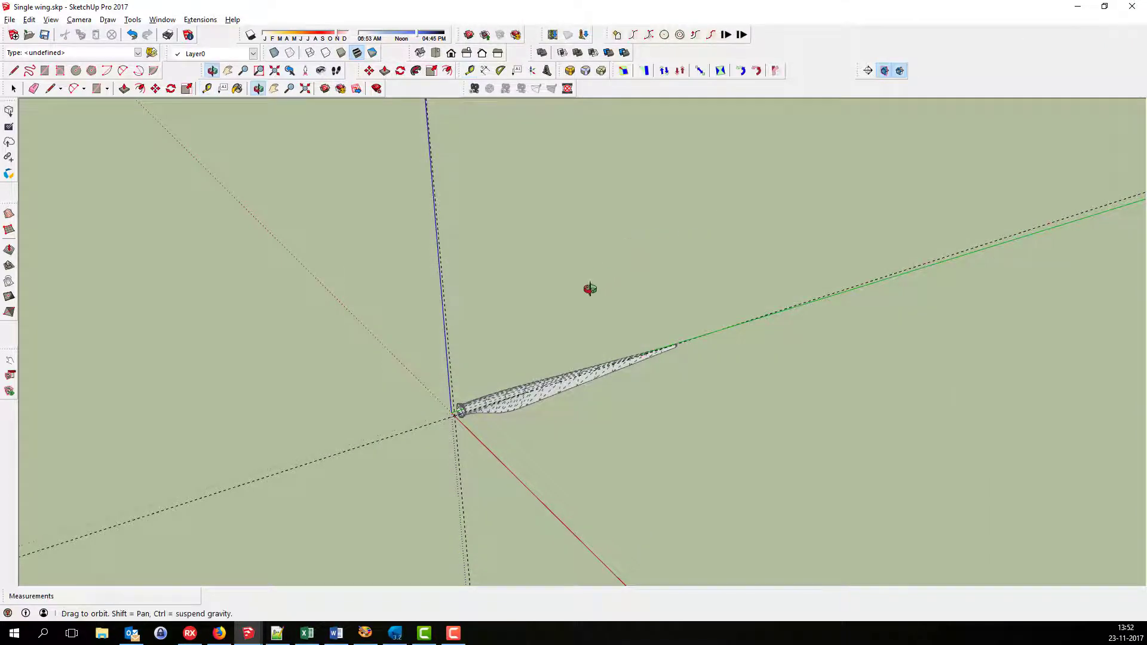
pyautogui.moveTo(541, 372); pyautogui.dragTo(543, 421)
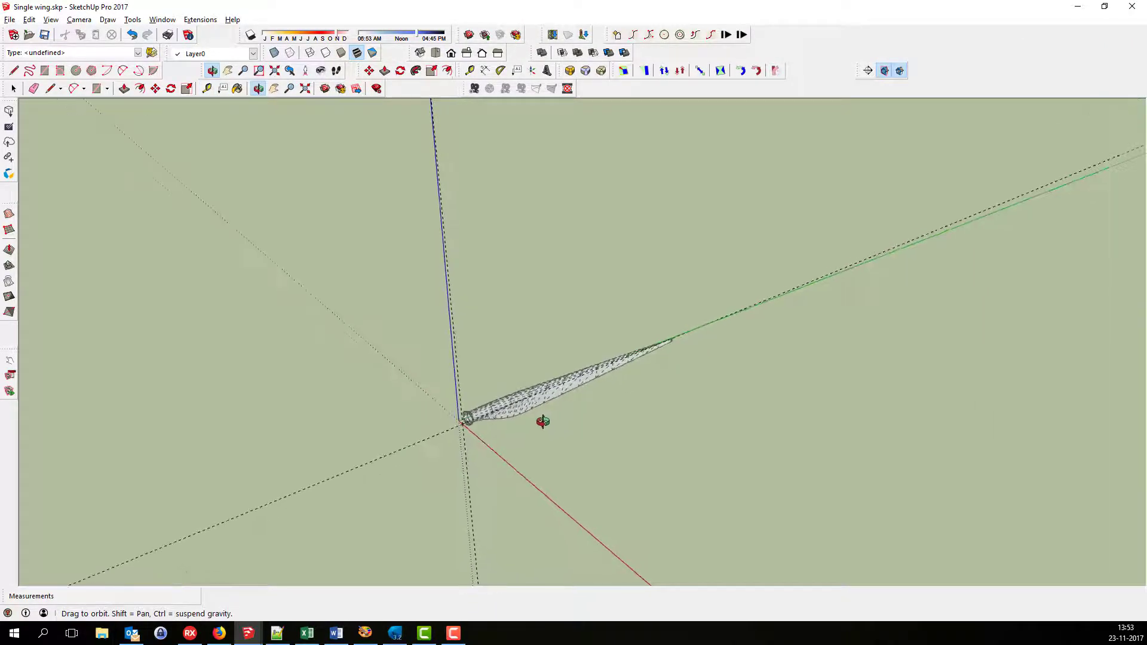
pyautogui.moveTo(462, 421); pyautogui.dragTo(744, 423)
pyautogui.scroll(5, 745, 424)
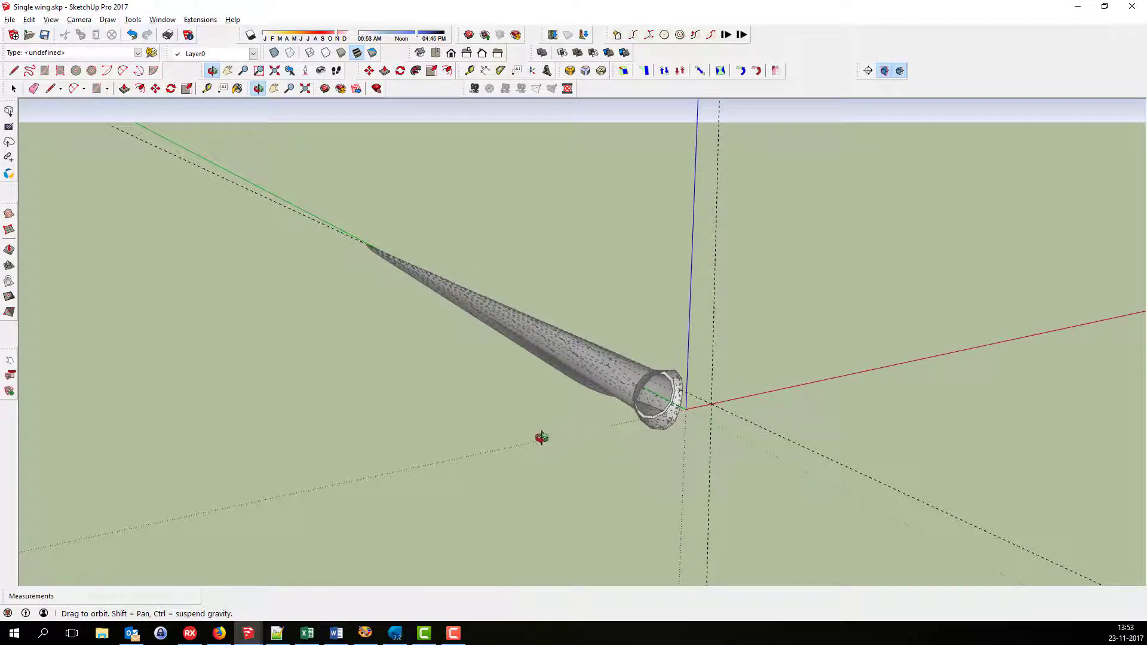
pyautogui.moveTo(731, 395); pyautogui.dragTo(379, 423)
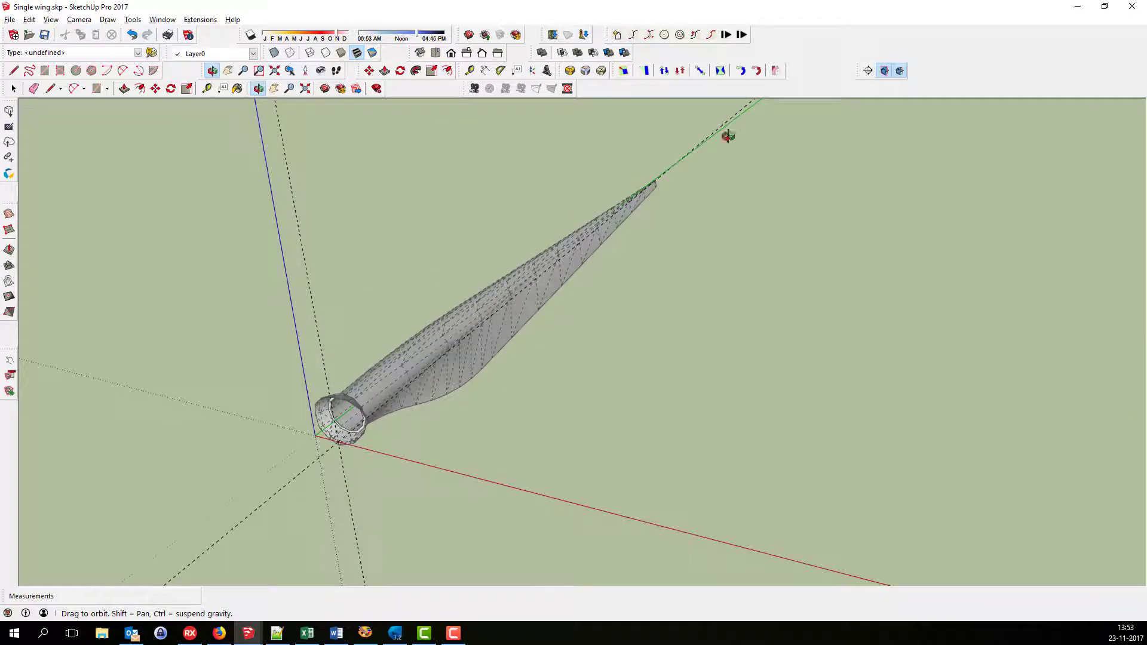
pyautogui.moveTo(705, 157); pyautogui.dragTo(528, 292)
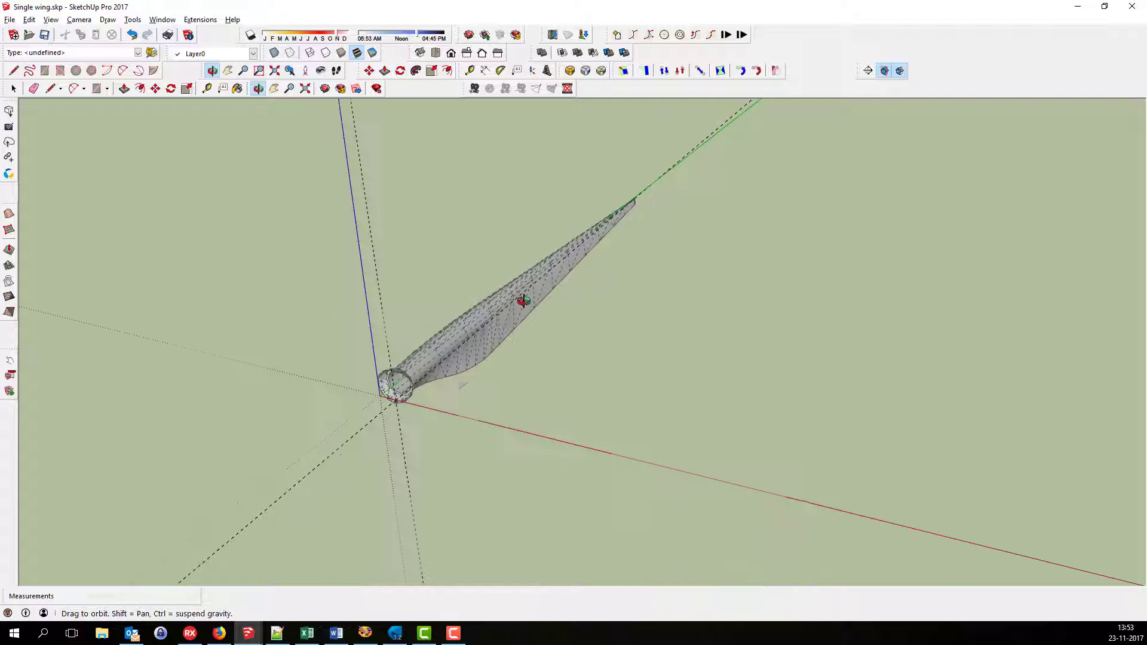
pyautogui.moveTo(523, 301); pyautogui.dragTo(361, 412)
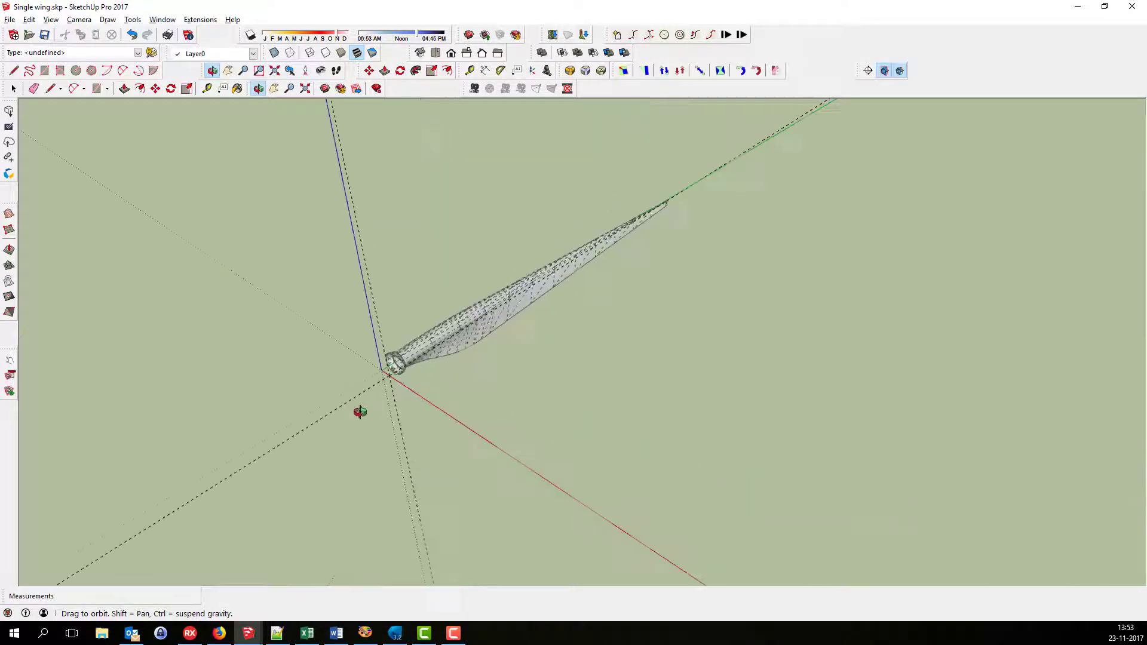
# Export the wing as a 3D model, choosing Untitled.dae in the Dae tmp folder
pyautogui.click(16, 22)
pyautogui.moveTo(78, 209)
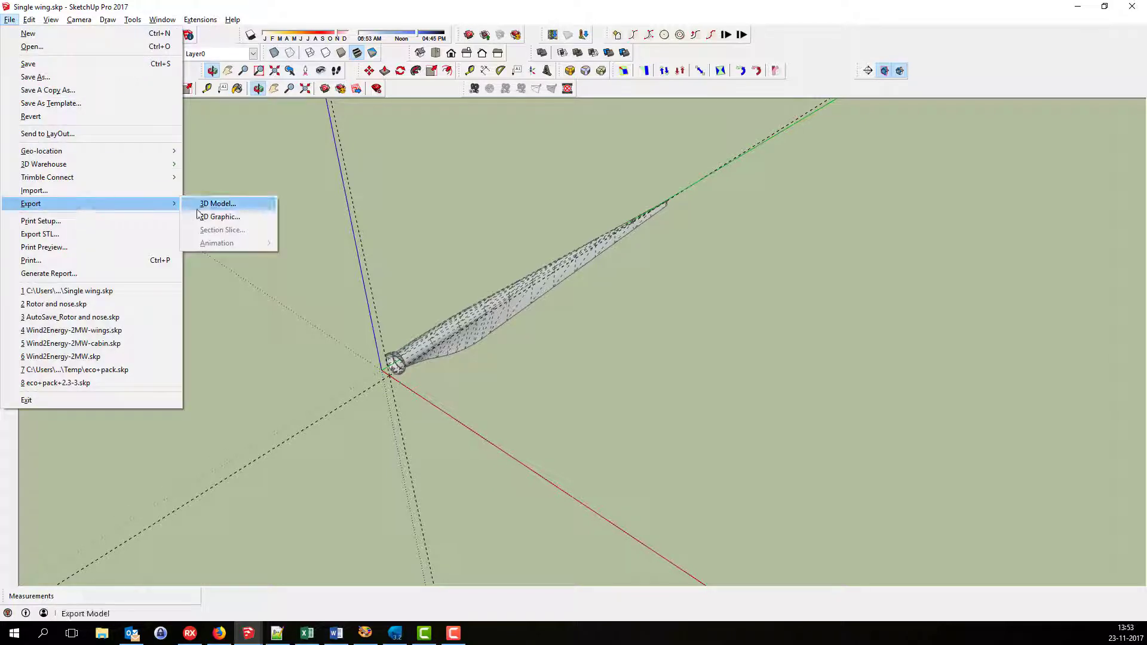
pyautogui.click(217, 204)
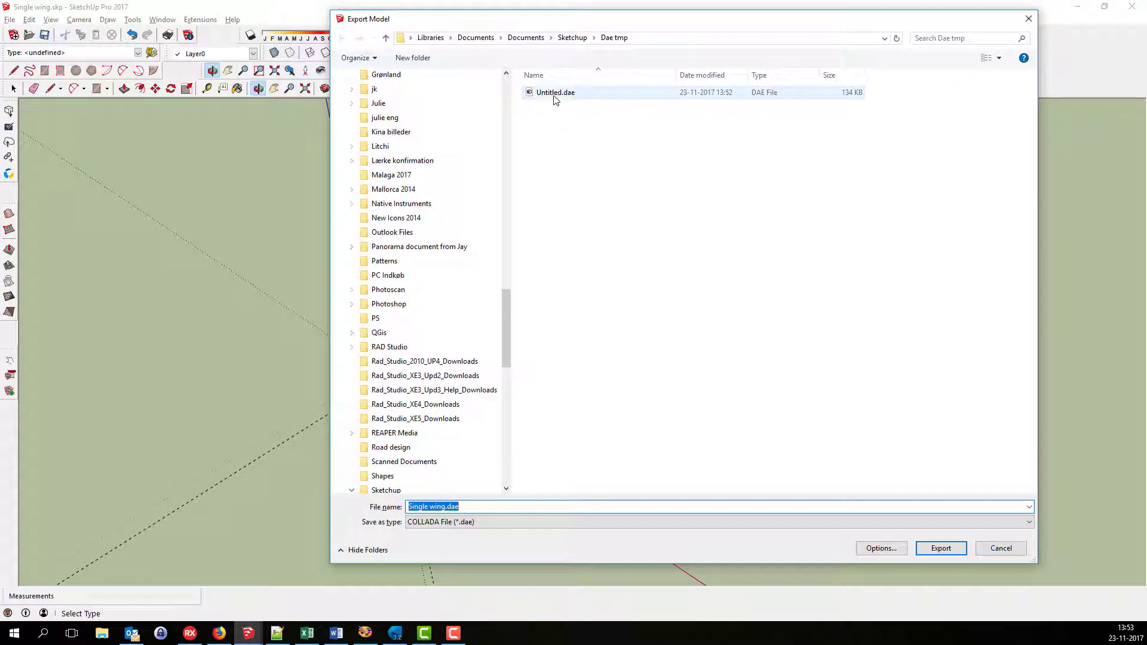
pyautogui.doubleClick(555, 93)
# Confirm overwriting Untitled.dae, set wings to Dae file, and import Untitled.dae as blade data
pyautogui.click(593, 317)
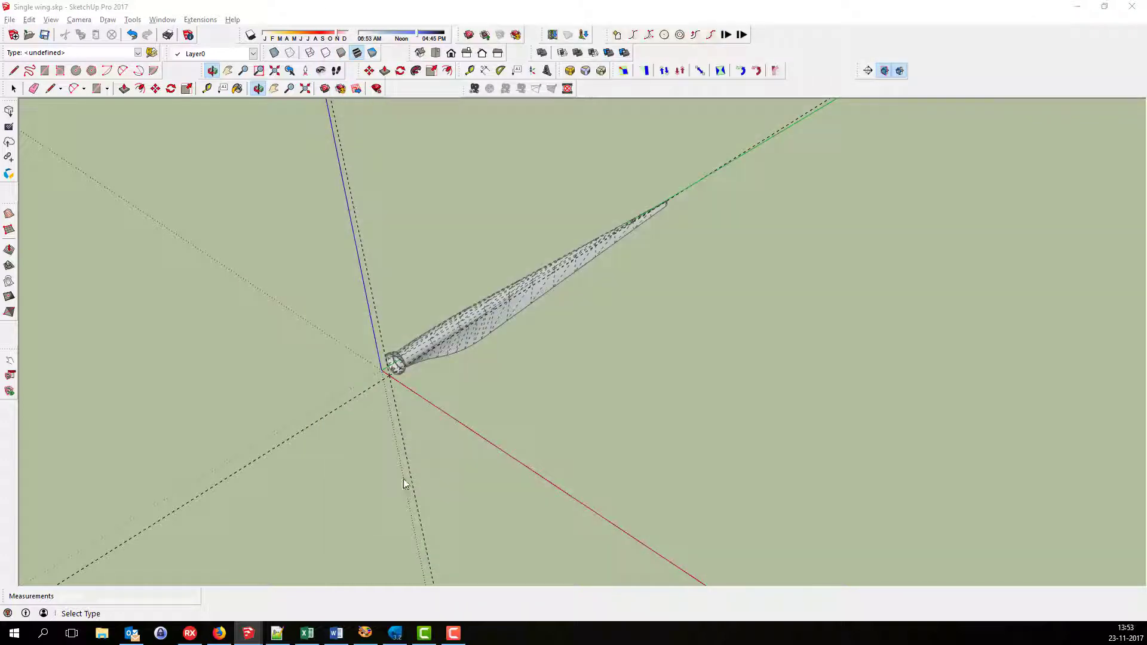
pyautogui.click(395, 632)
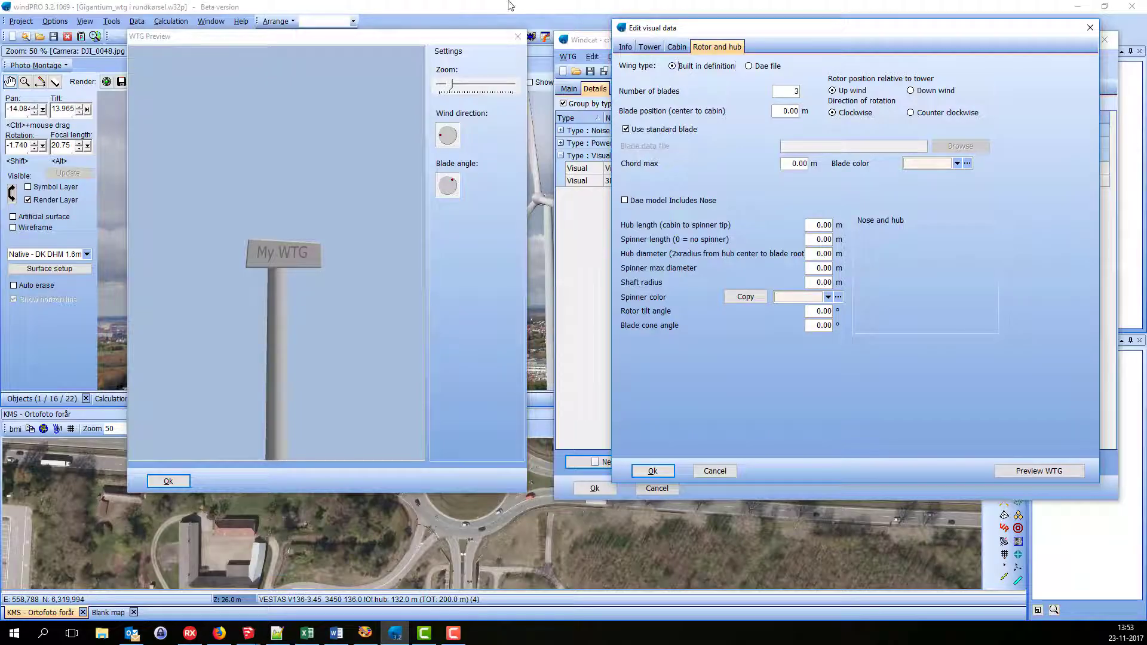
pyautogui.click(749, 66)
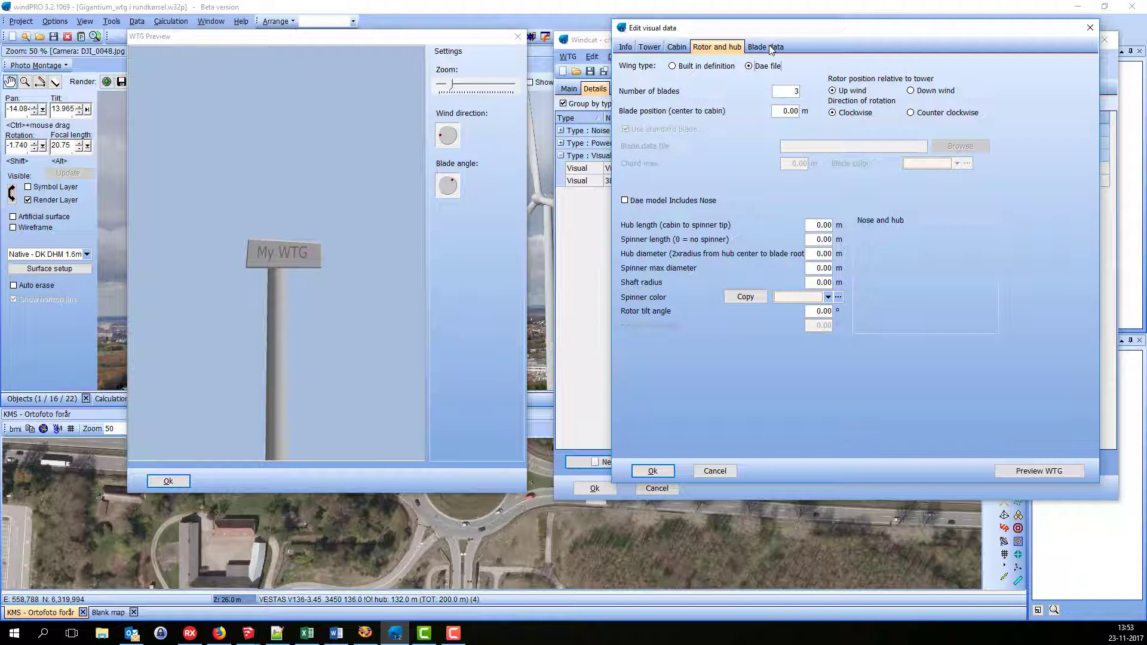
pyautogui.click(771, 48)
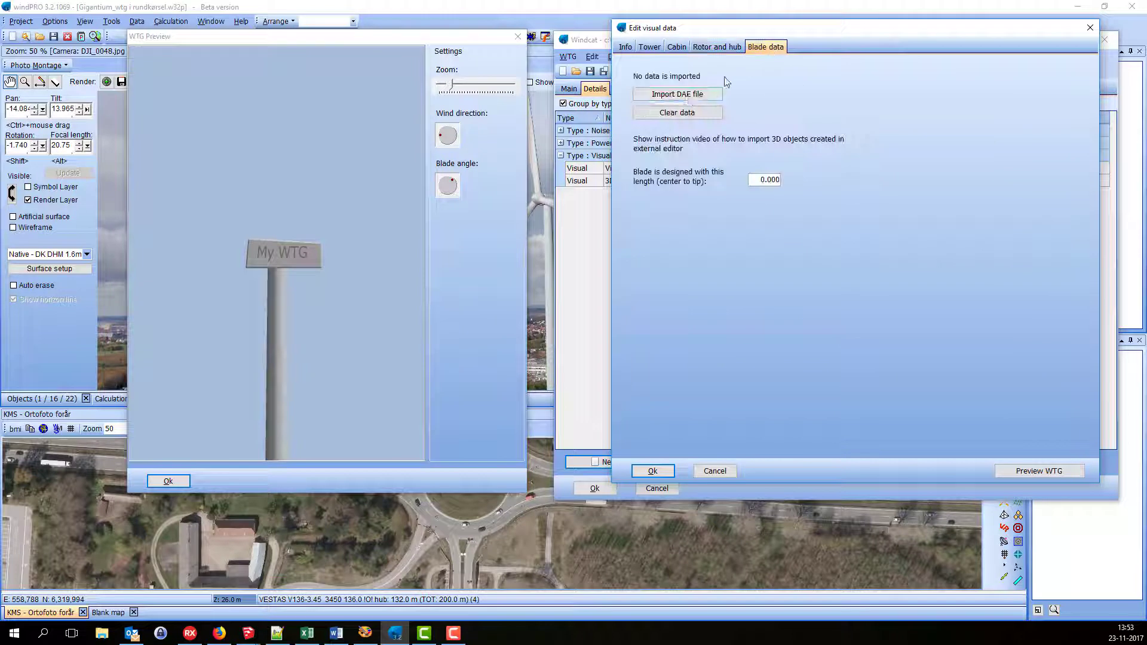
pyautogui.click(674, 98)
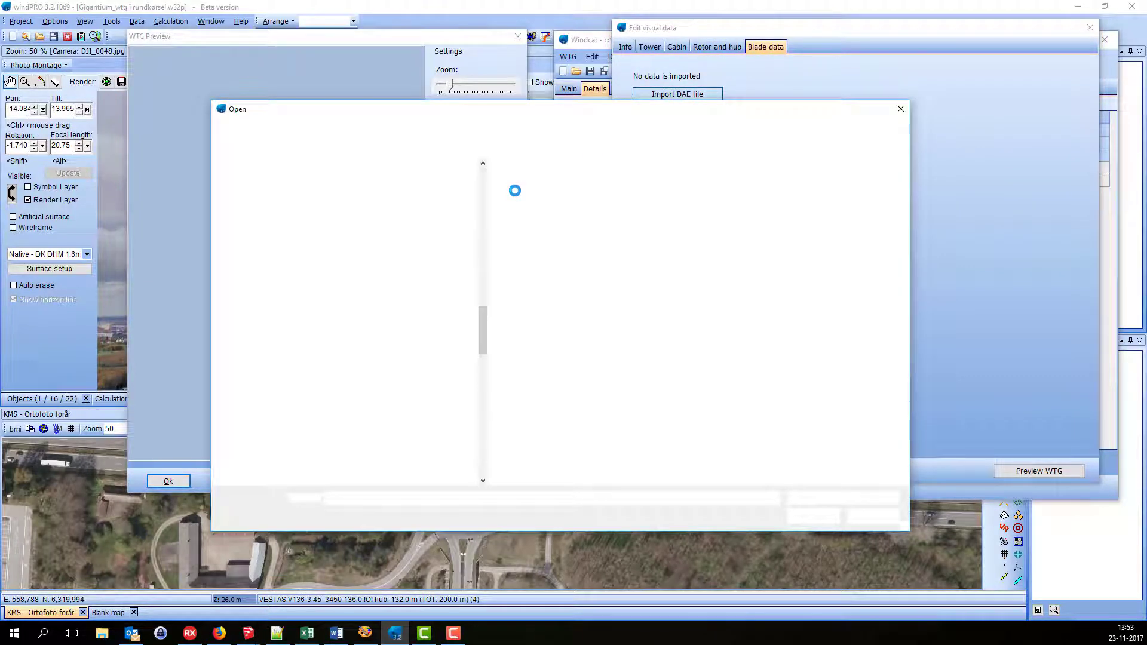
pyautogui.doubleClick(526, 184)
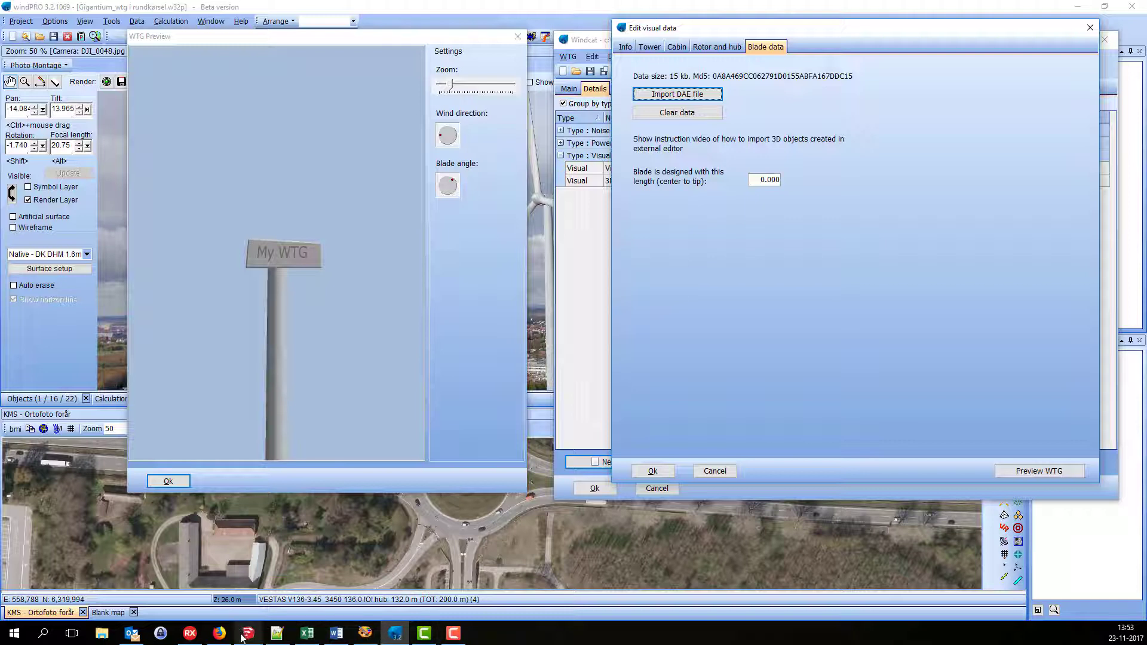
# After checking the SketchUp wing model, enter 1 as the designed blade length
pyautogui.moveTo(246, 637)
pyautogui.click(316, 591)
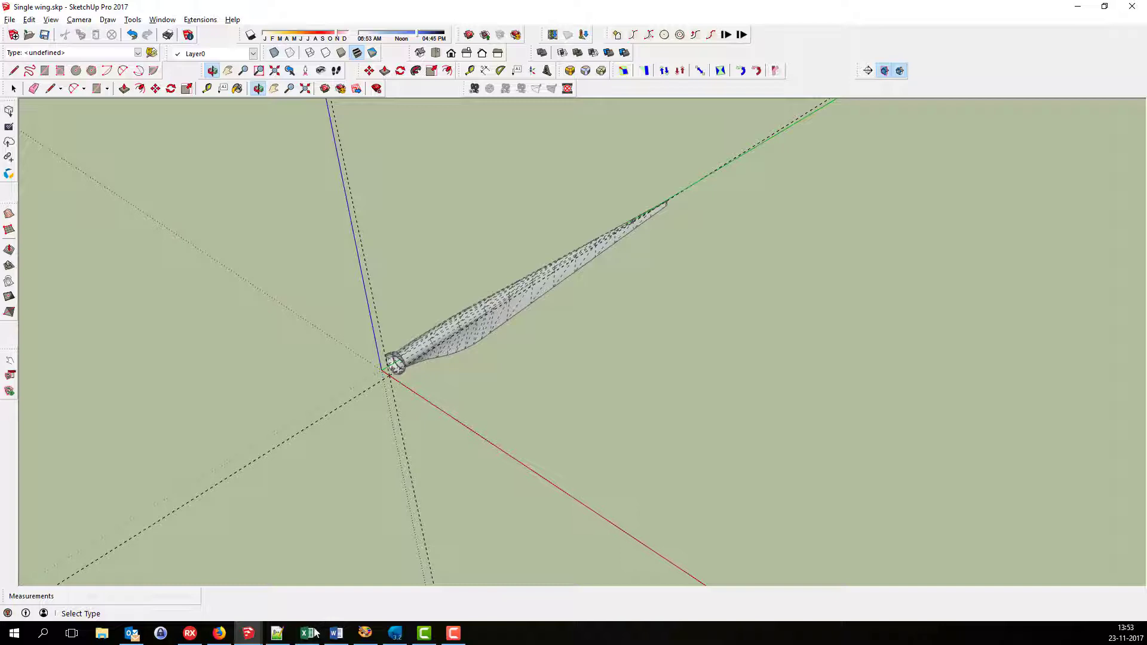
pyautogui.click(251, 637)
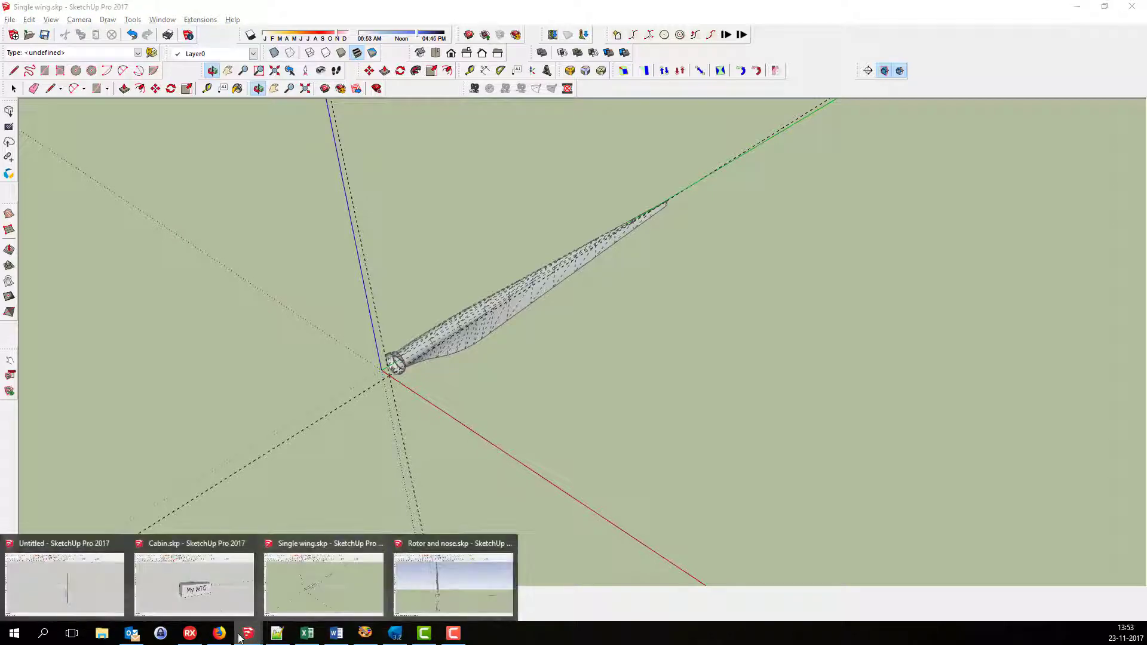
pyautogui.click(401, 638)
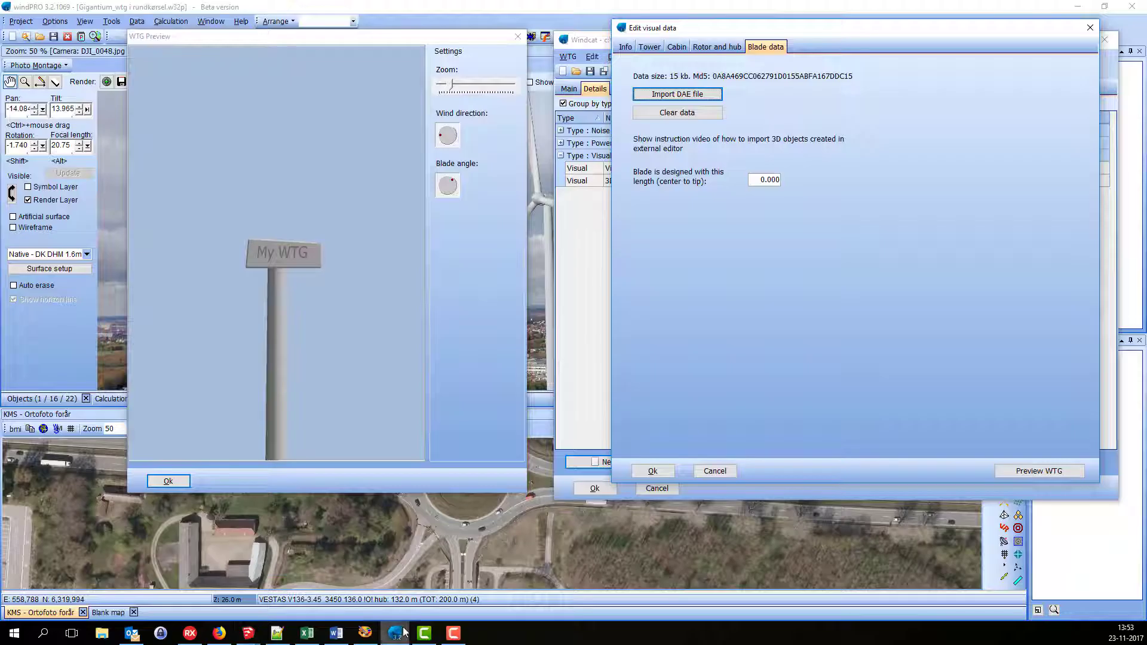
pyautogui.moveTo(752, 179); pyautogui.dragTo(838, 179)
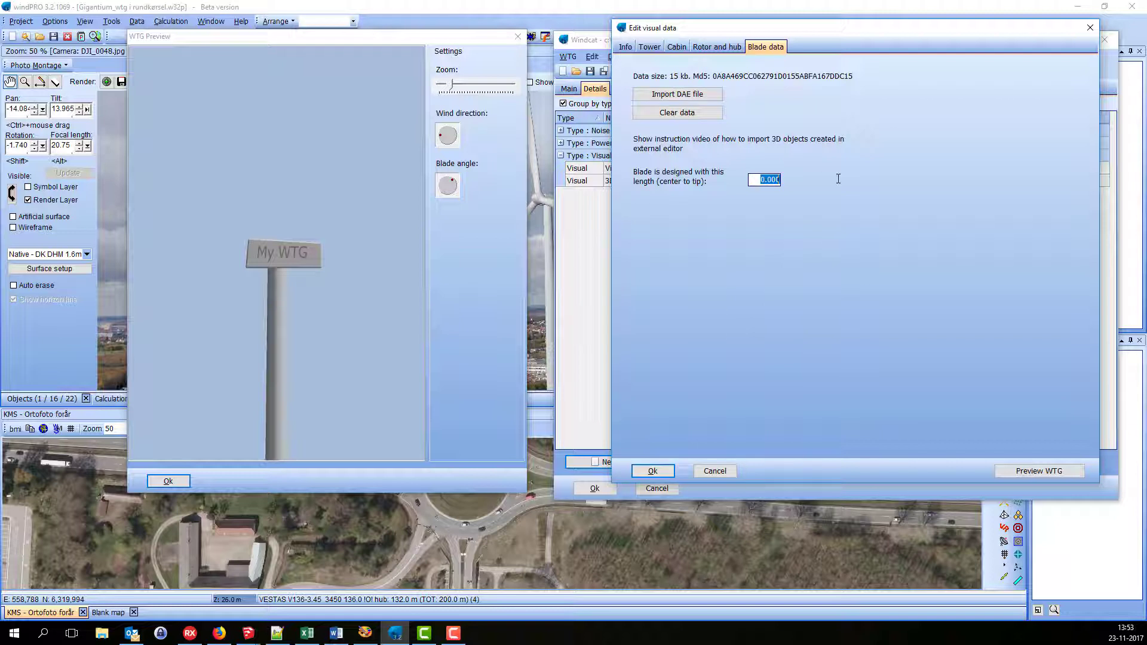
pyautogui.write('1')
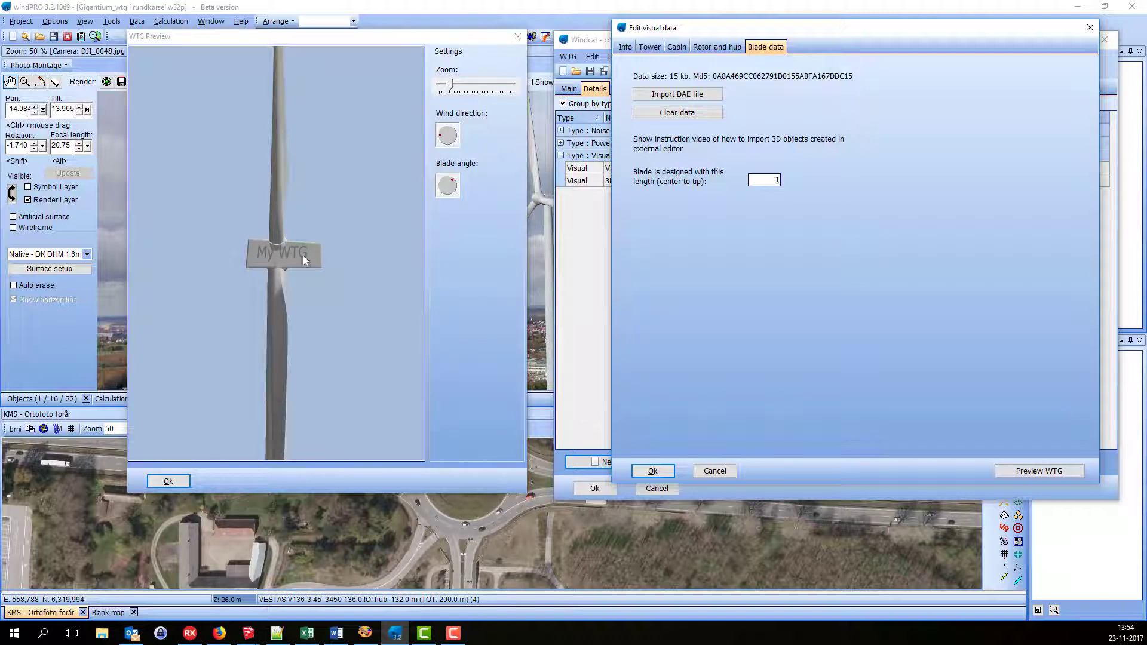
pyautogui.click(677, 48)
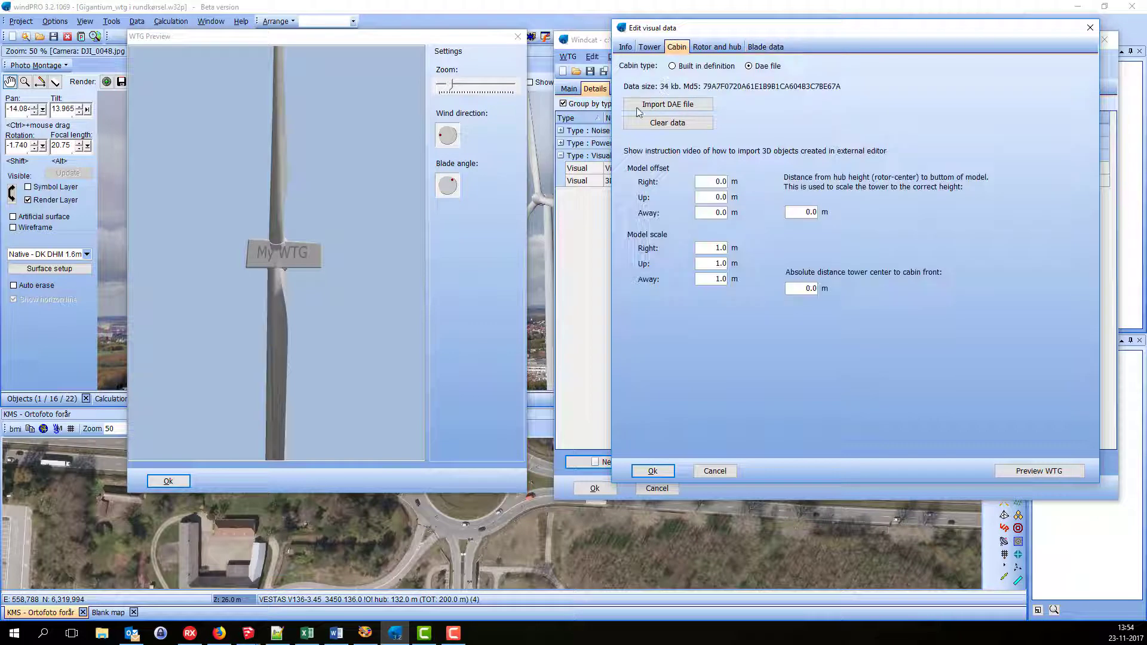
# Enter 6.6 m as the absolute distance from tower centre to cabin front
pyautogui.click(806, 290)
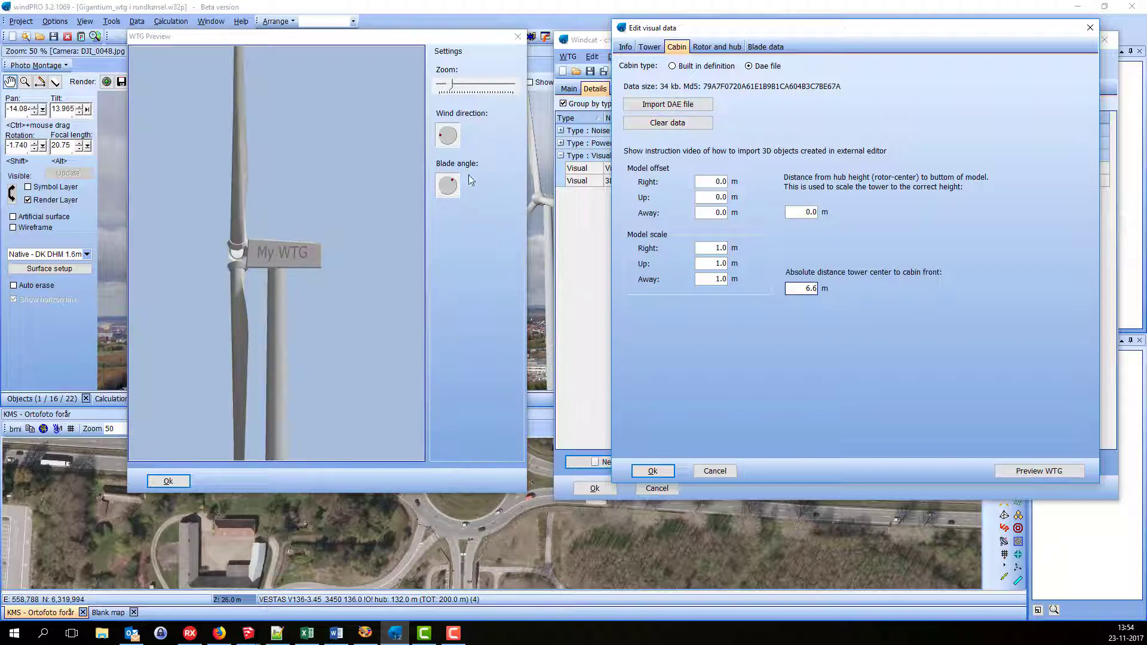
pyautogui.click(730, 48)
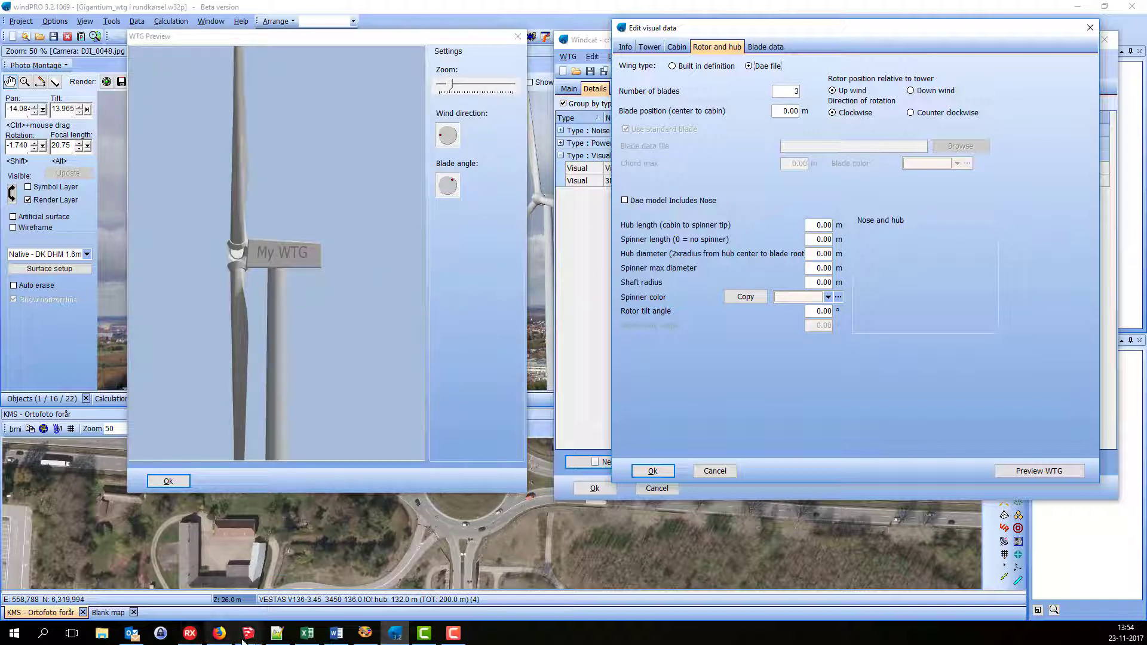
# Look over the Rotor and nose and Cabin.skp models in SketchUp, then return to windPRO
pyautogui.moveTo(246, 635)
pyautogui.click(454, 581)
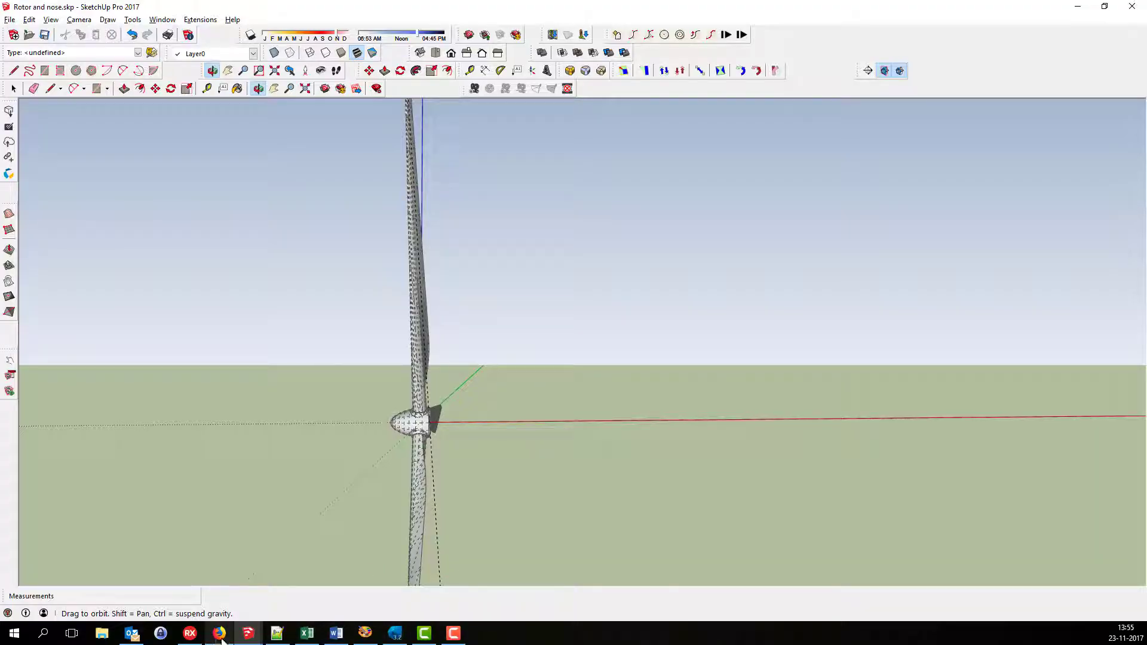
pyautogui.moveTo(252, 637)
pyautogui.click(226, 589)
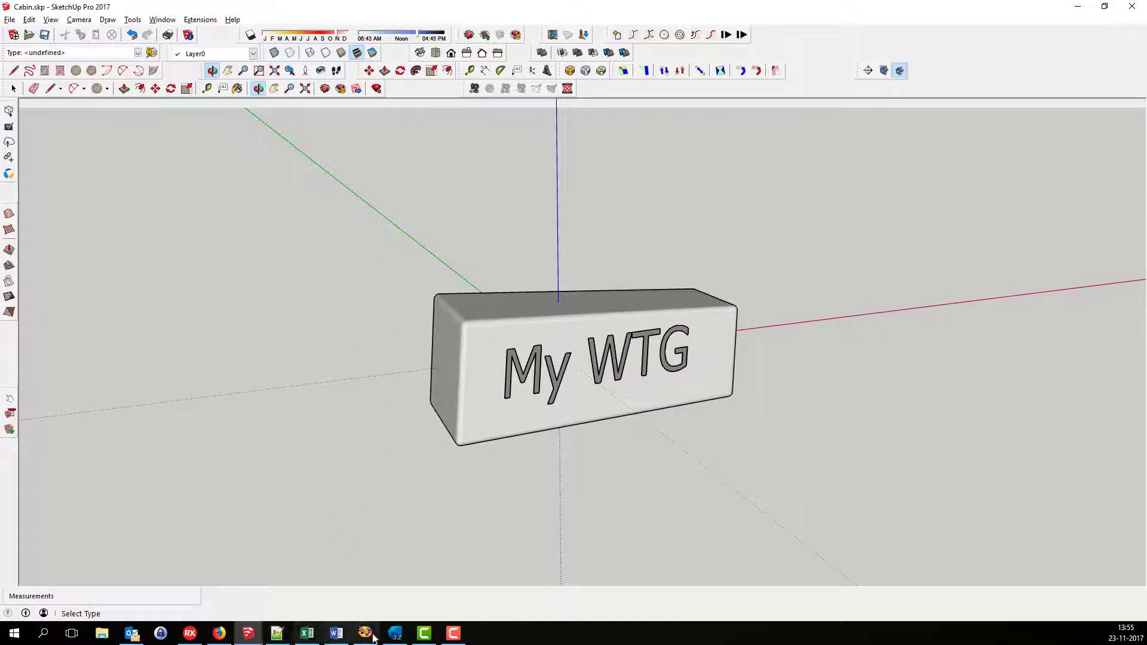
pyautogui.click(395, 633)
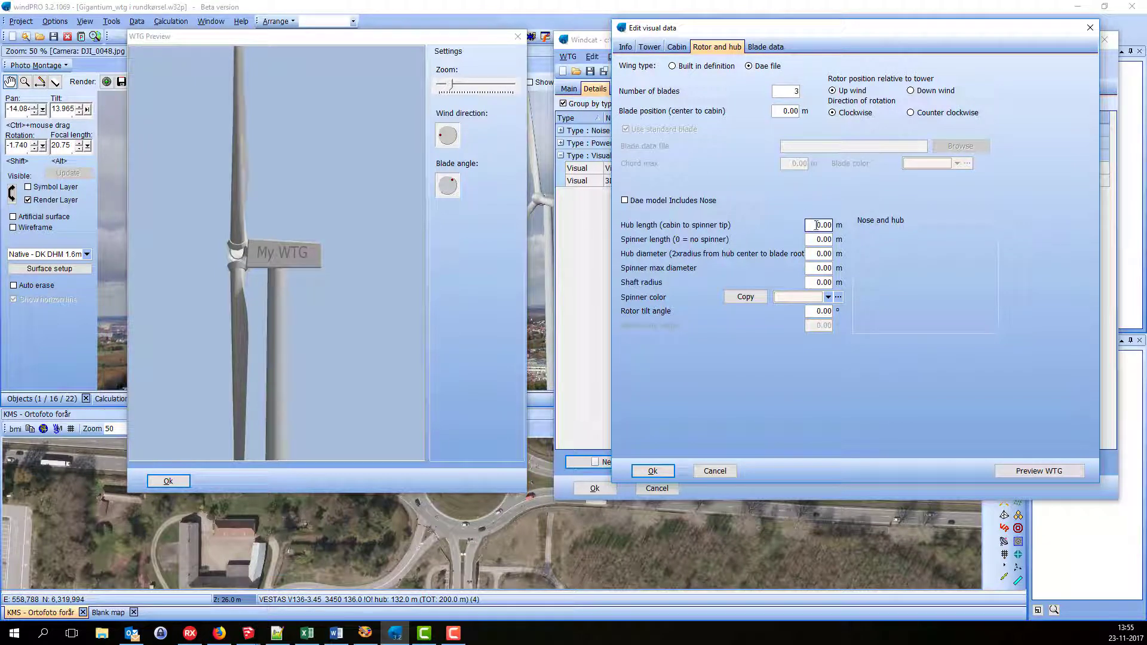
# Fill in hub length 4.70, spinner length 6.5, hub diameter 4, spinner max diameter 6, shaft radius 6, tilt 5°
pyautogui.moveTo(817, 225); pyautogui.dragTo(859, 225)
pyautogui.write('4.7')
pyautogui.press('Tab')
pyautogui.write('6.5')
pyautogui.press('Tab')
pyautogui.write('4')
pyautogui.press('Tab')
pyautogui.write('6')
pyautogui.press('Tab')
pyautogui.write('6')
pyautogui.press('Tab')
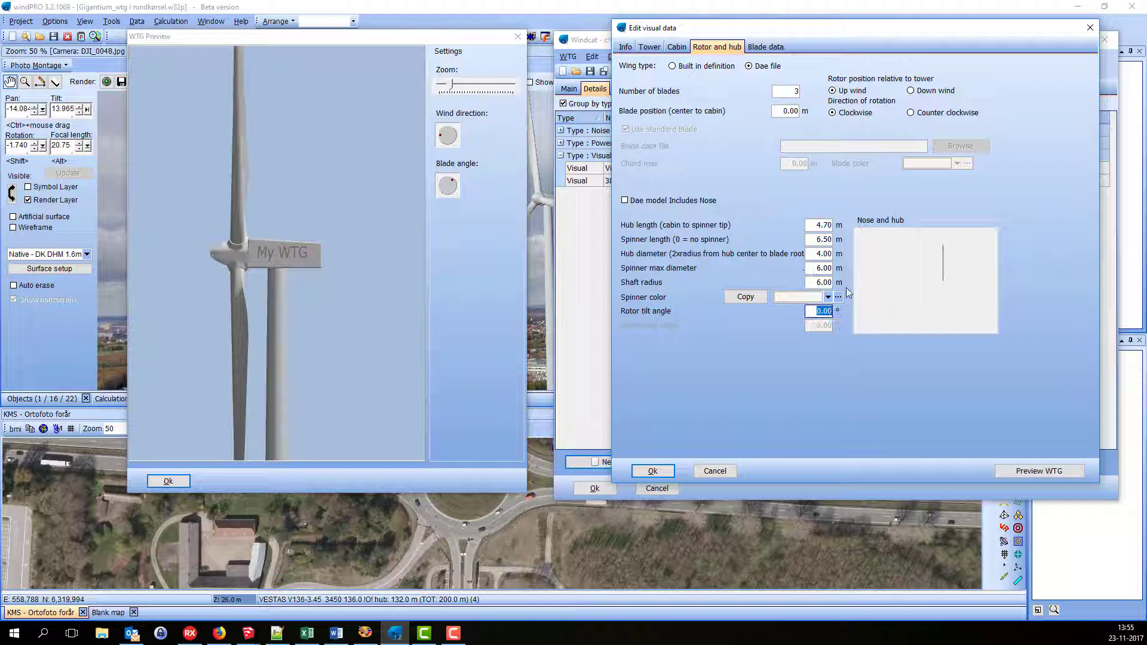
pyautogui.write('5')
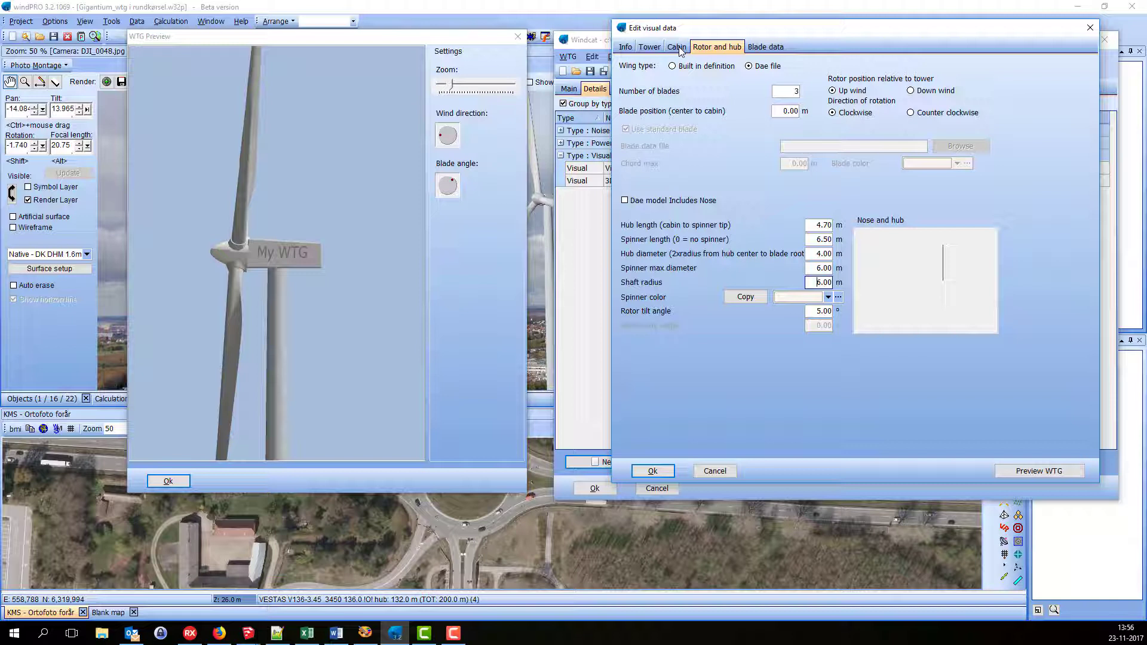
# Change the preview wind direction and inspect the Cabin and Rotor and nose models in SketchUp
pyautogui.click(440, 143)
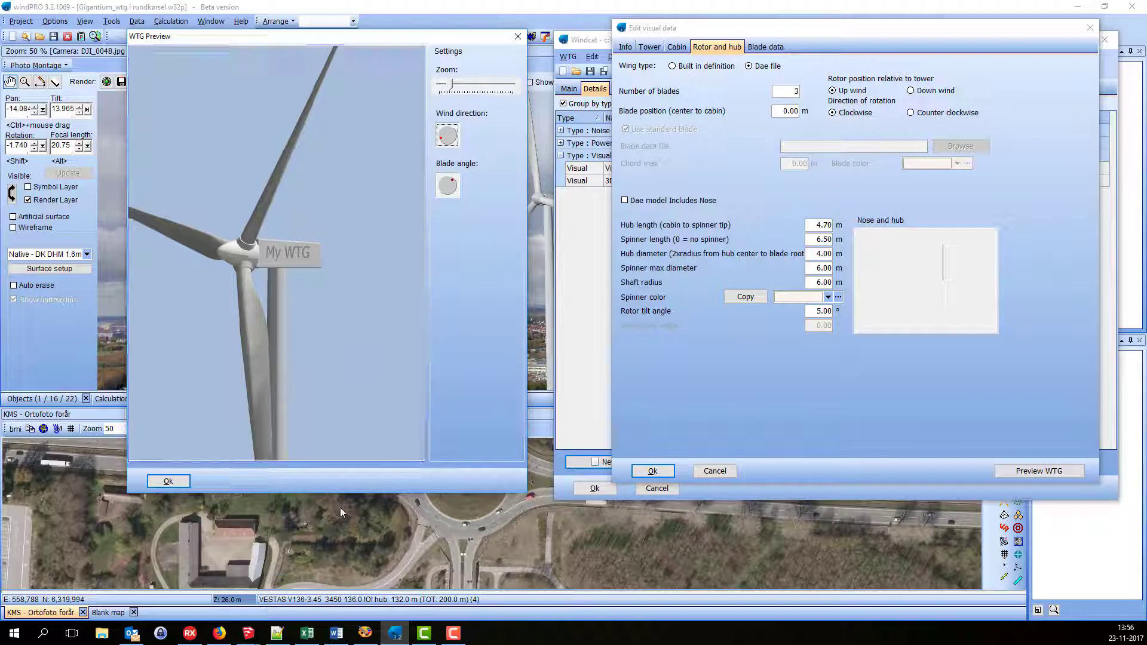
pyautogui.moveTo(248, 636)
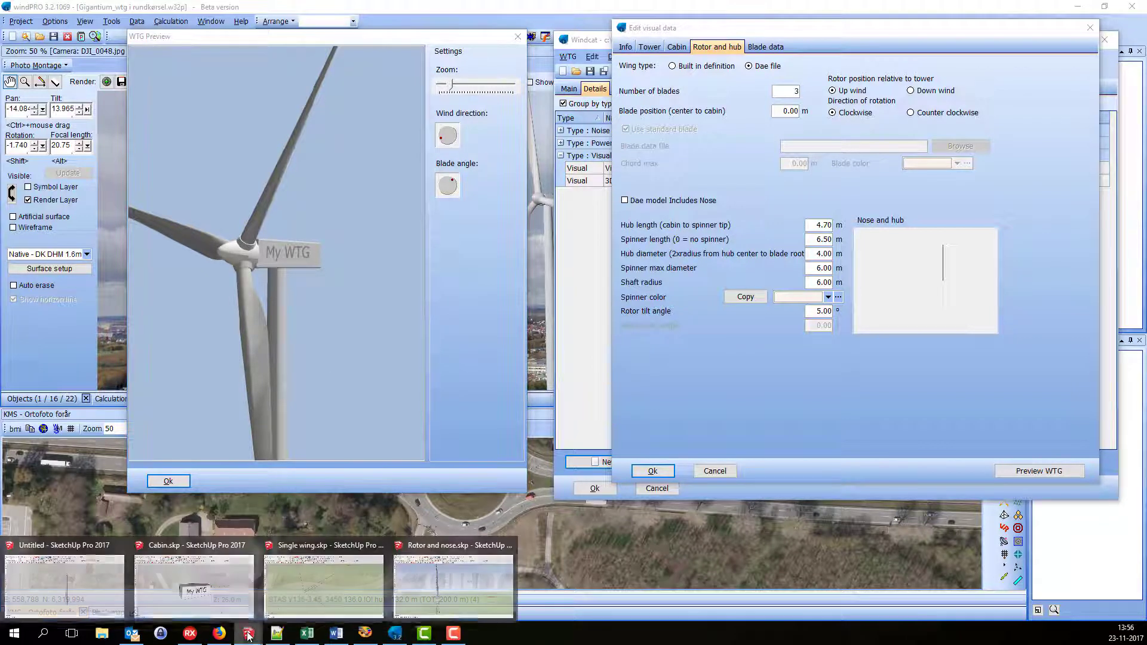
pyautogui.click(251, 540)
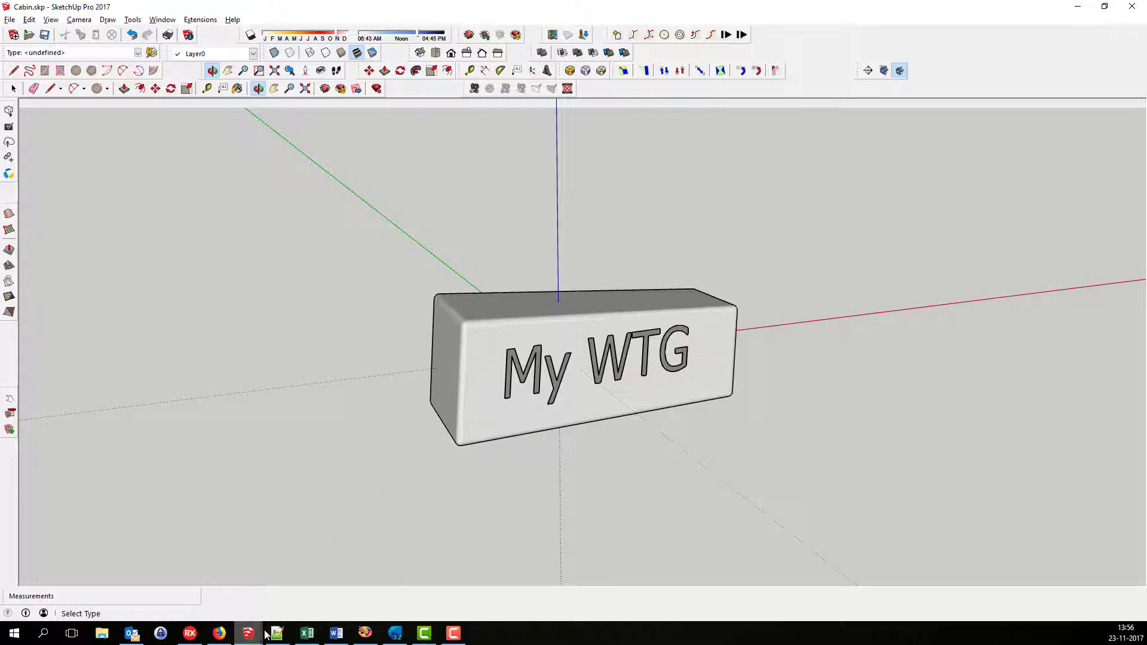
pyautogui.click(395, 633)
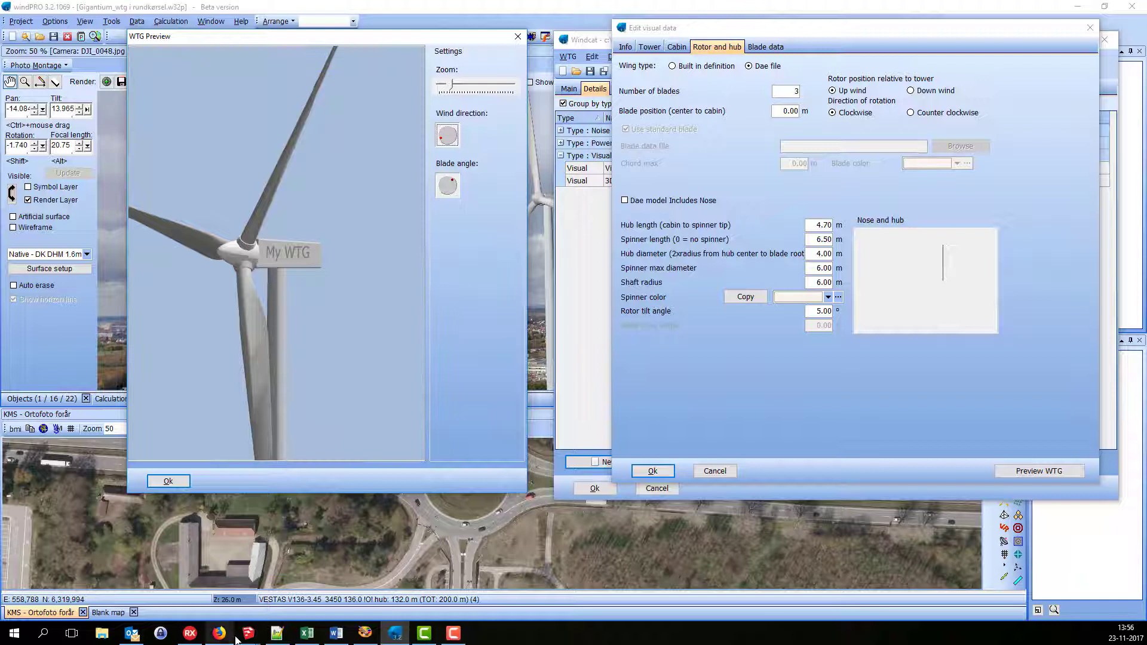
pyautogui.moveTo(248, 634)
pyautogui.click(479, 598)
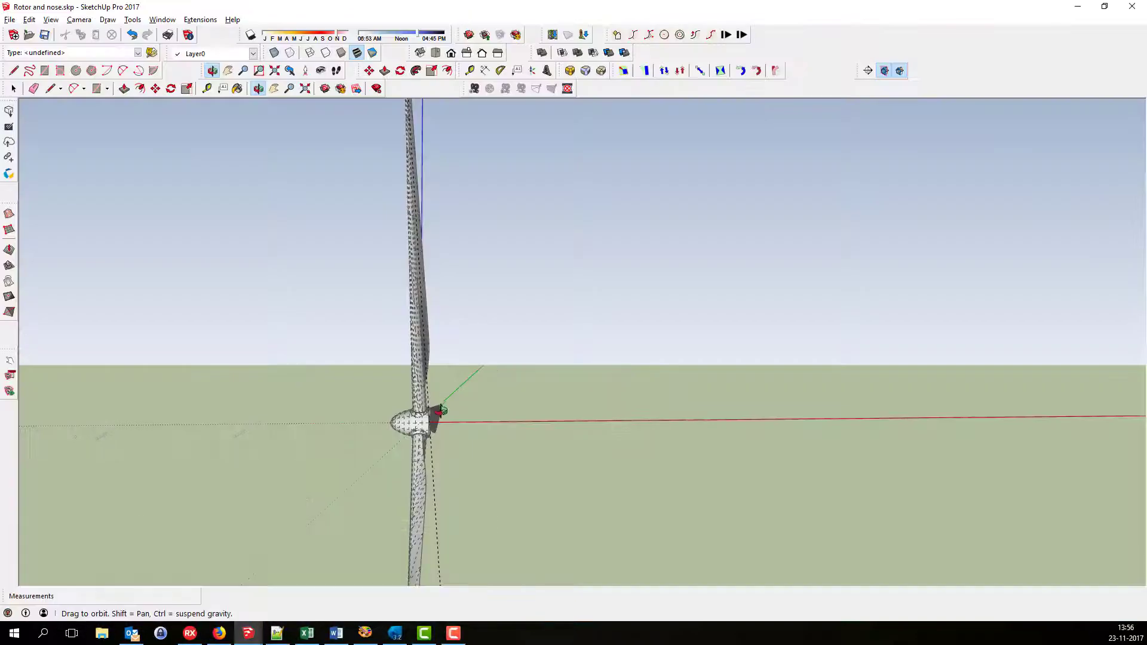
pyautogui.moveTo(440, 409)
pyautogui.mouseDown(button='middle')
pyautogui.moveTo(555, 440)
pyautogui.moveTo(511, 519)
pyautogui.moveTo(532, 392)
pyautogui.mouseUp(button='middle')
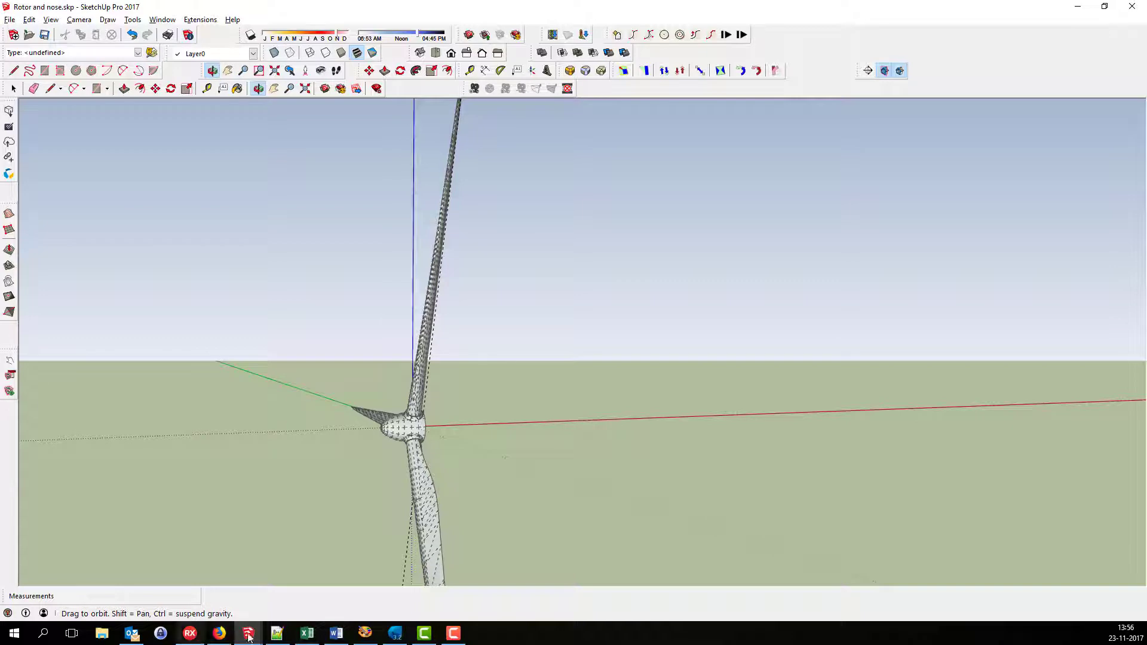
pyautogui.click(395, 633)
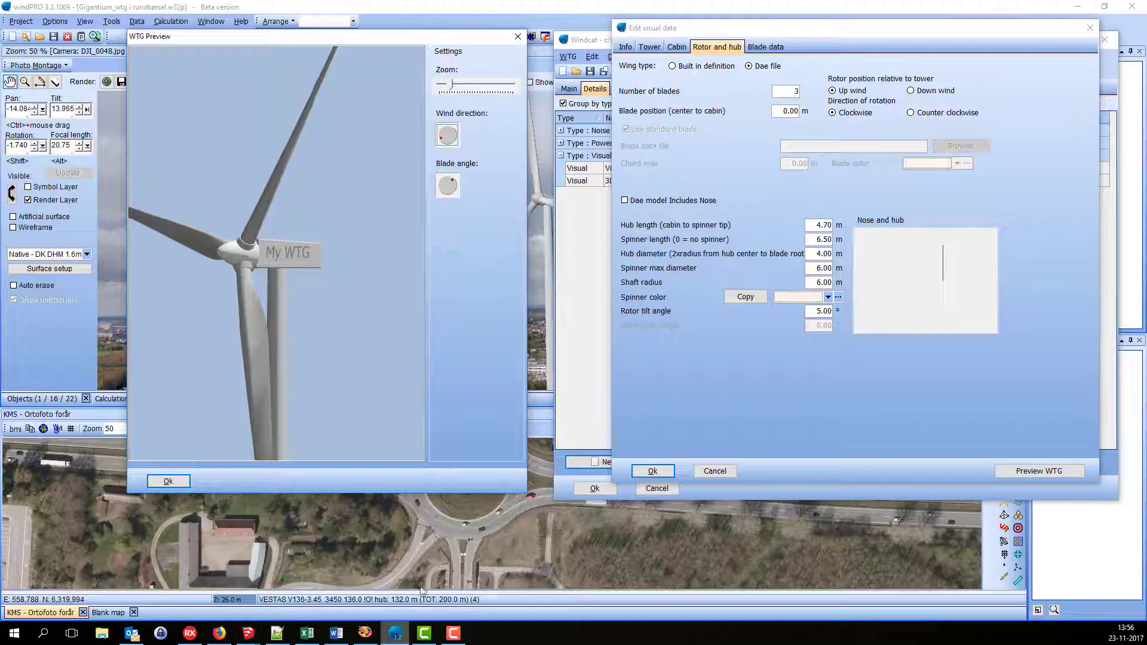
pyautogui.click(766, 51)
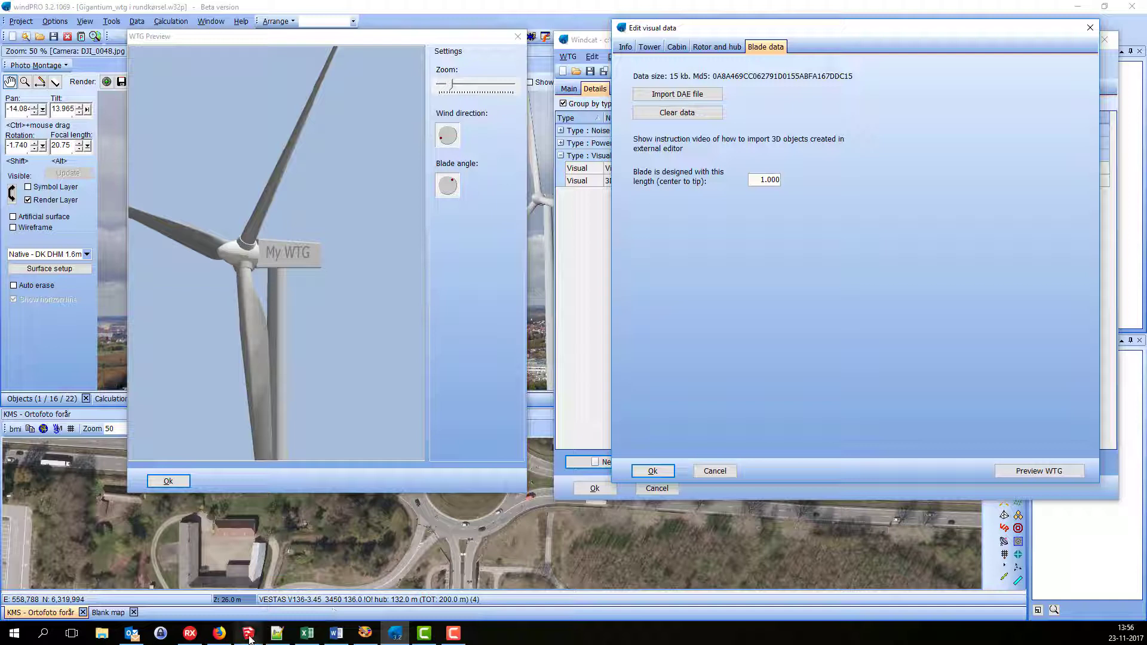
# Export Rotor and nose.skp as a 3D model, overwriting Untitled.dae in Dae tmp
pyautogui.moveTo(250, 638)
pyautogui.click(451, 588)
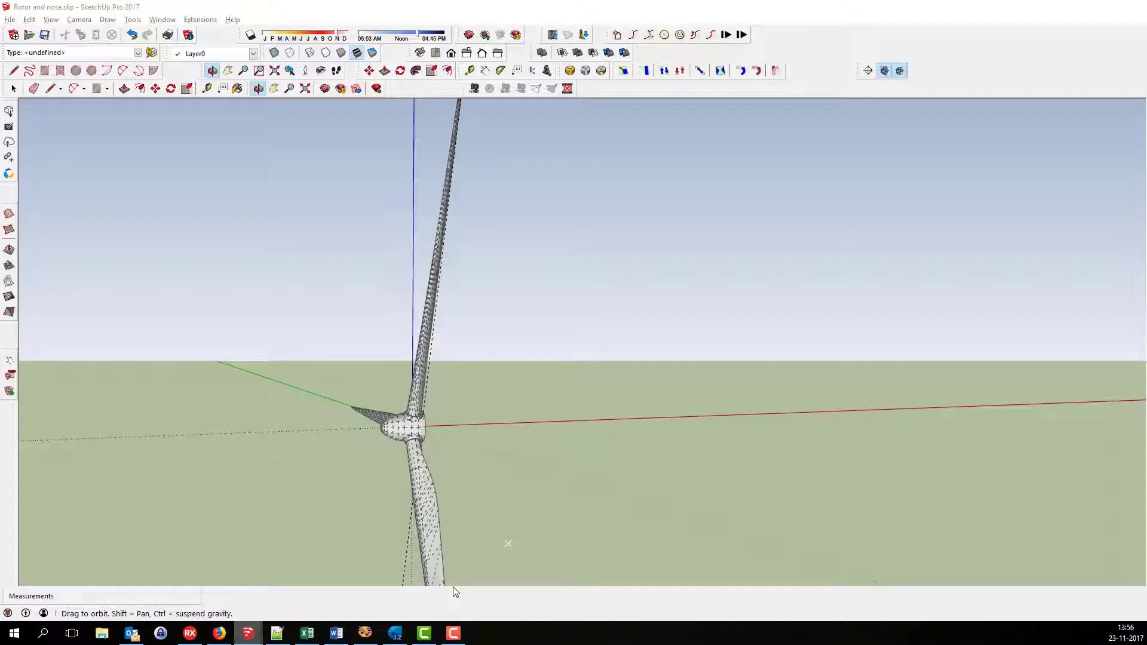
pyautogui.click(10, 20)
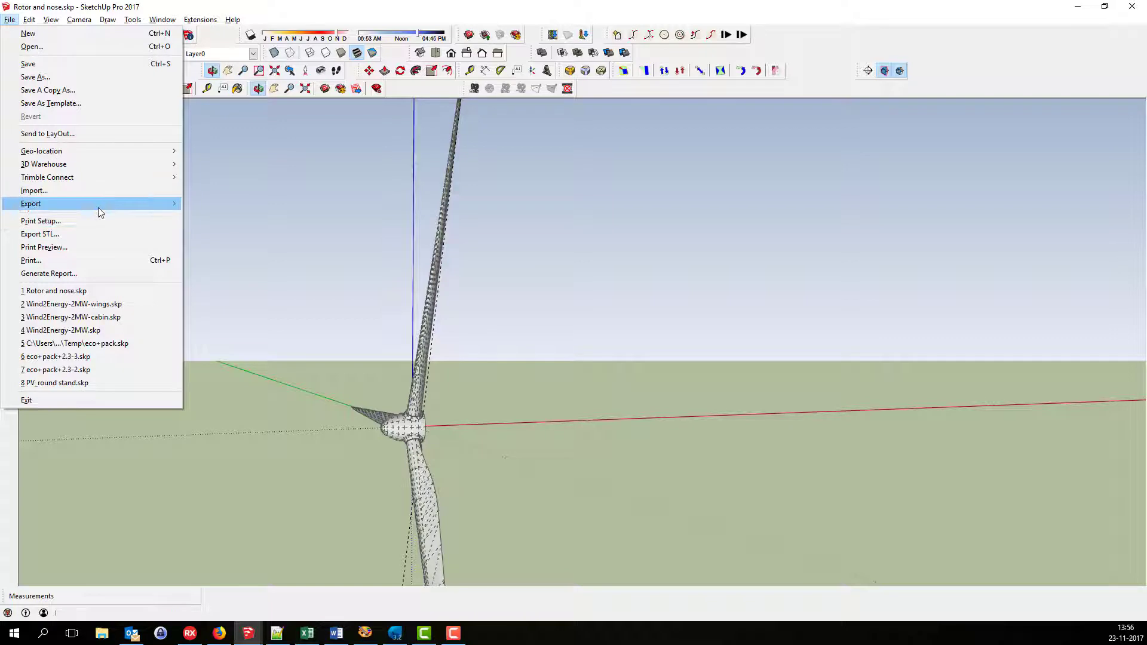
pyautogui.moveTo(98, 207)
pyautogui.click(210, 206)
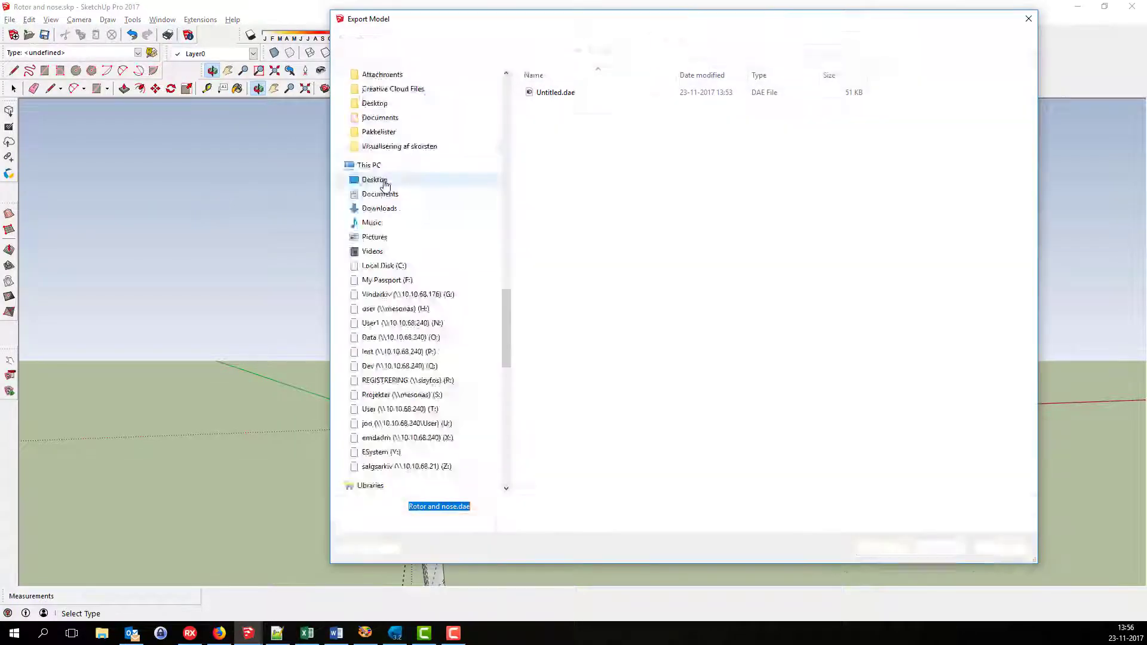
pyautogui.doubleClick(553, 92)
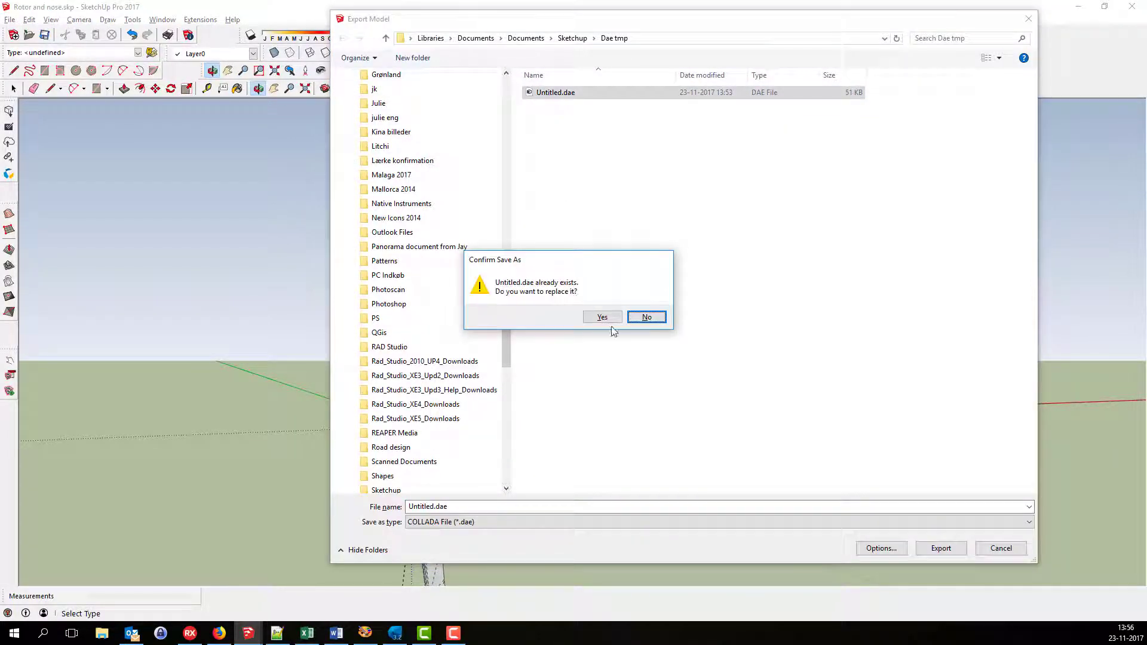
pyautogui.click(607, 318)
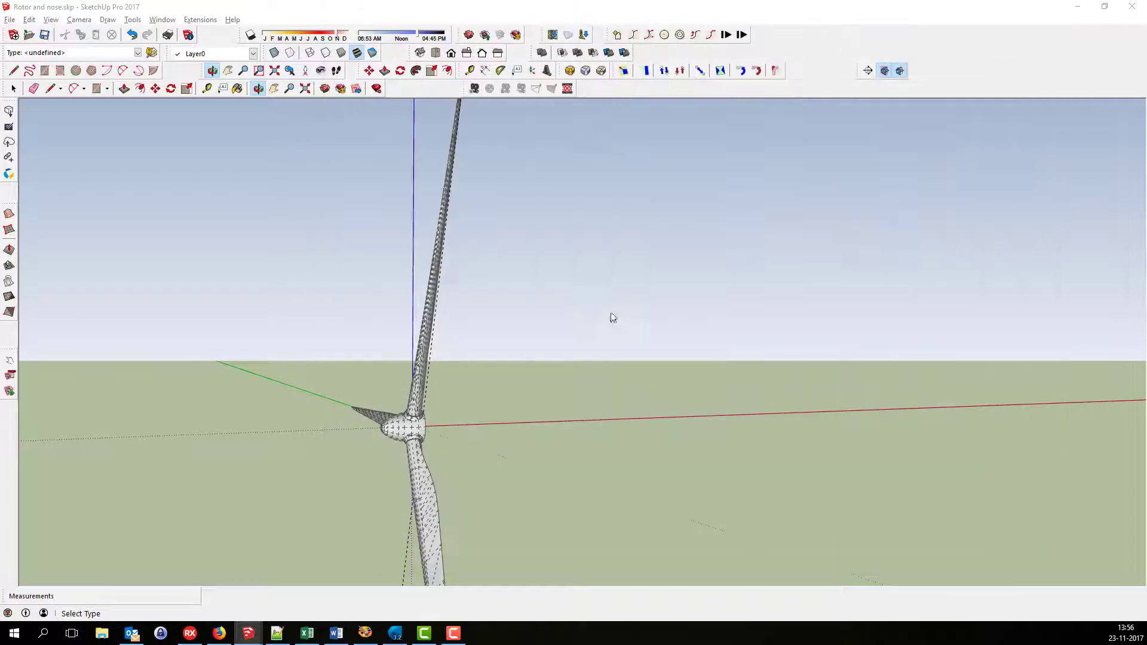
pyautogui.click(394, 636)
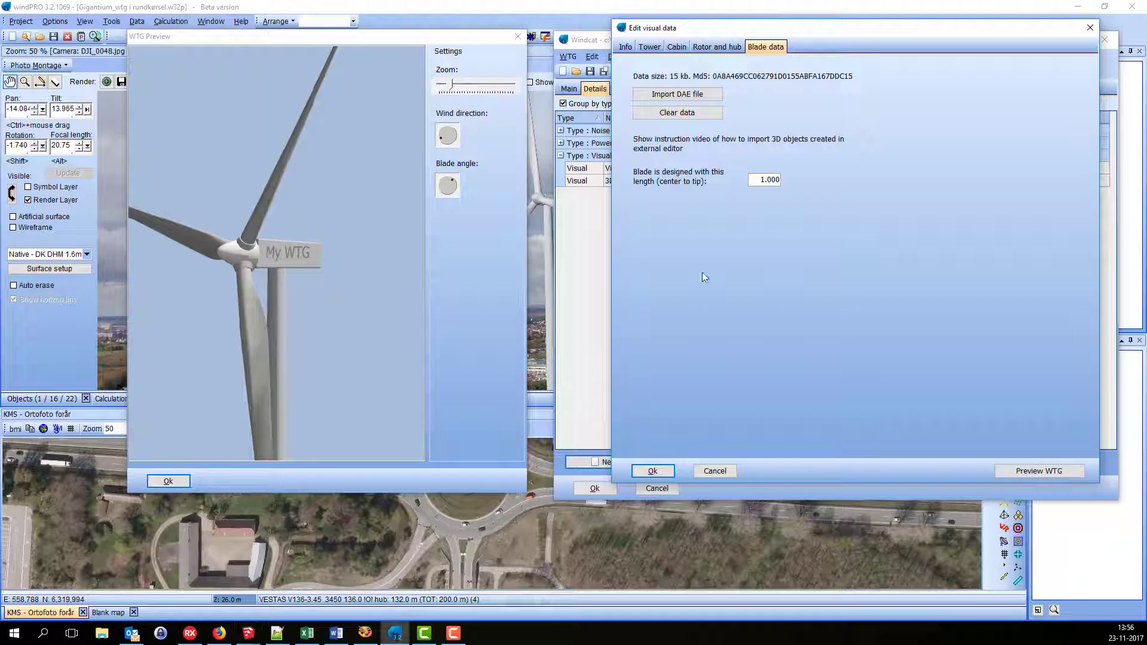
# Import Untitled.dae as blade data, tick Dae model Includes Nose, and apply the visual data with Ok
pyautogui.click(691, 95)
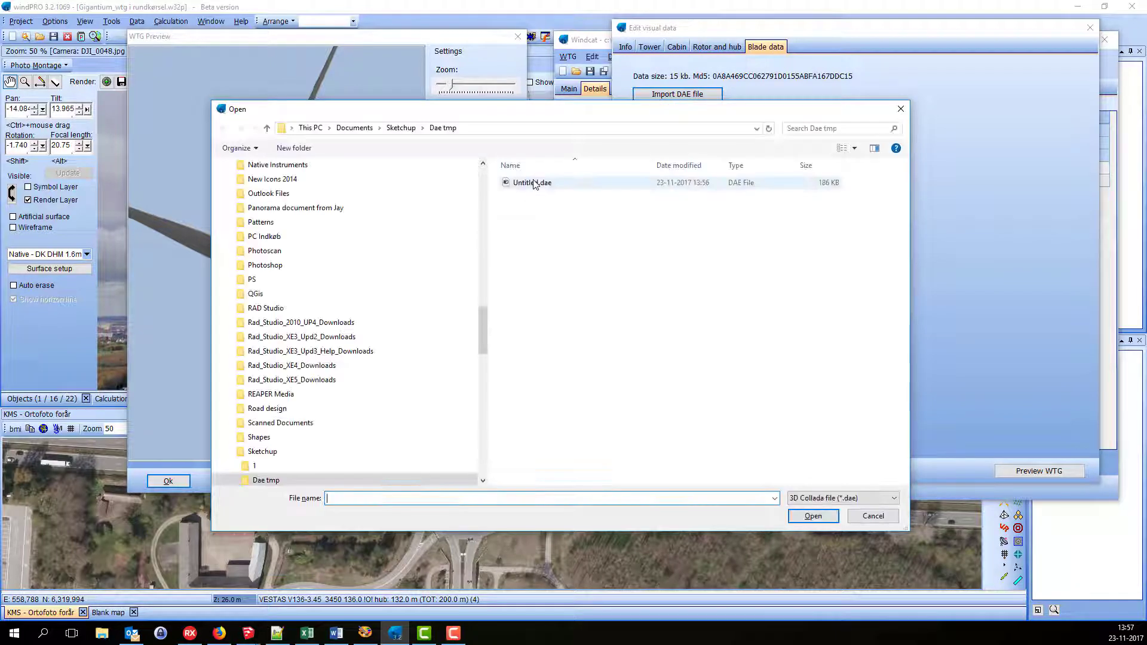
pyautogui.doubleClick(535, 184)
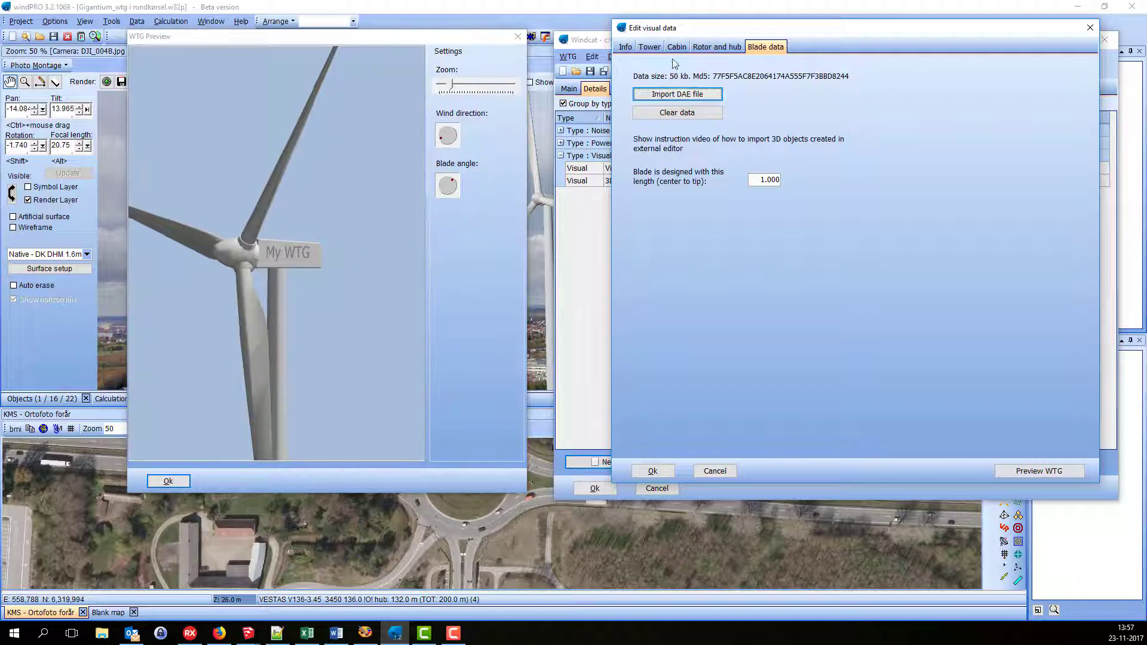
pyautogui.click(715, 47)
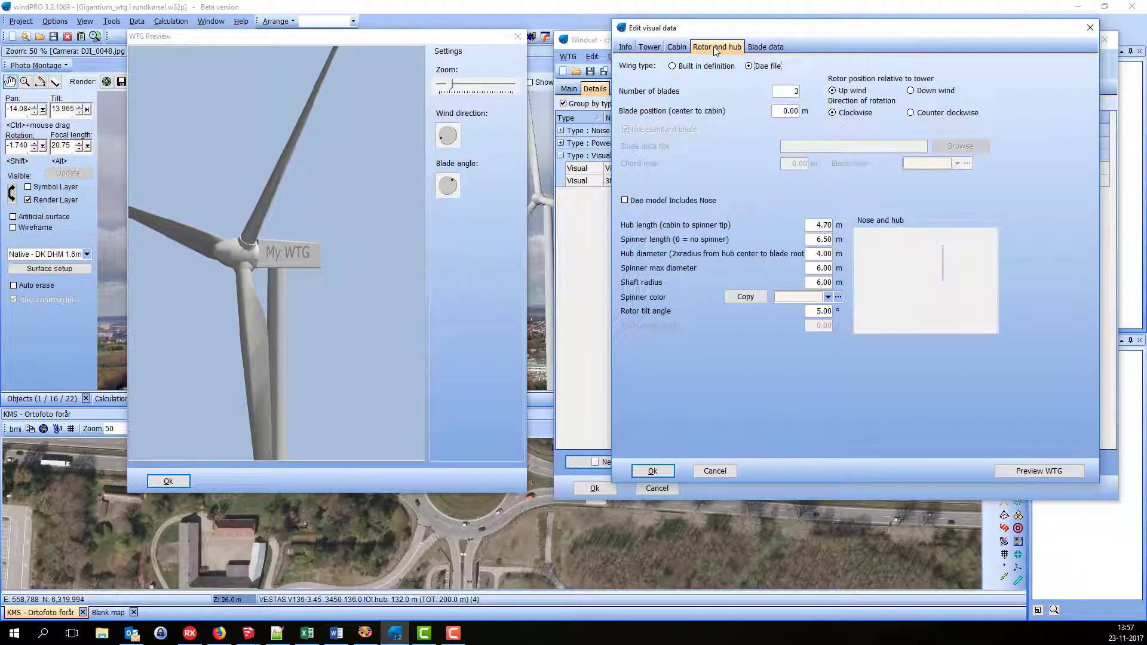
pyautogui.click(625, 201)
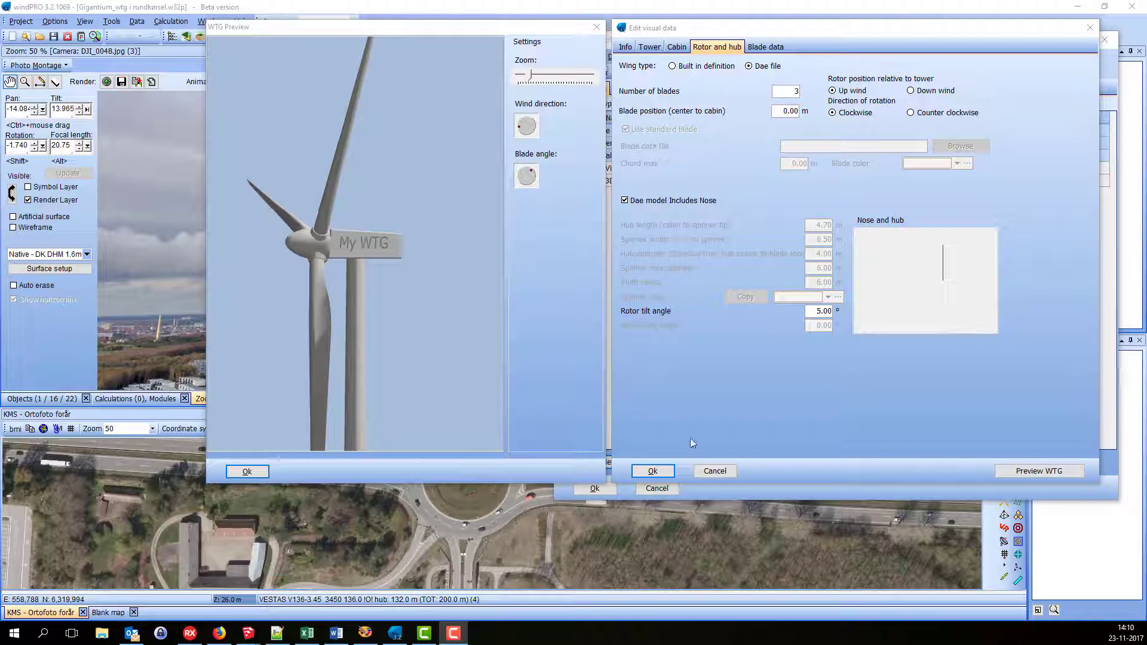
pyautogui.doubleClick(786, 91)
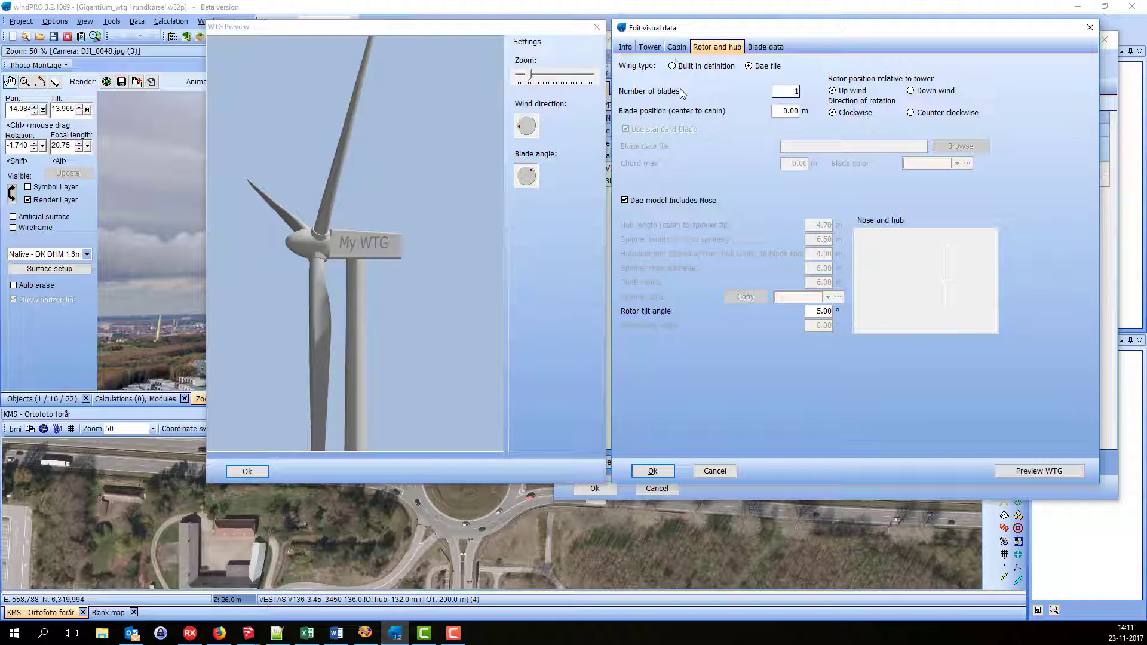
pyautogui.click(653, 472)
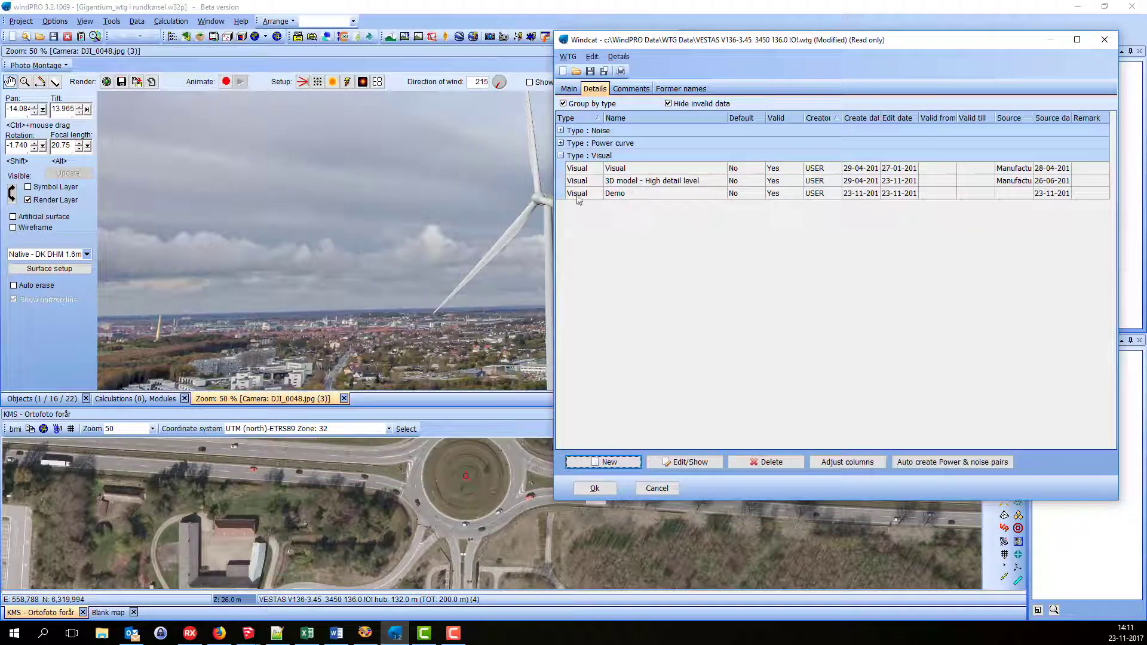
# Select the Demo visual data in the turbine catalogue and save it to the turbine type
pyautogui.click(622, 194)
pyautogui.click(605, 490)
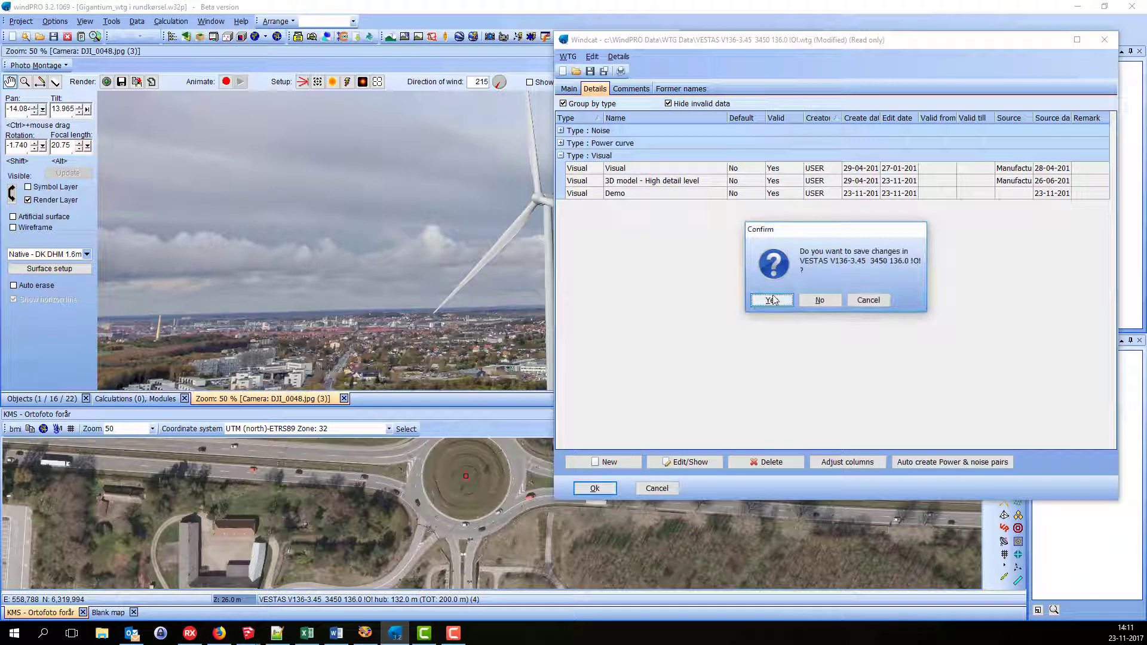
pyautogui.click(773, 300)
# Assign Demo as the New WTG's visual data and render it into the photomontage
pyautogui.click(839, 255)
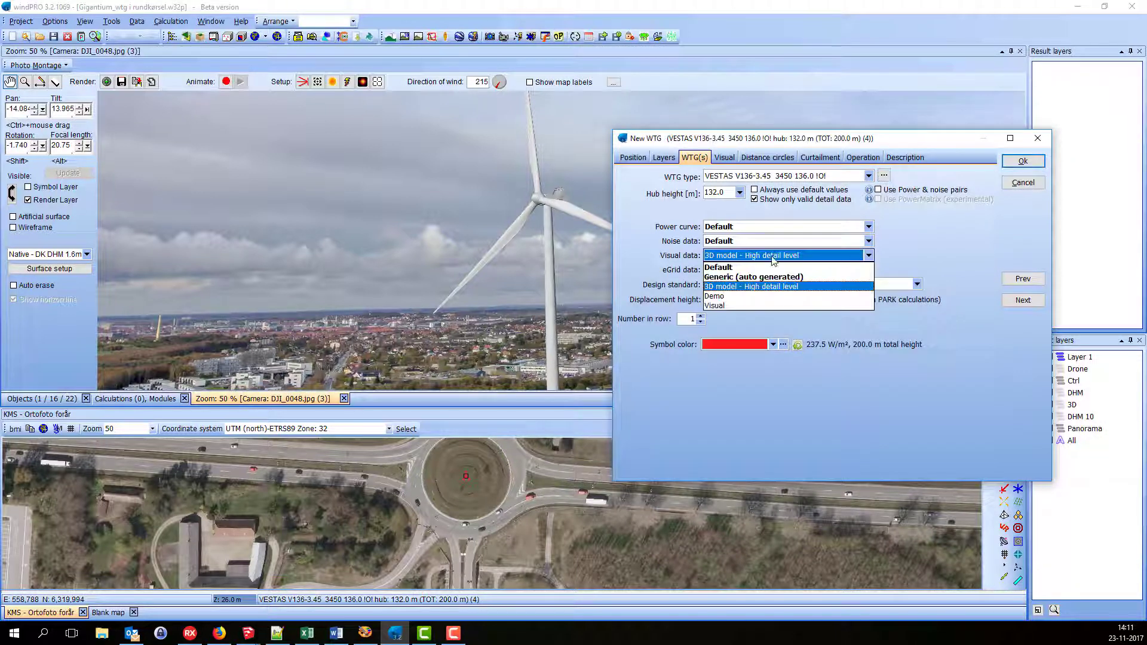
pyautogui.click(734, 297)
pyautogui.click(1023, 162)
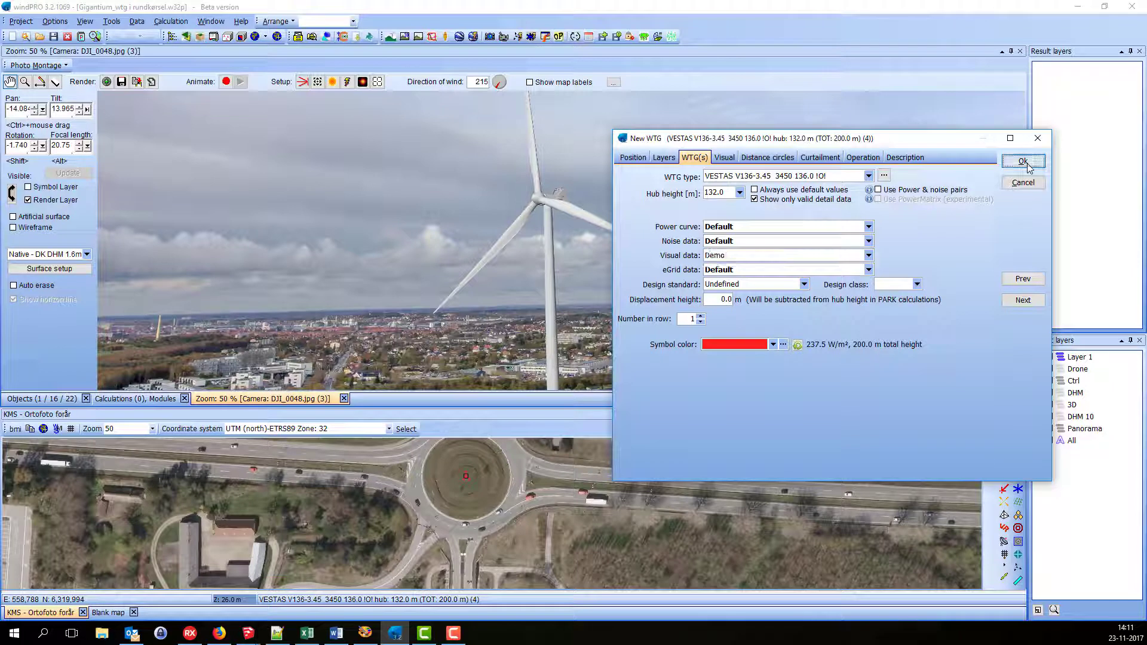
pyautogui.click(106, 83)
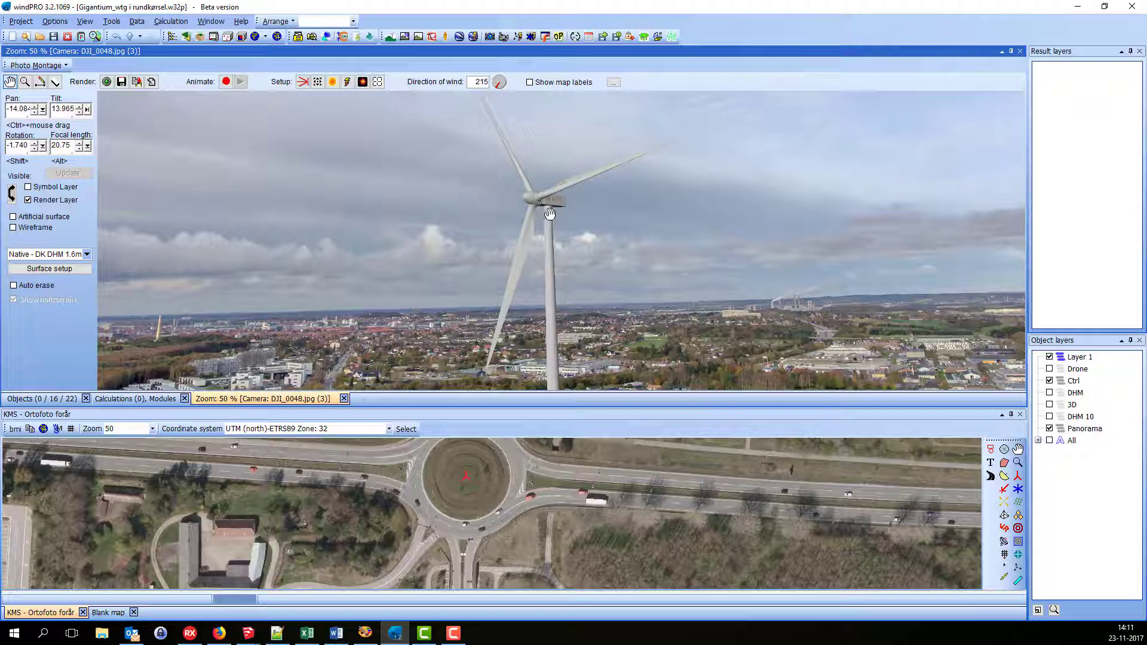
pyautogui.scroll(3, 556, 212)
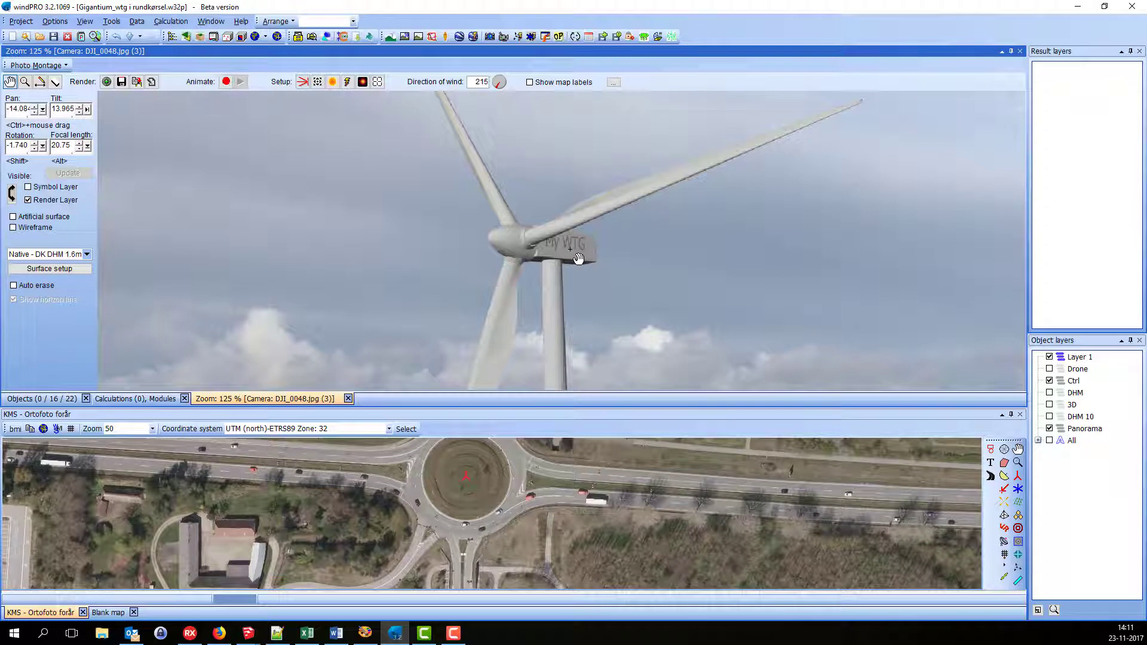
pyautogui.scroll(-1, 578, 258)
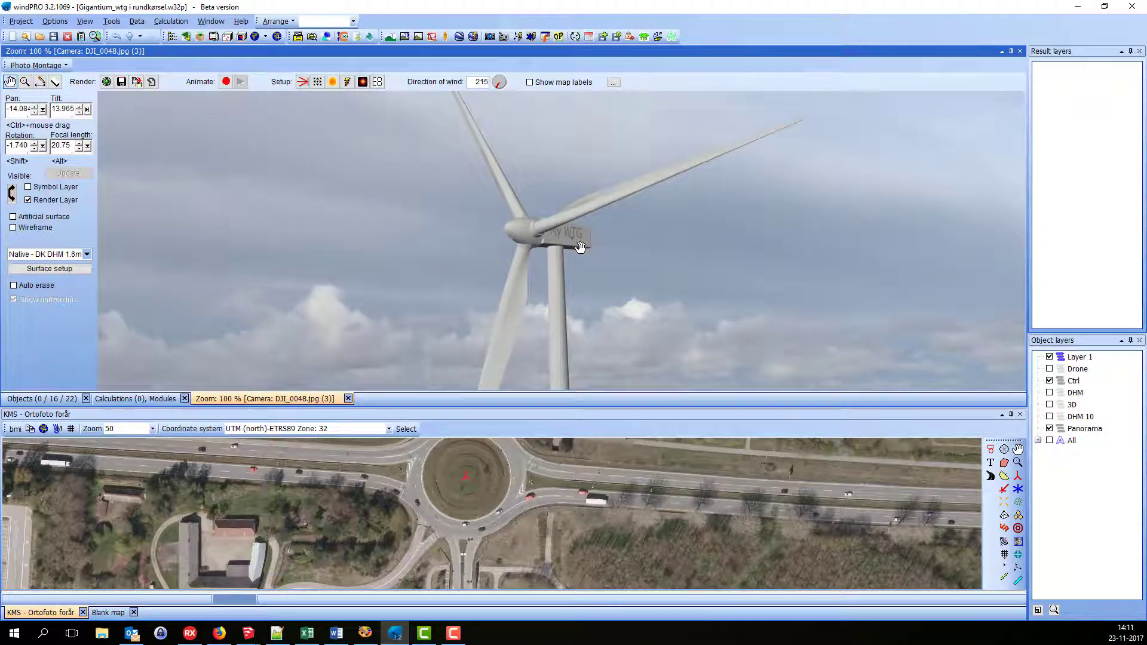